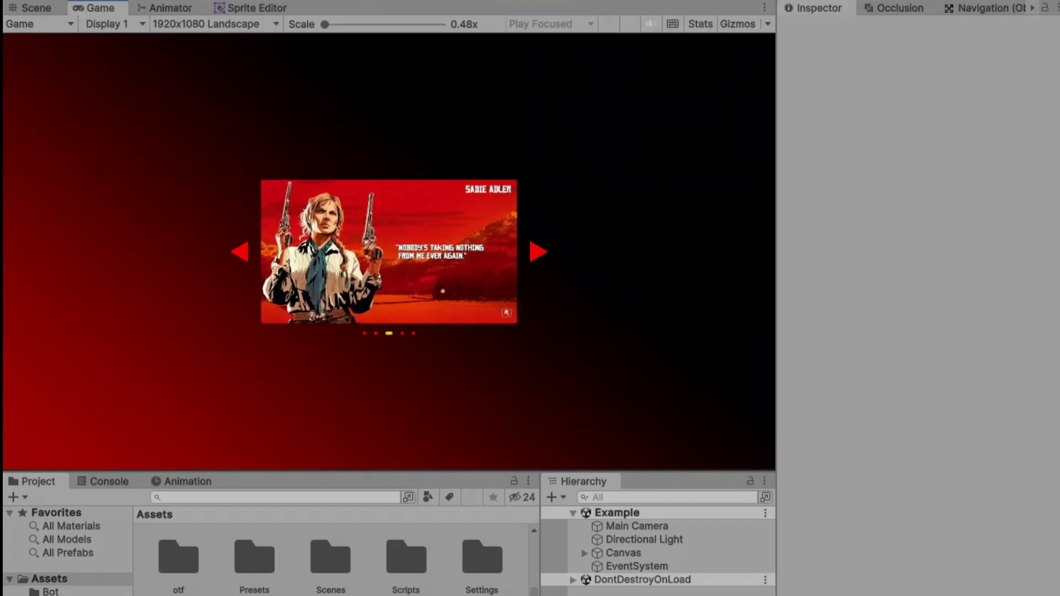
Step: Examine the UI Content Carousel script settings on the Scroll View in the running Example scene
left_click(108, 482)
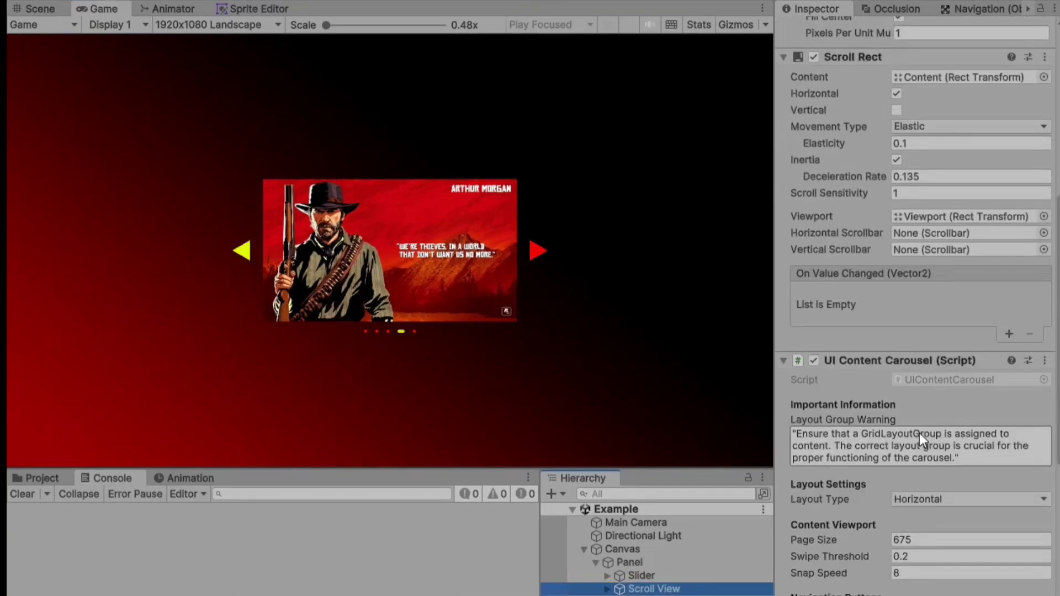
scroll(921, 432, "down", 3)
scroll(880, 357, "down", 1)
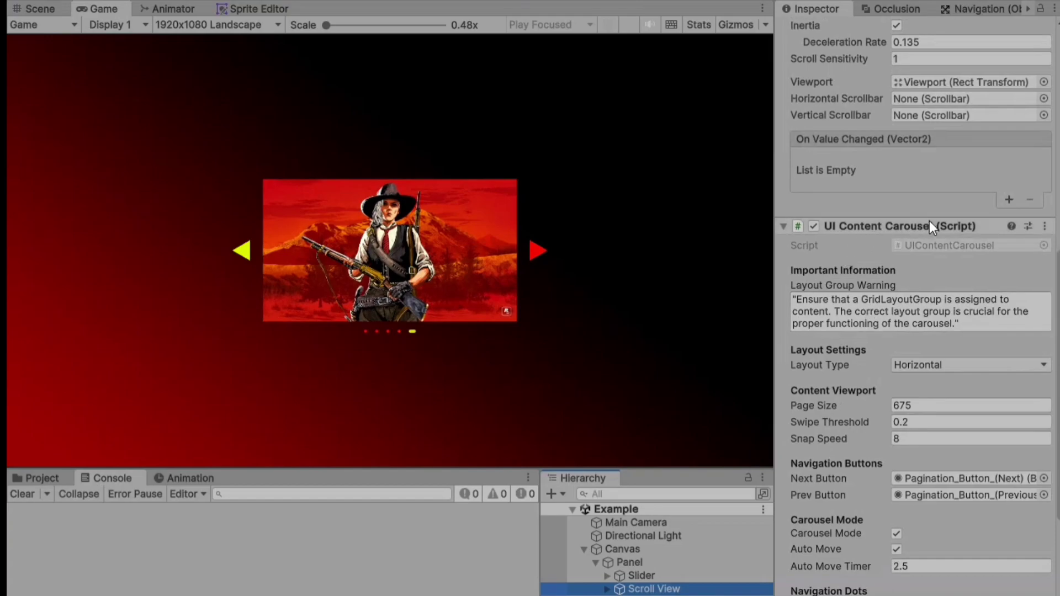
scroll(925, 232, "down", 3)
scroll(918, 250, "down", 1)
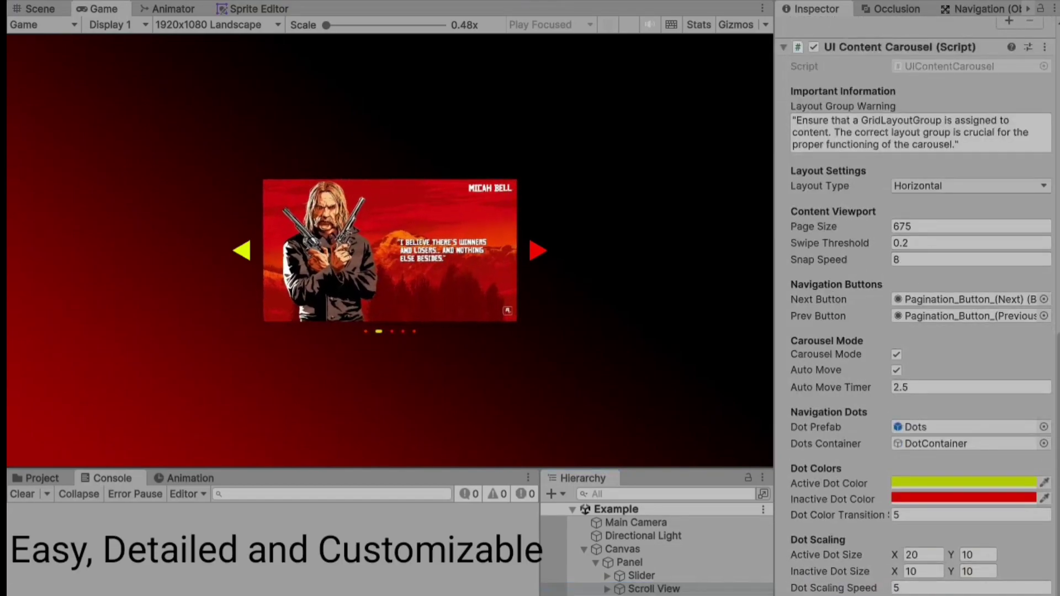
scroll(972, 551, "down", 1)
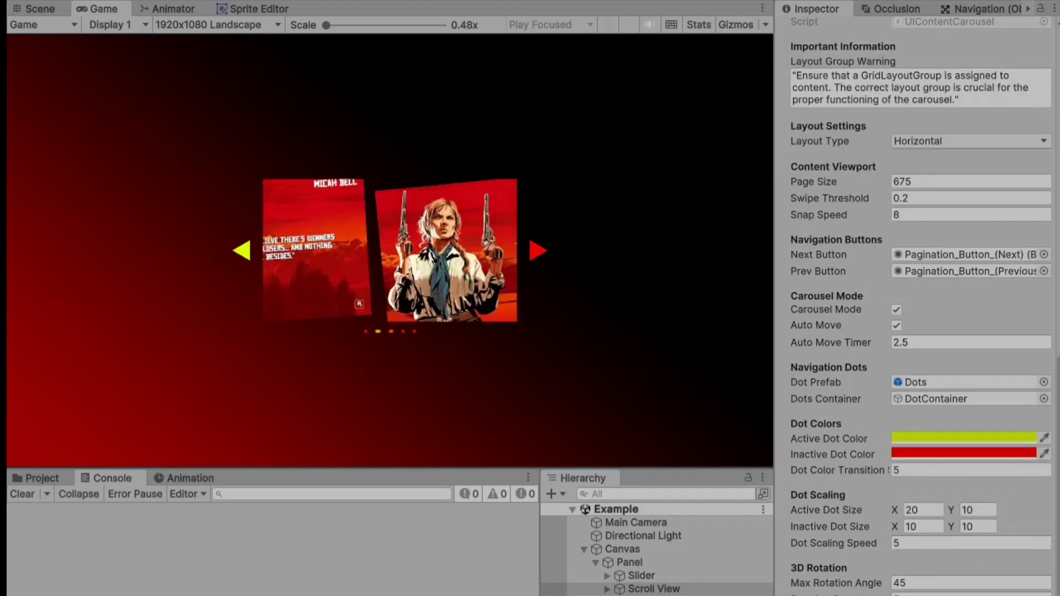
scroll(883, 552, "down", 2)
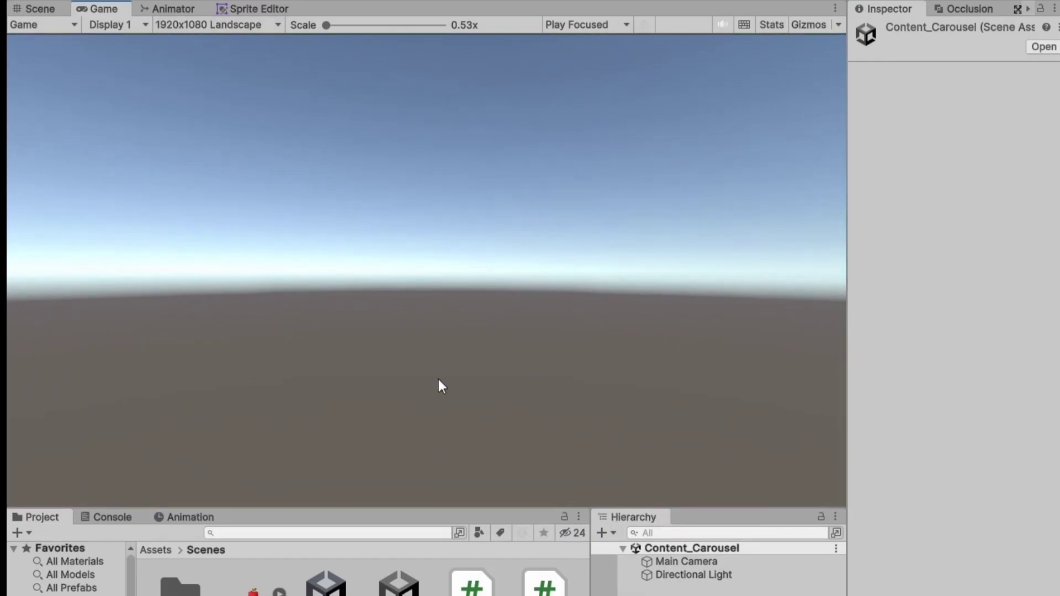
Step: Add a UI Panel to the Content_Carousel scene and name it Background
left_click(608, 532)
mouse_move(657, 405)
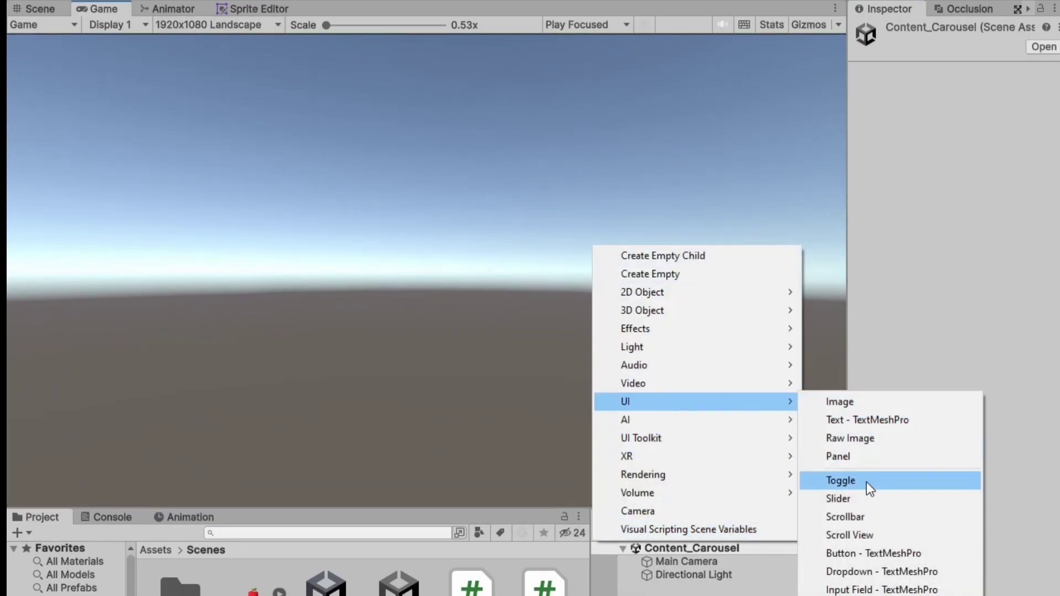
left_click(837, 458)
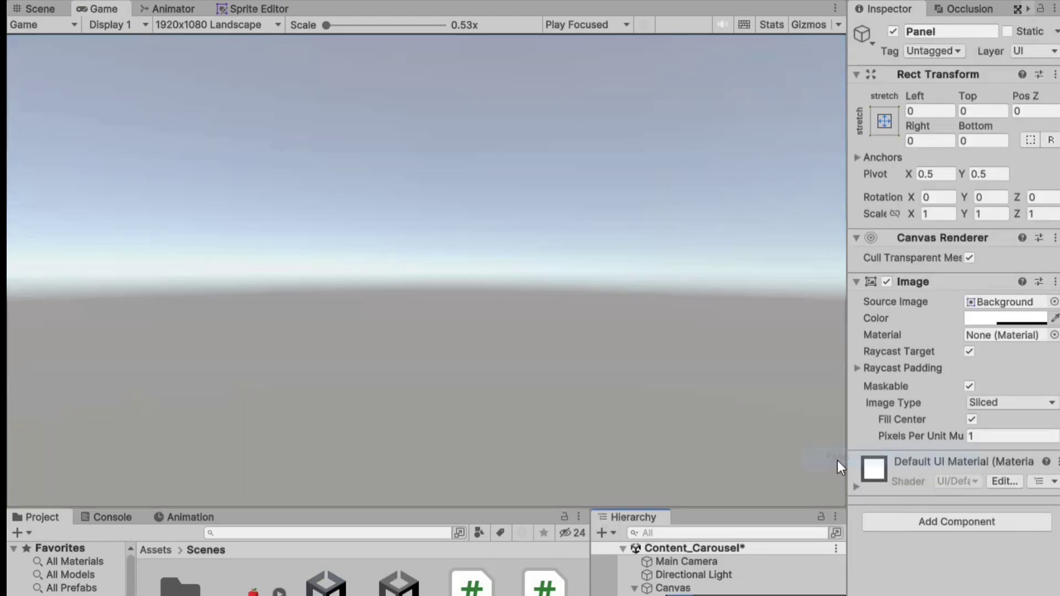
type("Background")
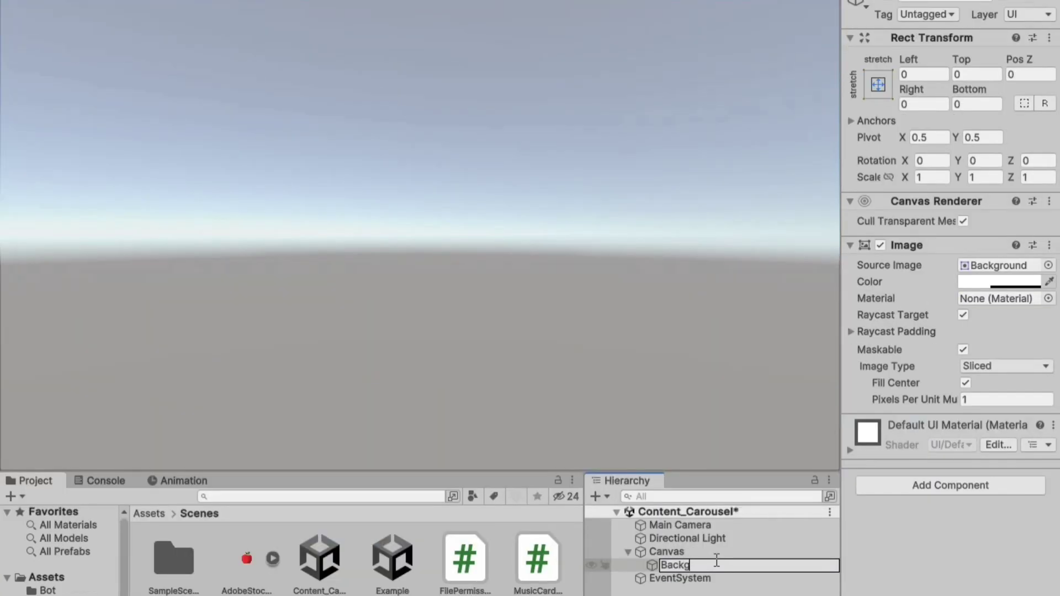
key("Return")
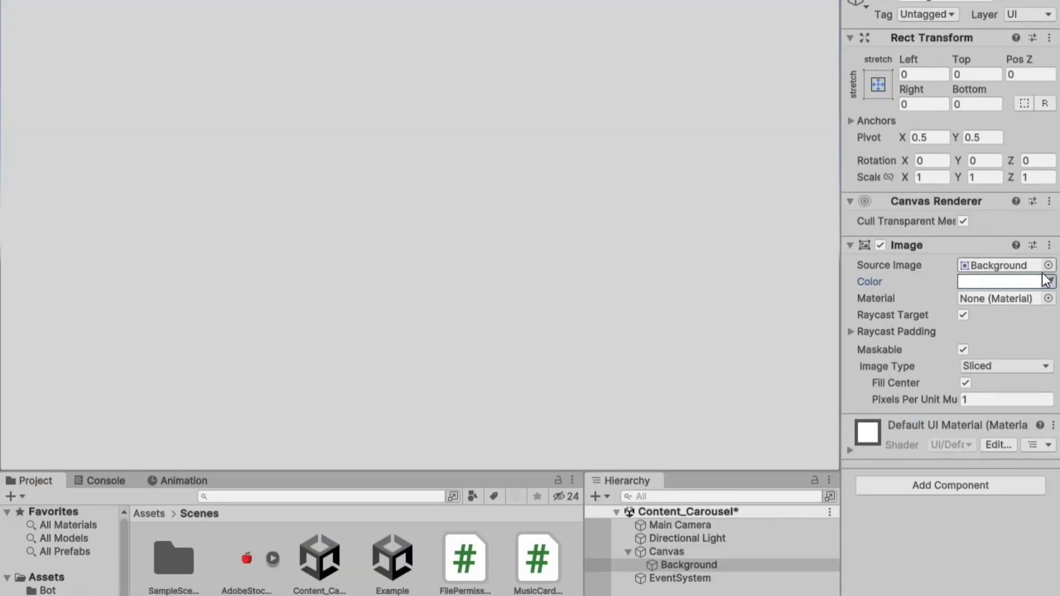
Step: Assign the red-and-black Crimson_Moon gradient sprite as the Background panel's source image
left_click(1048, 265)
scroll(853, 415, "down", 3)
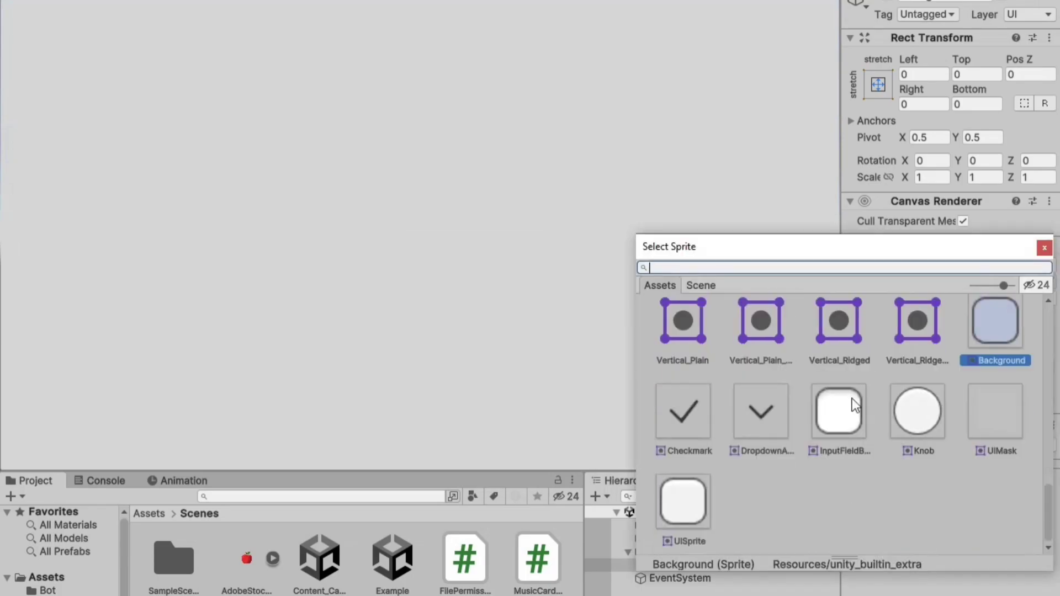
scroll(853, 399, "up", 10)
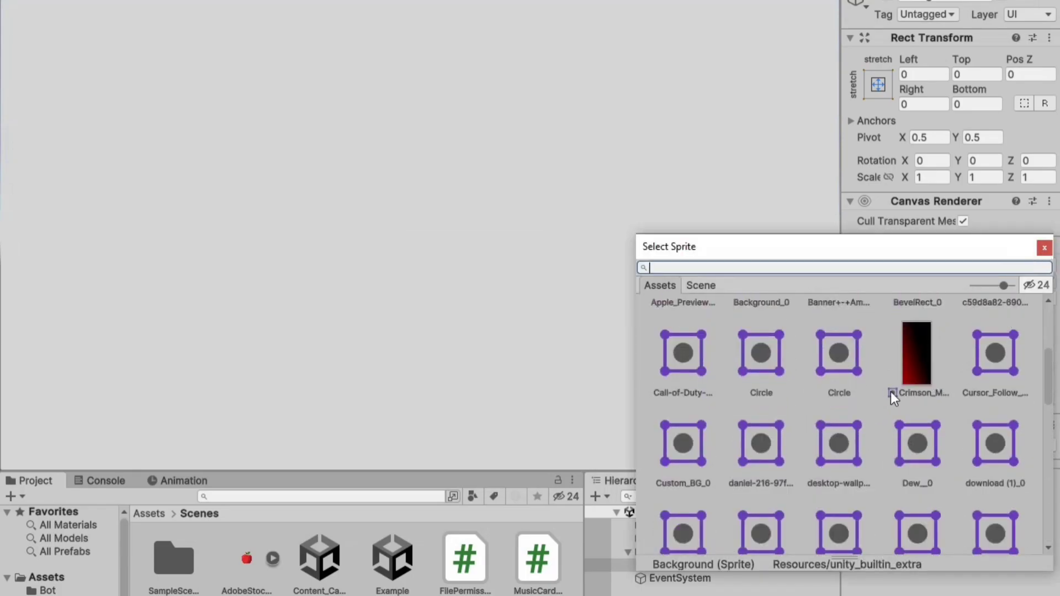
left_click(910, 354)
left_click(1045, 247)
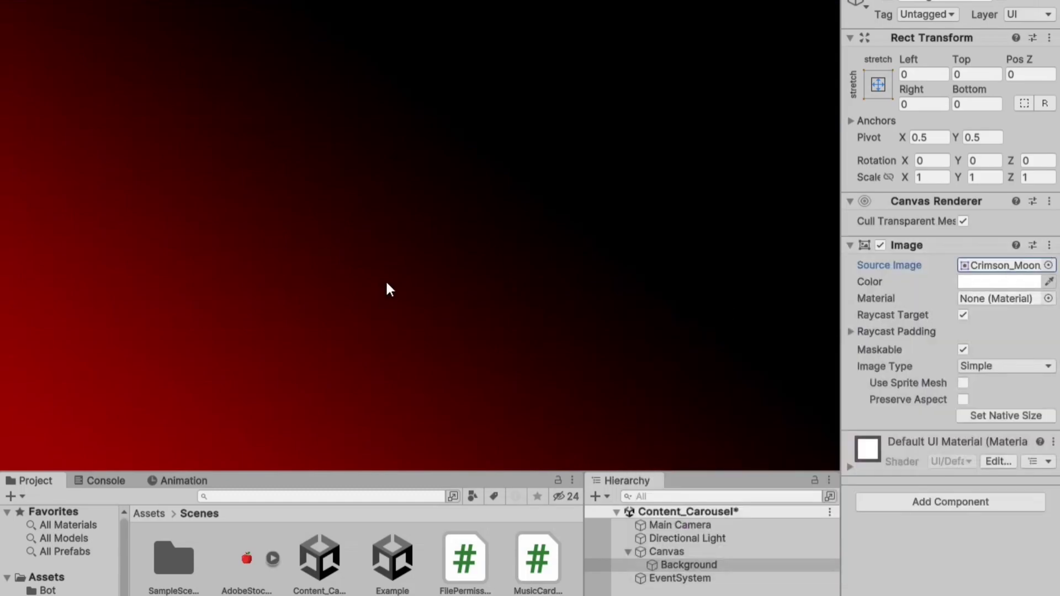
Step: Set the Canvas Scaler to Scale With Screen Size with a reference resolution of 1920 by 1080
left_click(675, 550)
left_click(1025, 422)
left_click(965, 461)
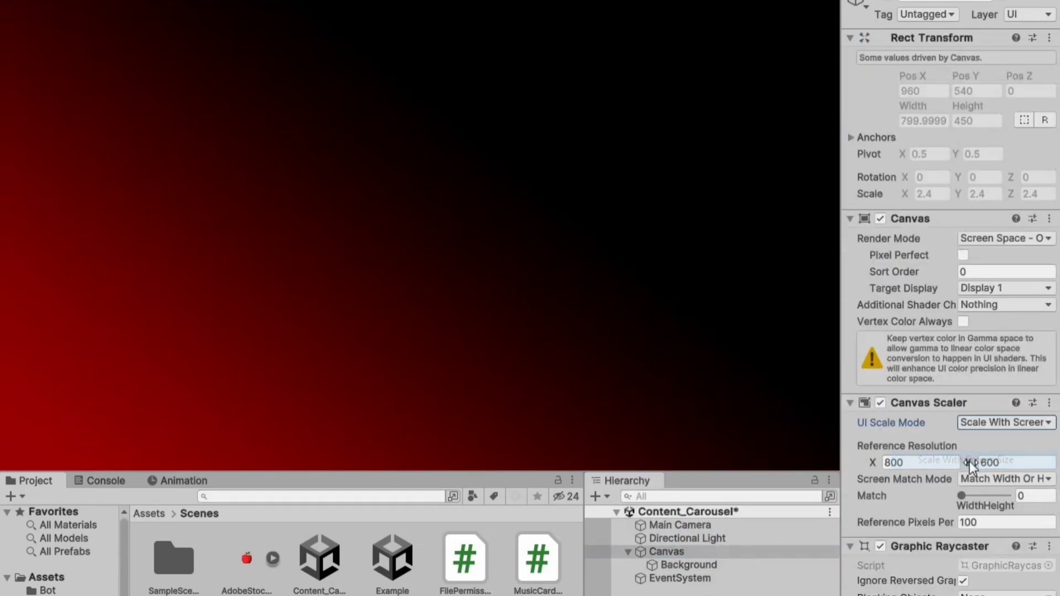
left_click(933, 463)
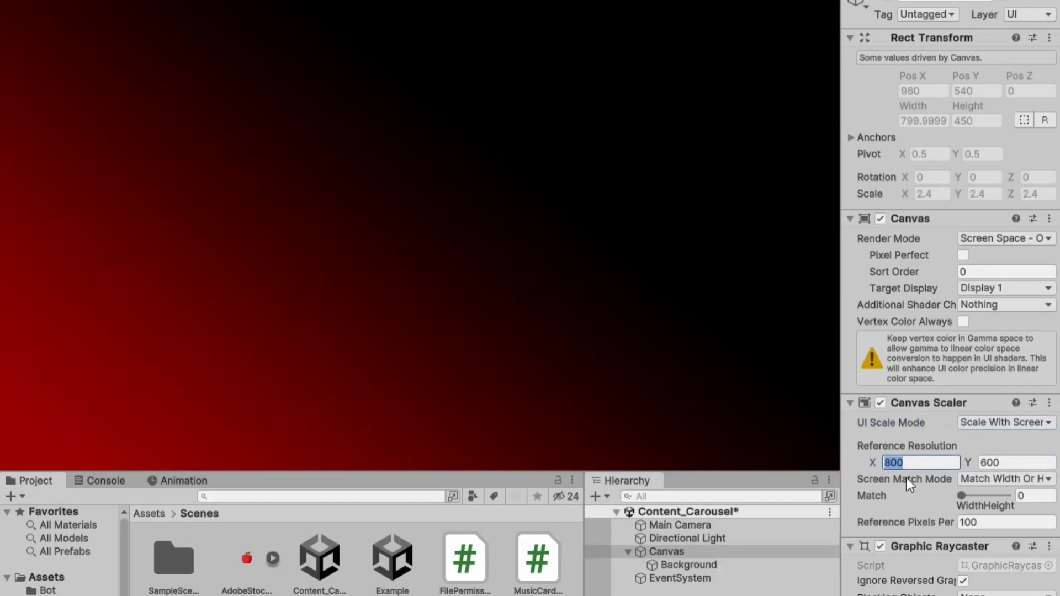
type("1920")
left_click(1005, 464)
type("1")
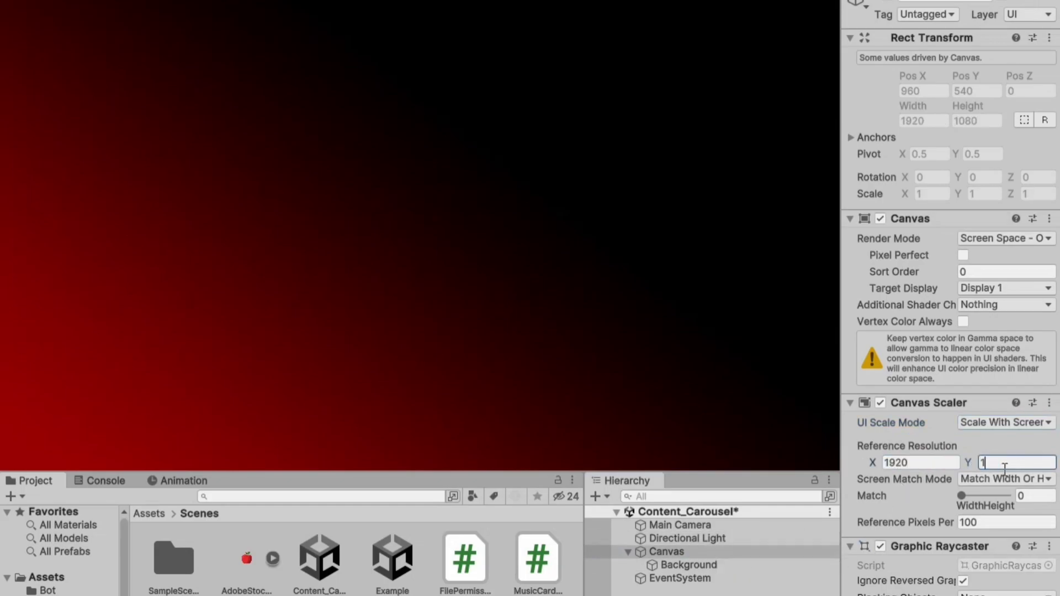
type("080")
Step: Add a UI Scroll View under Background and name it Content_Carousel
left_click(725, 563)
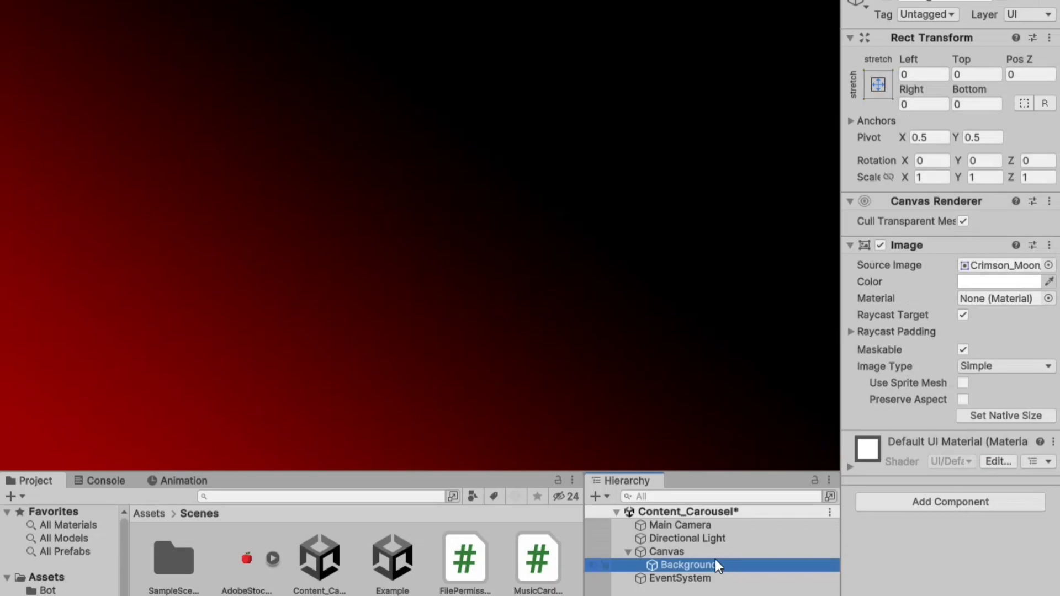
right_click(714, 564)
mouse_move(773, 306)
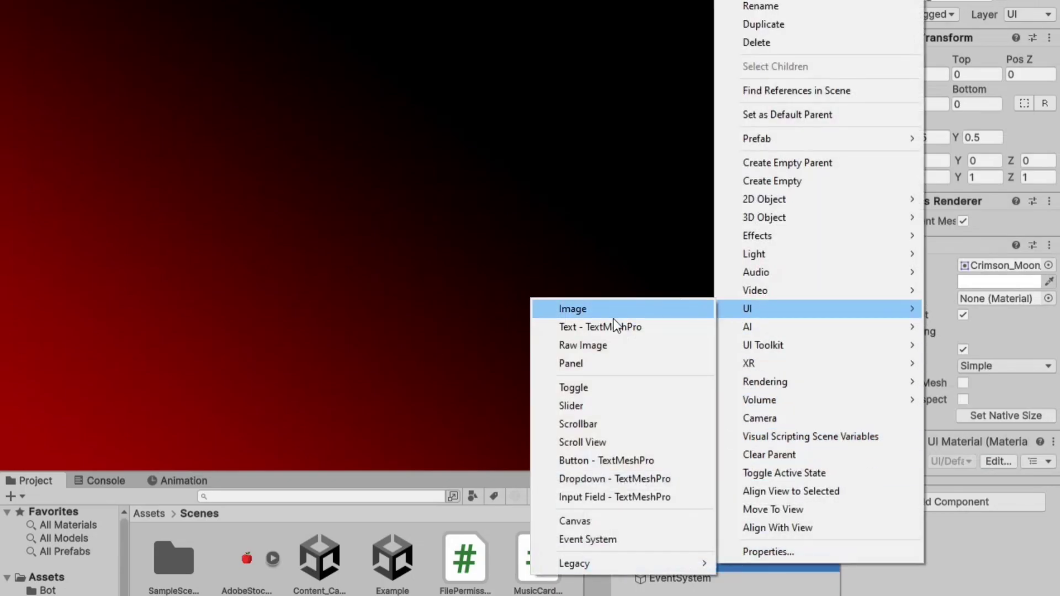
left_click(603, 440)
type("Content_Carousel")
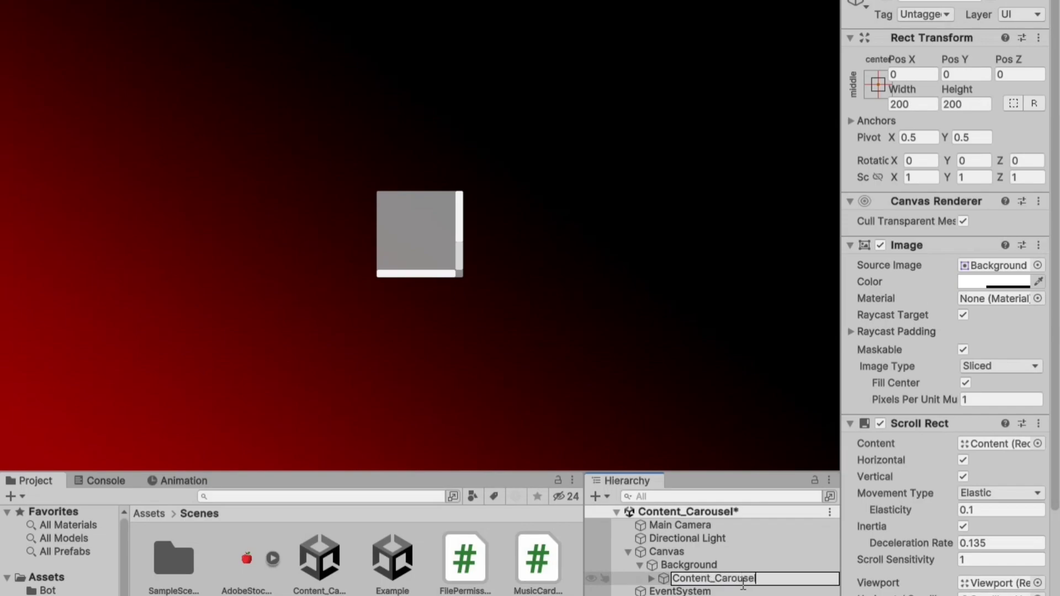
key("Return")
Step: Expand Content_Carousel's children, set its size to 640 wide by 360 high, and save
left_click(651, 580)
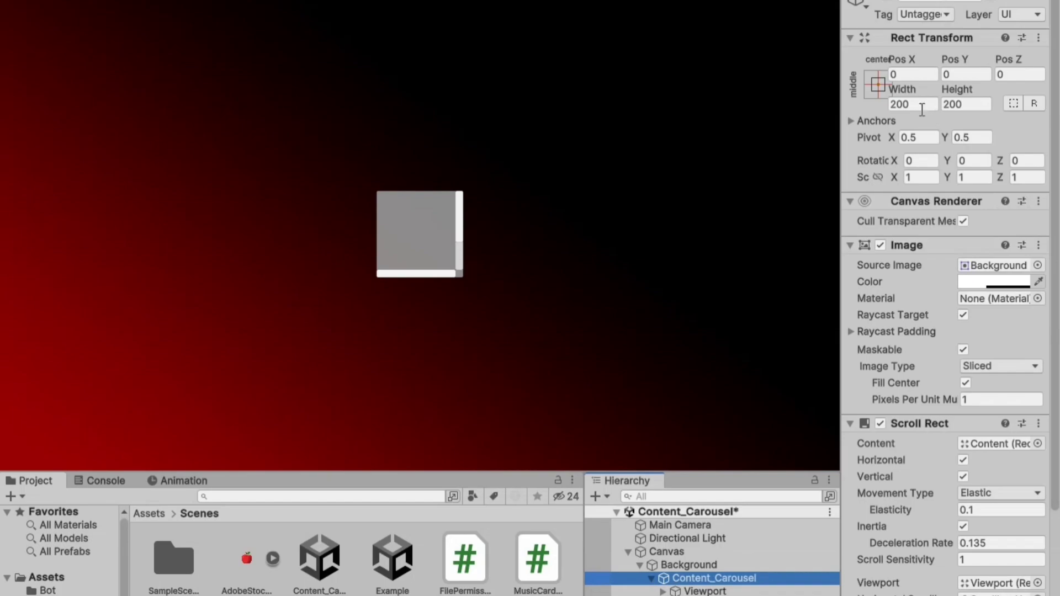
left_click(916, 104)
type("640")
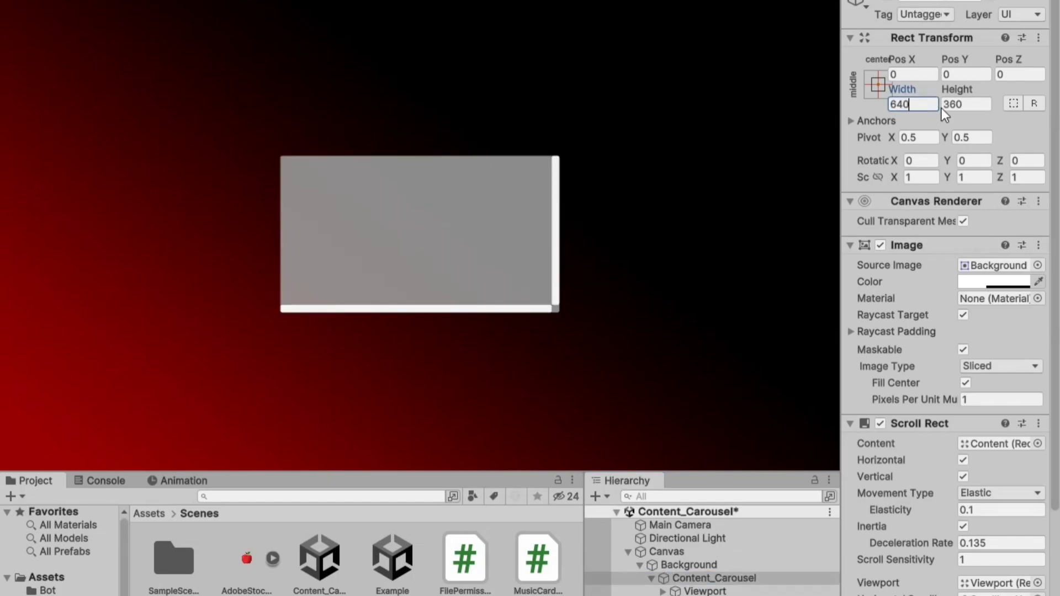
key("ctrl+s")
Step: Delete both scrollbars from Content_Carousel and fit the Viewport to its full area with zero offsets on all sides
left_click(728, 589)
left_click(6, 3)
scroll(551, 260, "up", 1)
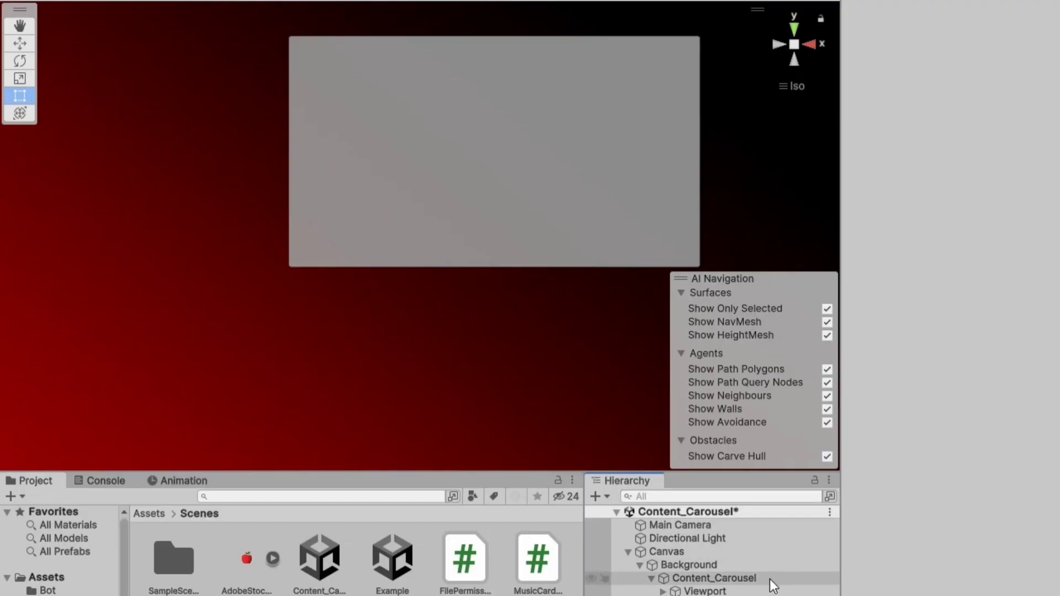
left_click(727, 248)
left_click(558, 284)
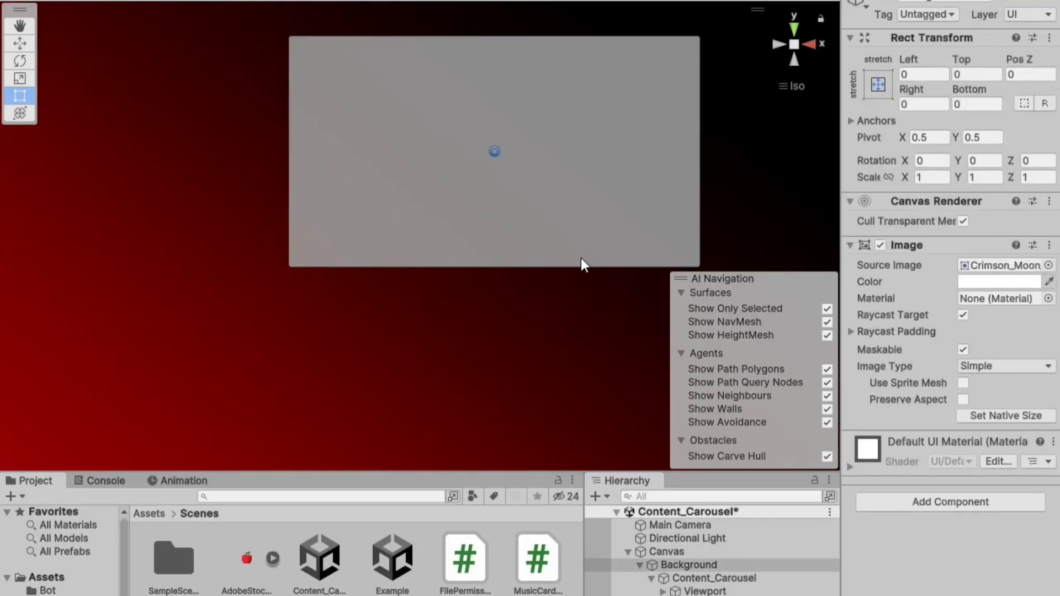
left_click(581, 258)
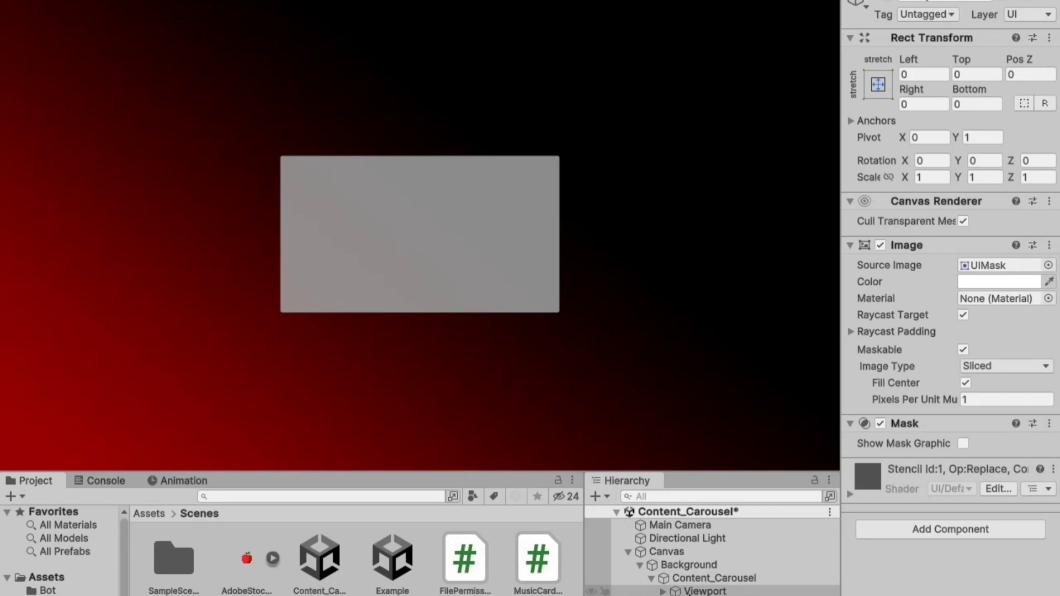
Step: Turn off vertical scrolling in Content_Carousel's Scroll Rect and collapse that component
left_click(714, 578)
left_click(963, 343)
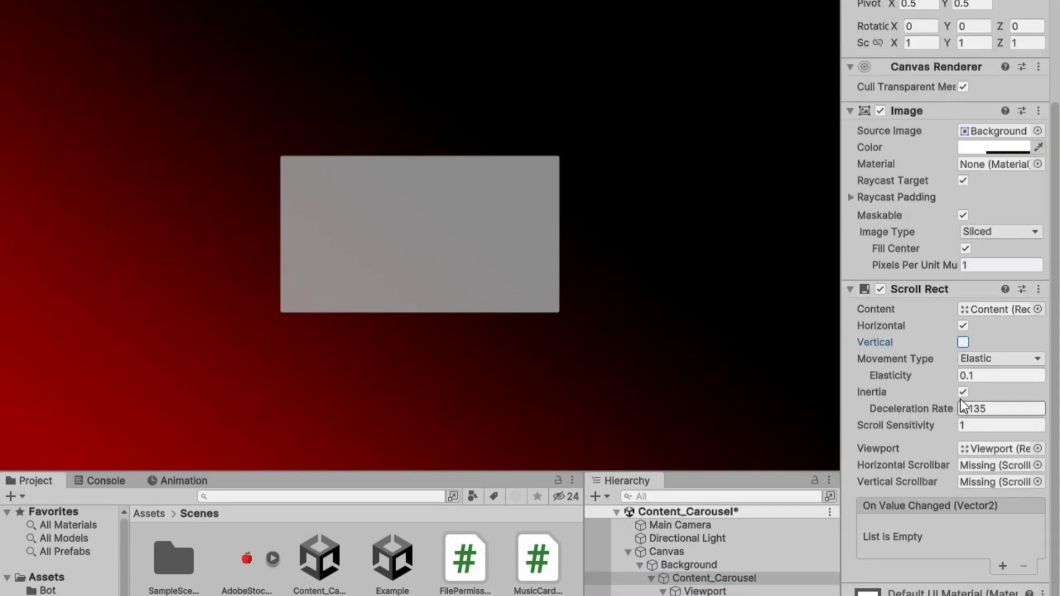
left_click(853, 290)
Step: Make the color of Content_Carousel's Image component fully transparent
left_click(975, 282)
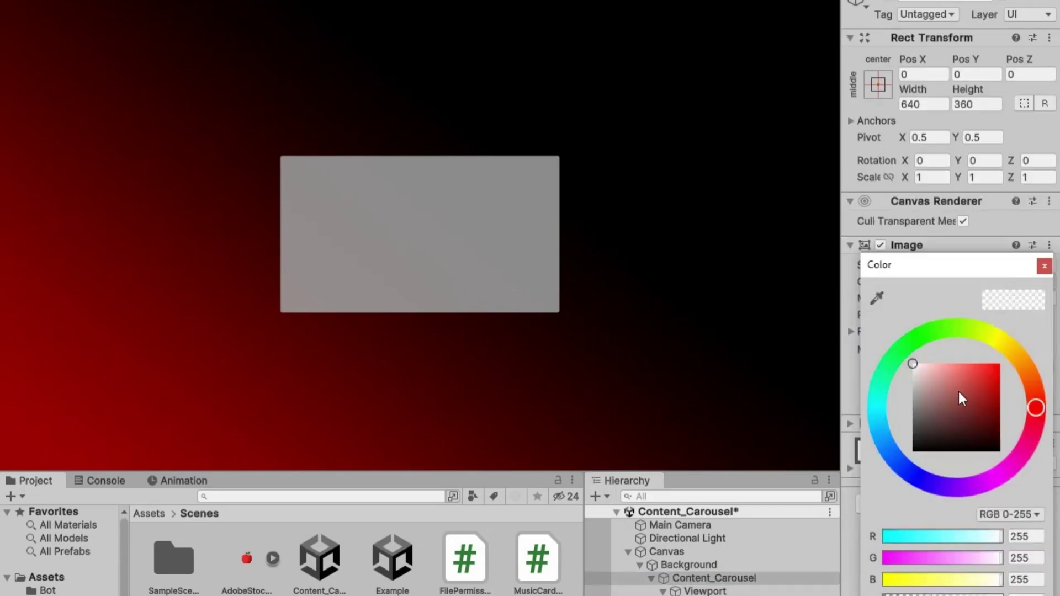
left_click_drag(933, 595, 883, 595)
left_click(1045, 267)
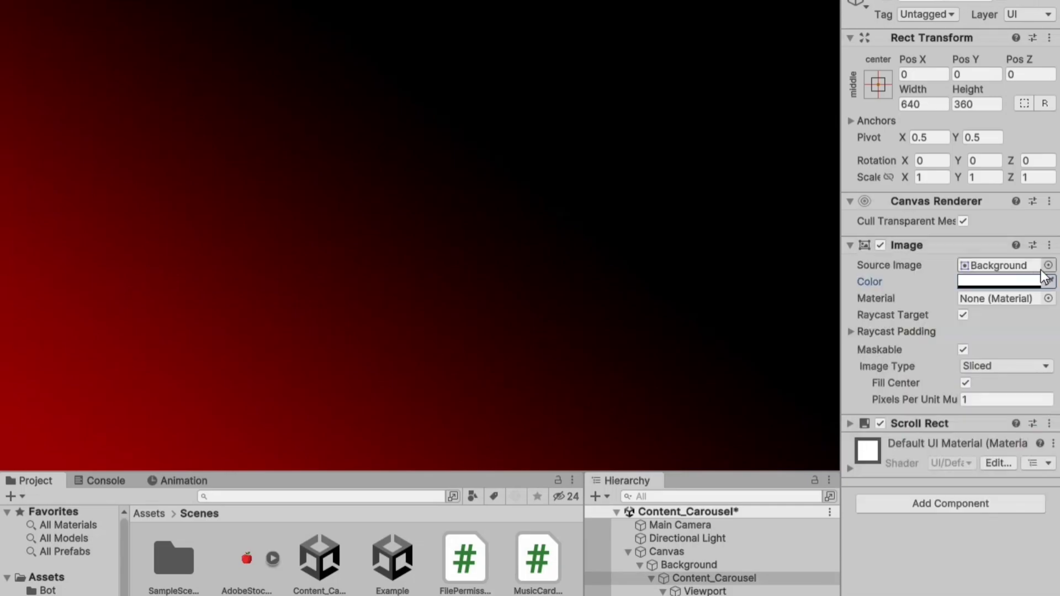
Step: Collapse the Image component and add the UI Content Carousel script to Content_Carousel
left_click(850, 245)
scroll(940, 371, "down", 5)
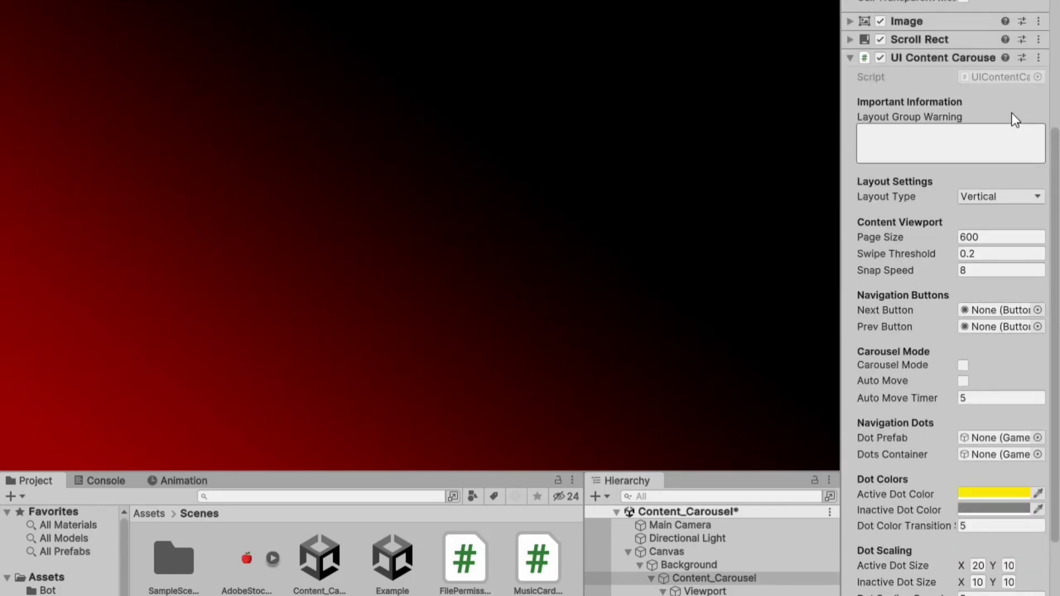
mouse_move(1034, 159)
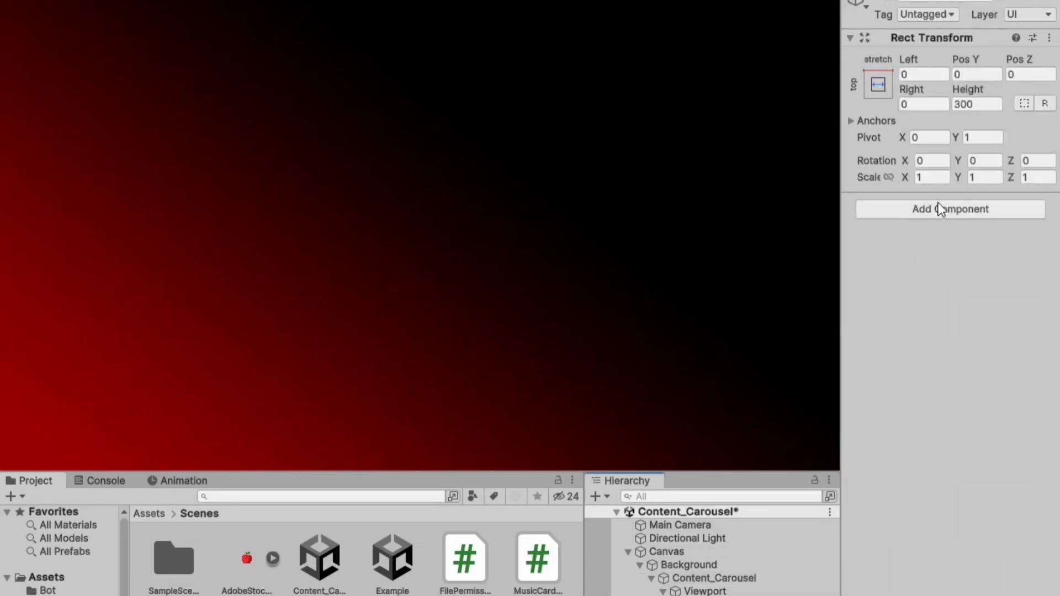
Step: Add a Grid Layout Group component to the Viewport's Content object
left_click(941, 208)
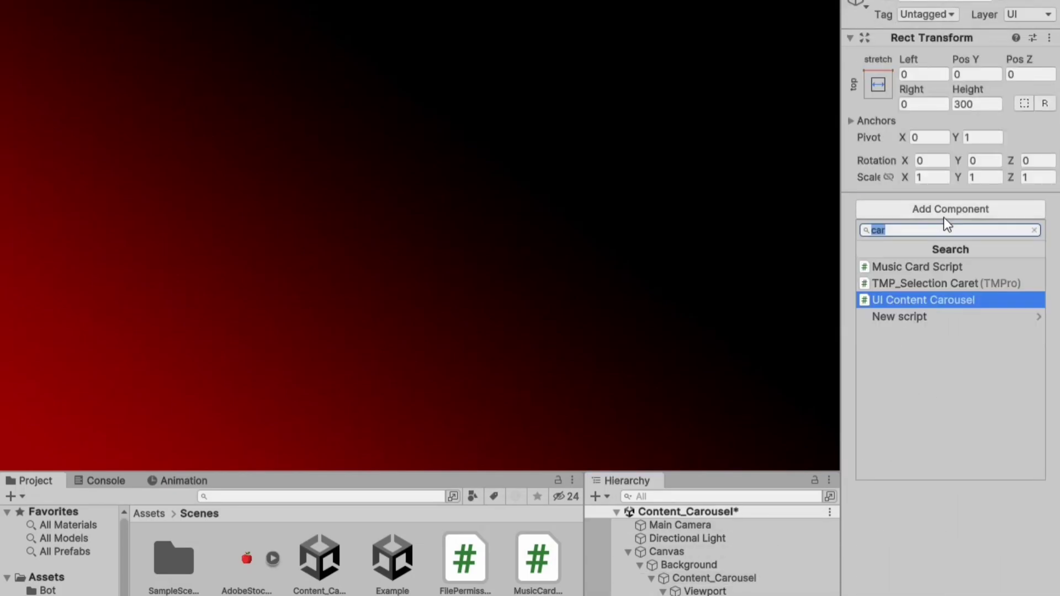
type("grid")
left_click(953, 281)
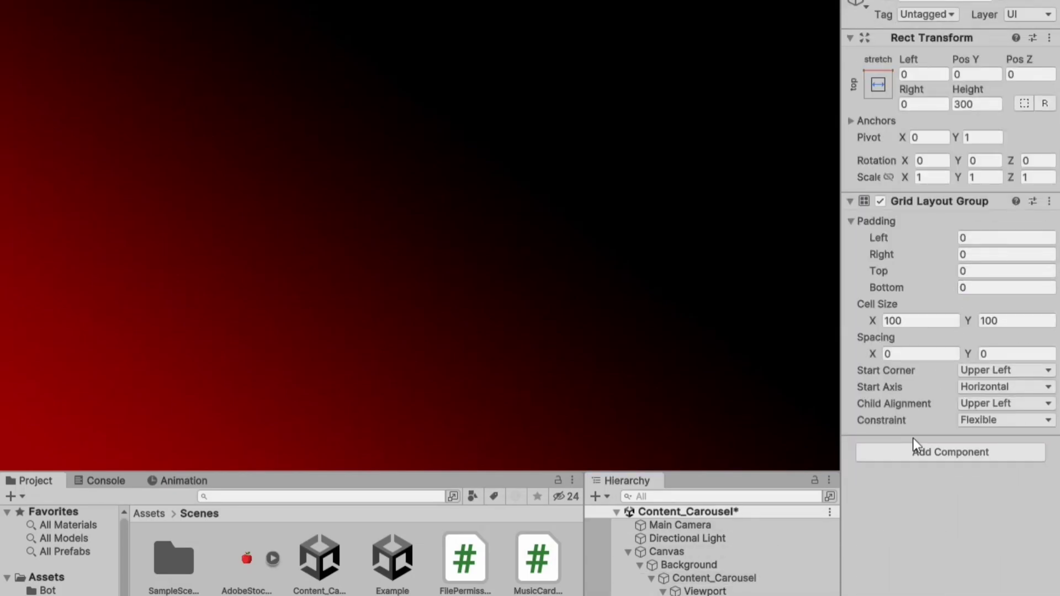
Step: Add a Content Size Fitter above Content's Grid Layout Group and set its horizontal fit to Preferred Size
left_click(932, 452)
type("content")
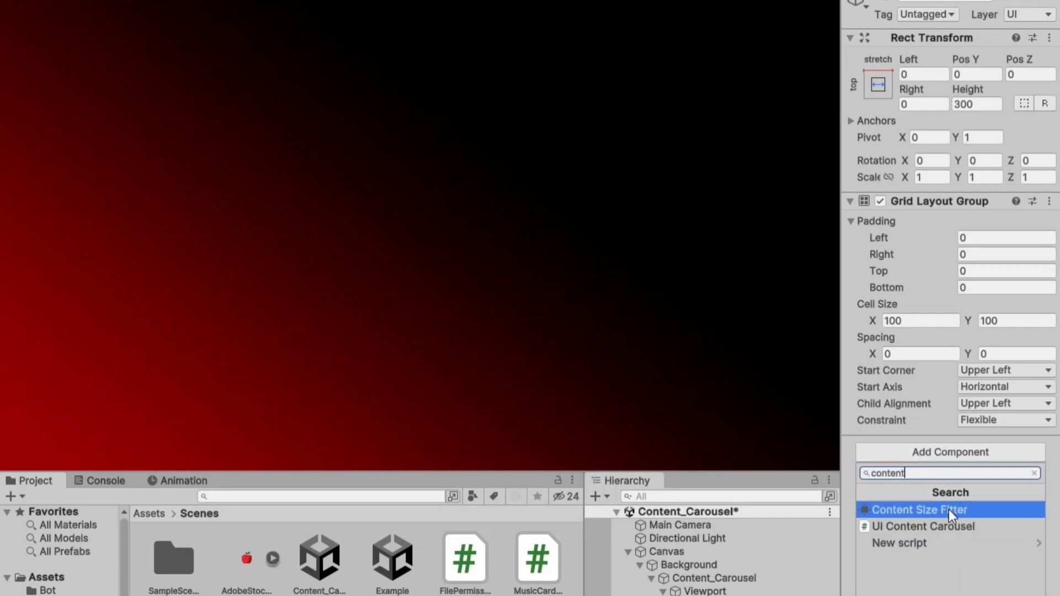
left_click(949, 509)
left_click_drag(930, 464, 973, 205)
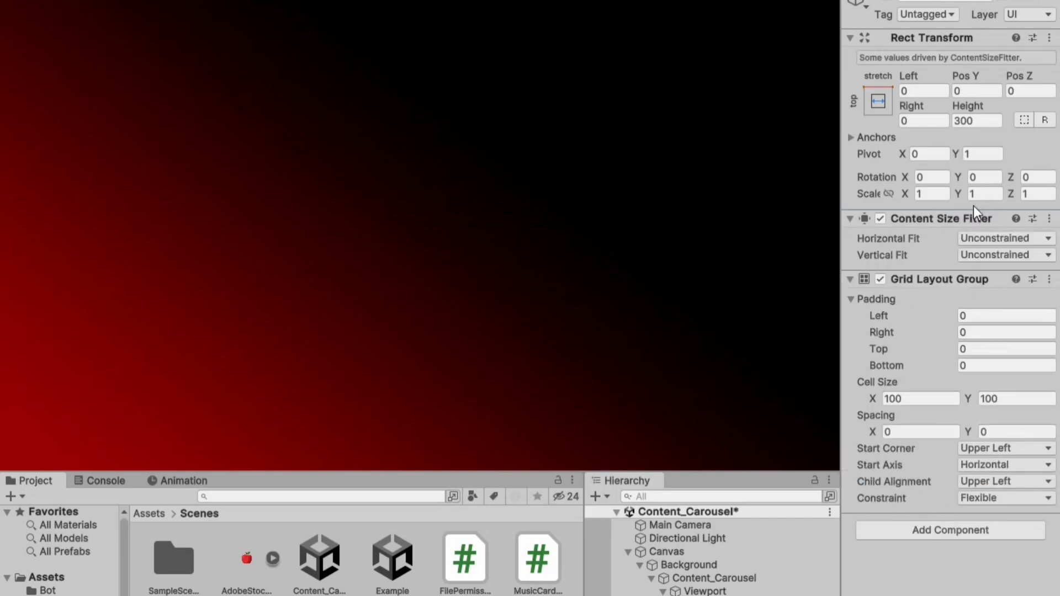
left_click(982, 238)
left_click(985, 290)
Step: Set the Grid Layout Group's cell size to 640 by 360 and save the scene
left_click(920, 399)
type("640")
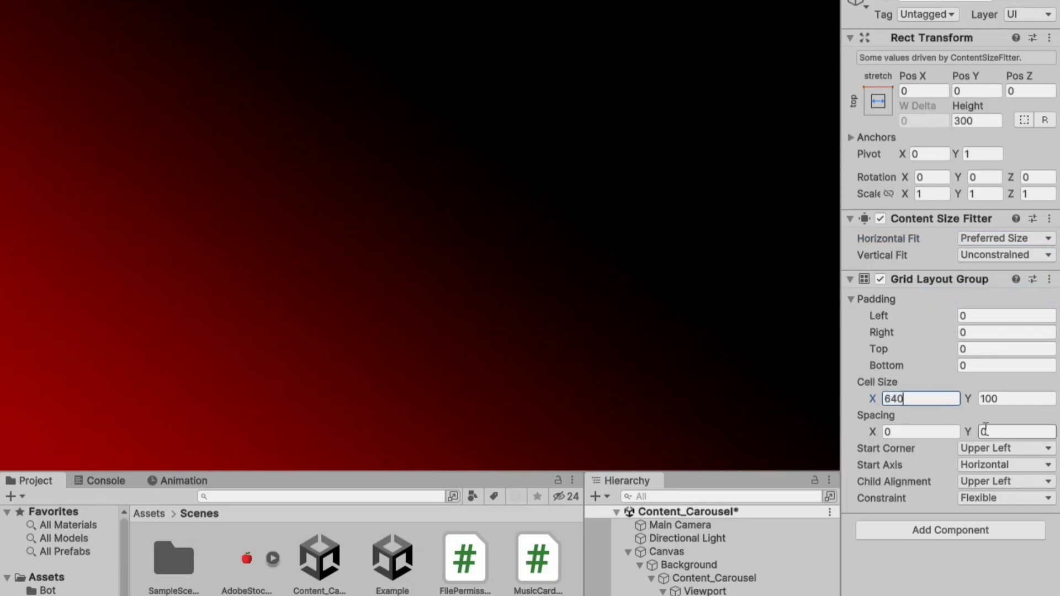
left_click(1011, 404)
type("360")
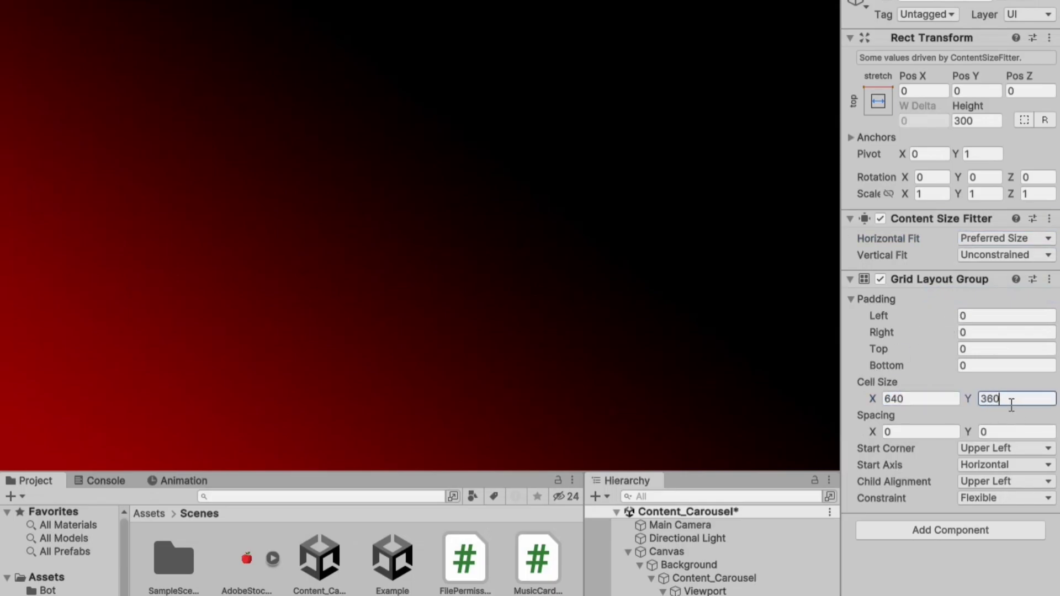
key("ctrl+s")
Step: Add a legacy UI Button under the Viewport's Content object and name it Contents
right_click(744, 519)
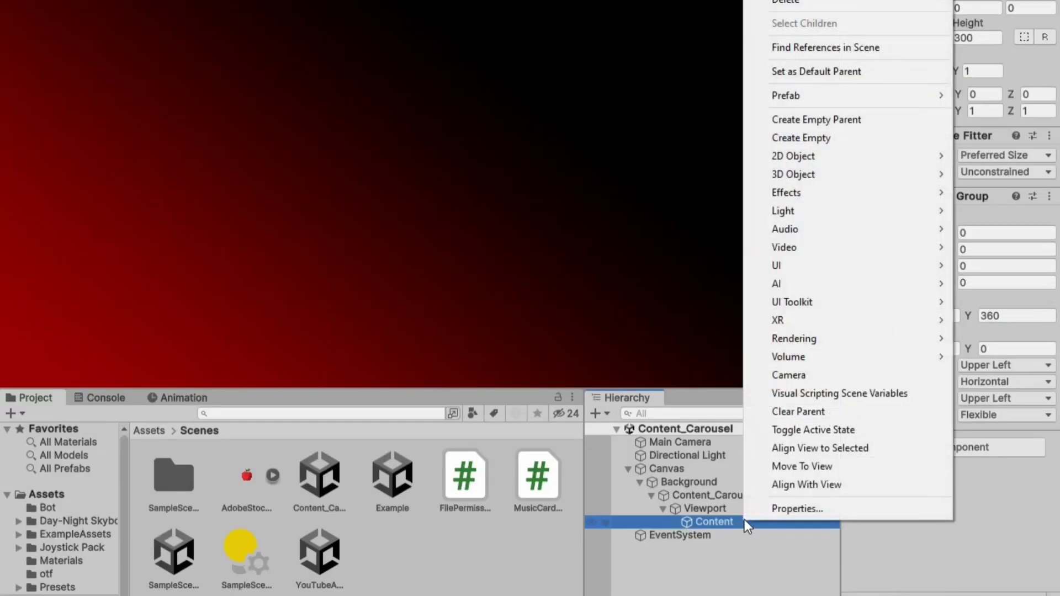
mouse_move(787, 262)
mouse_move(638, 525)
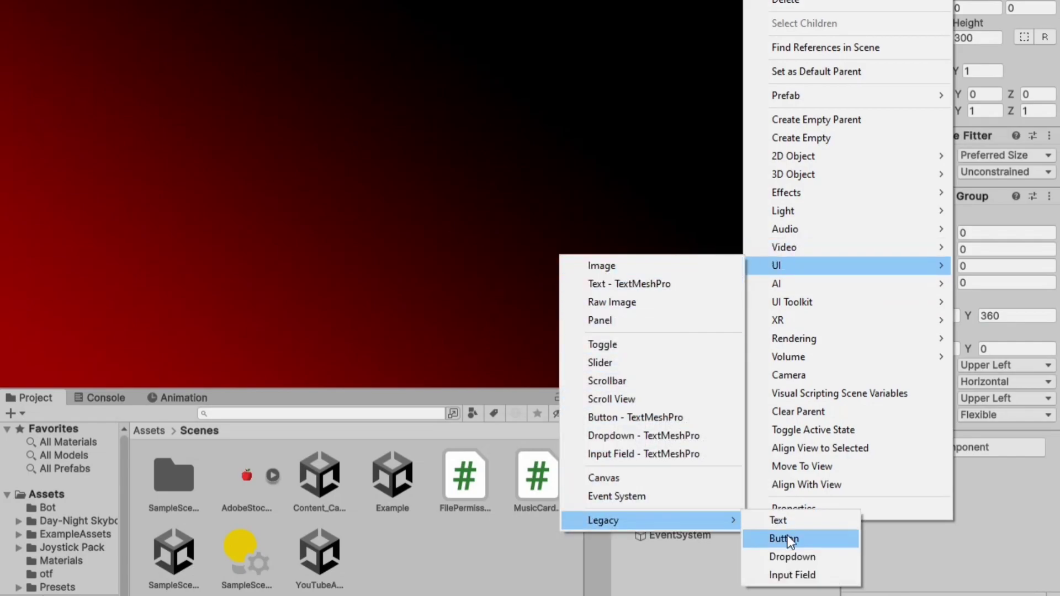
left_click(782, 539)
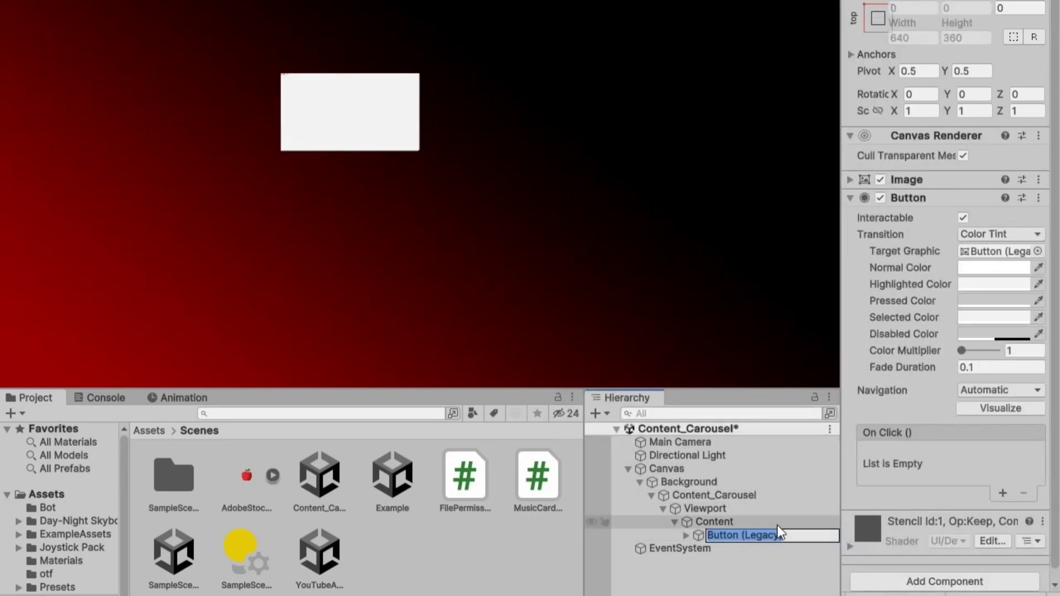
key("BackSpace")
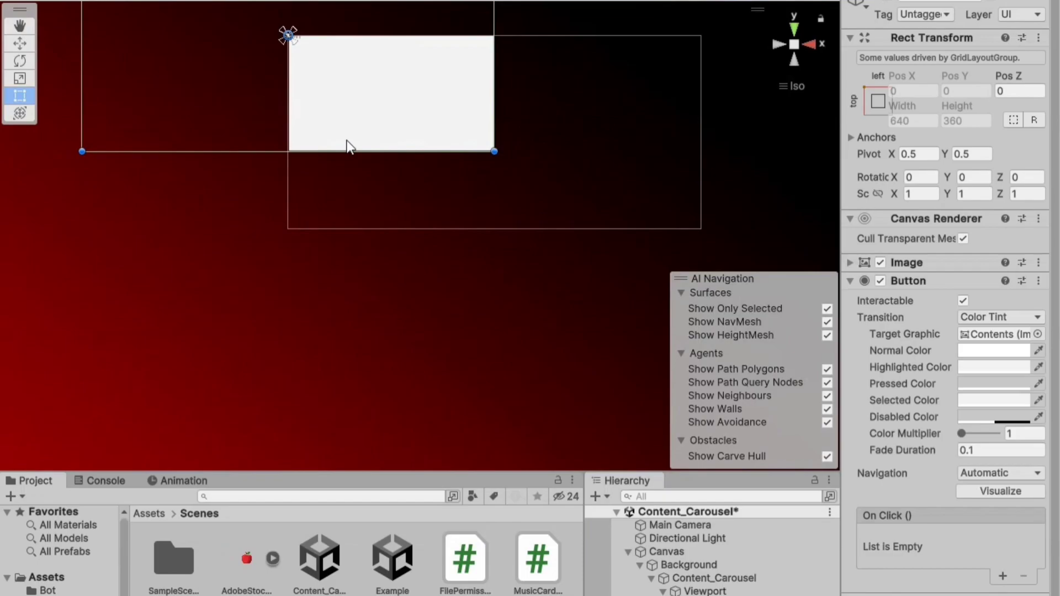
scroll(348, 147, "down", 6)
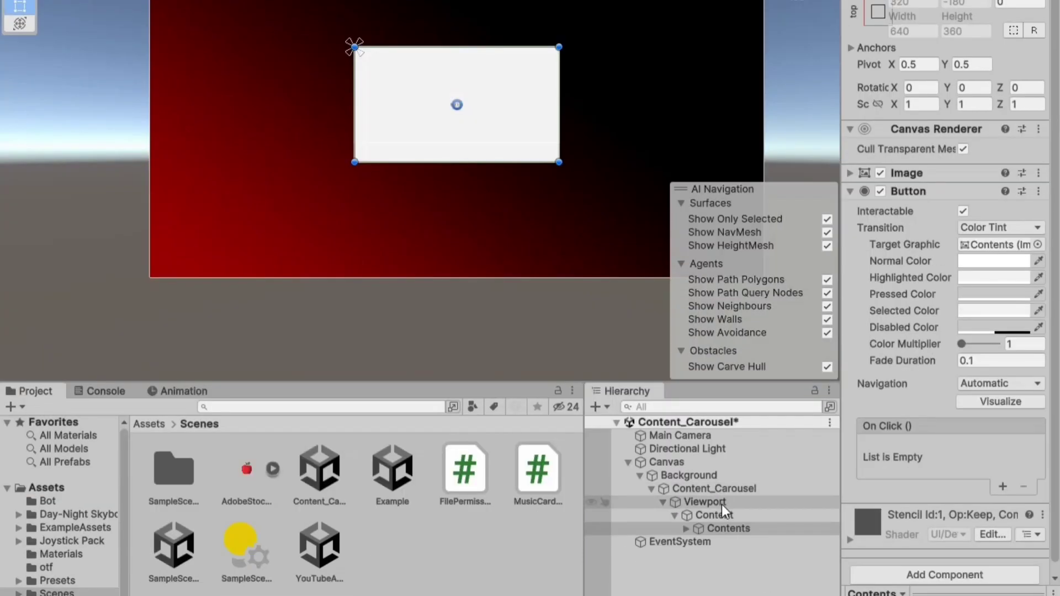
Step: Delete the Text (Legacy) child of the Contents button
left_click(718, 578)
left_click(701, 591)
left_click(728, 515)
left_click(715, 528)
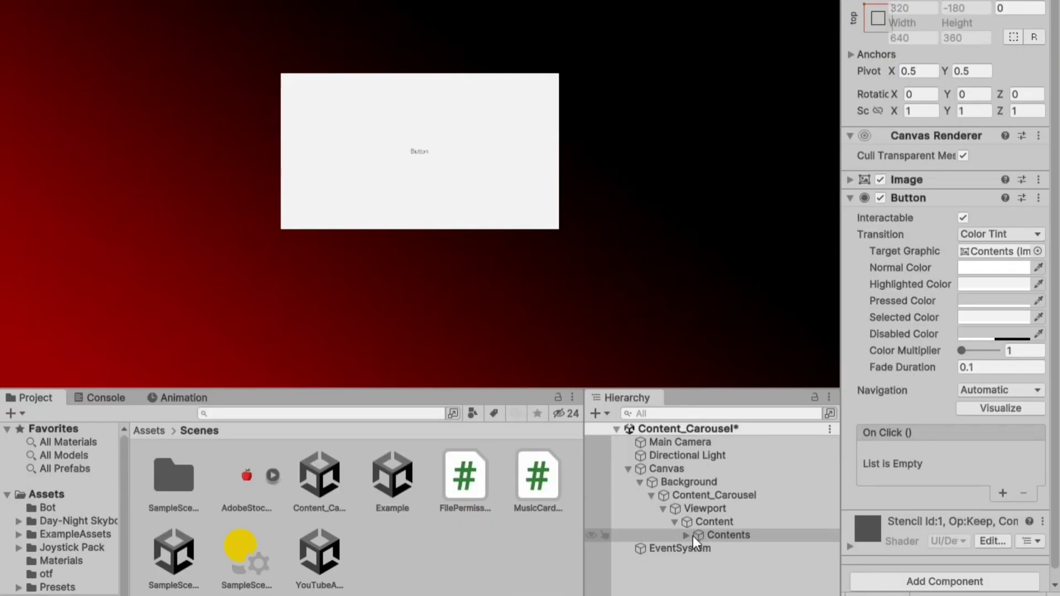
left_click(689, 536)
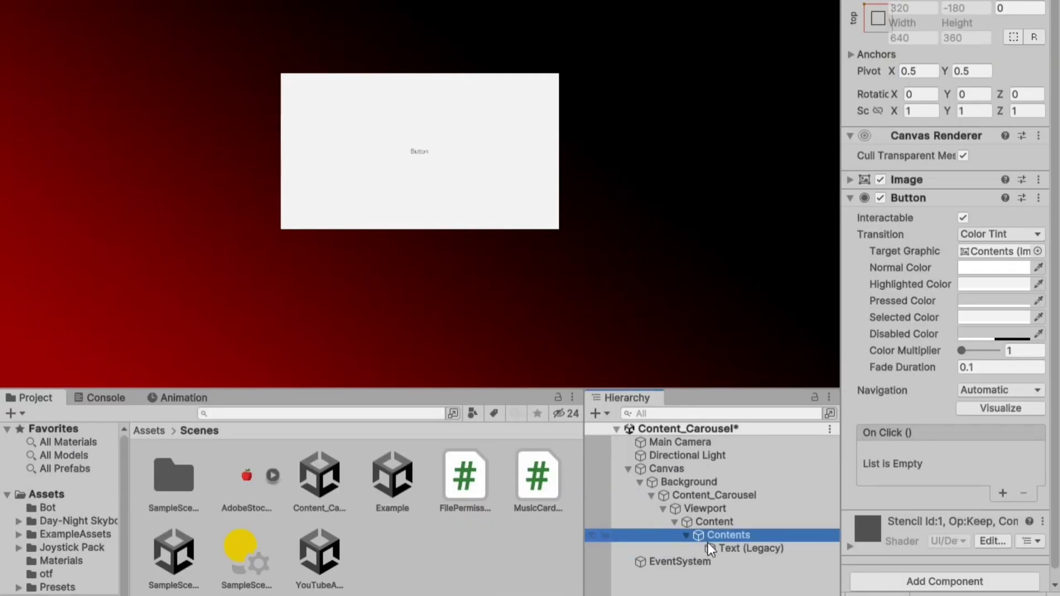
left_click(722, 548)
key("Delete")
Step: Set Content_Carousel's UI Content Carousel layout type to Horizontal and its page size to 640
left_click(666, 469)
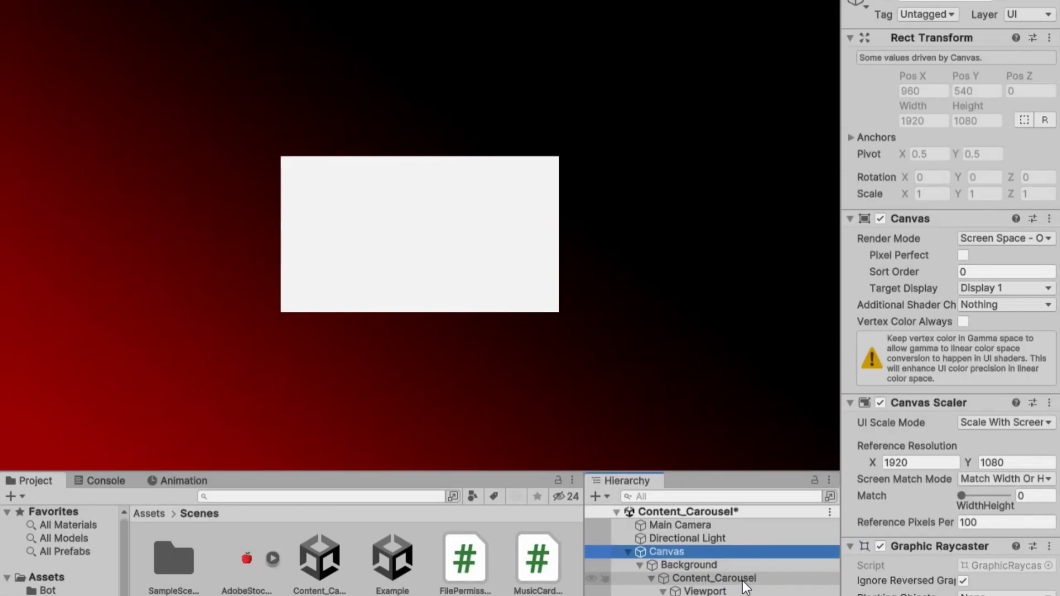
left_click(714, 495)
scroll(960, 284, "down", 5)
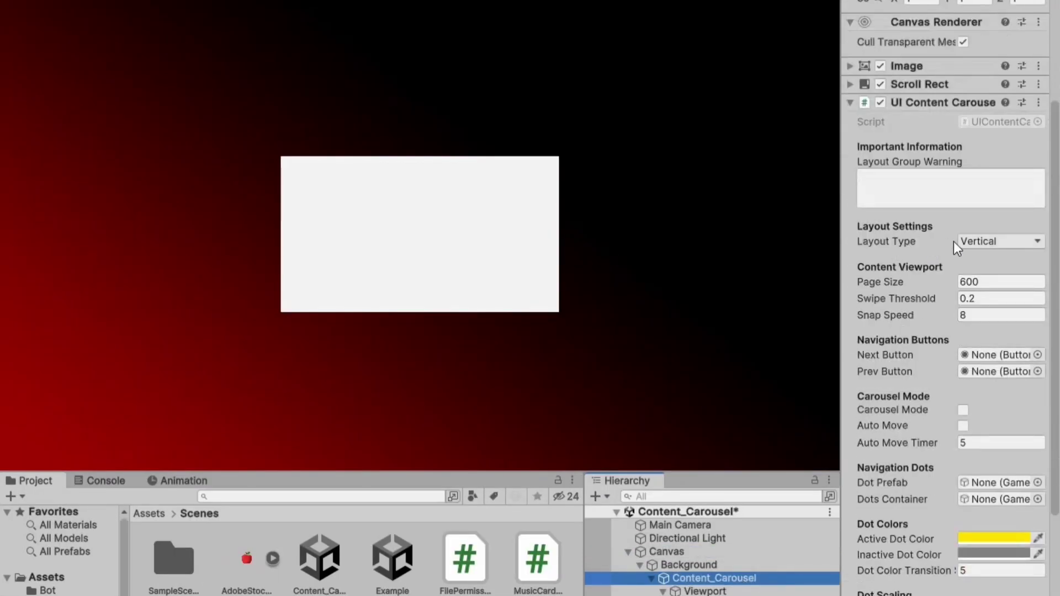
left_click(964, 241)
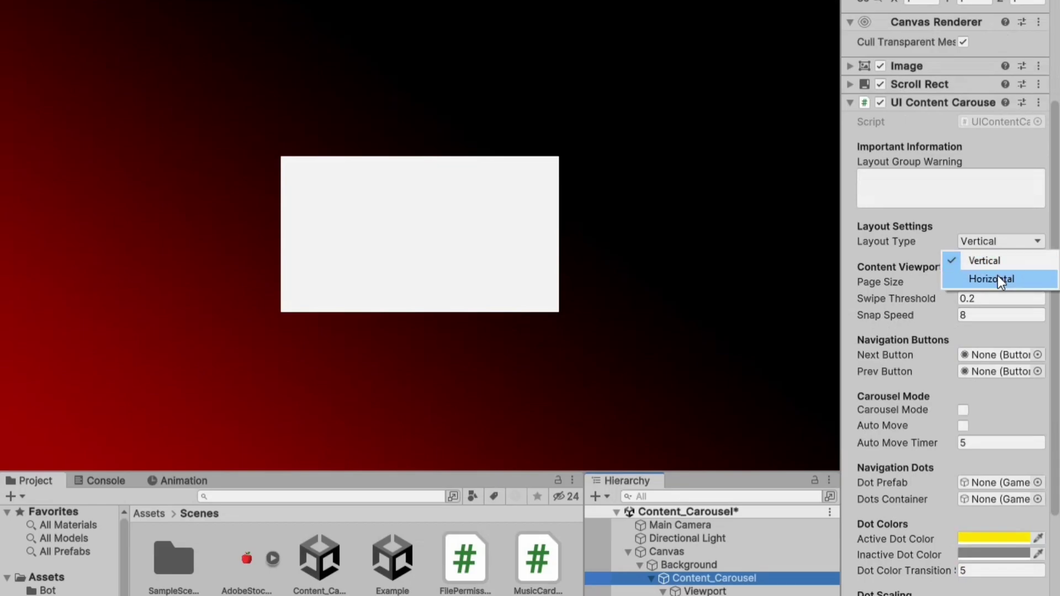
left_click(998, 276)
left_click(993, 283)
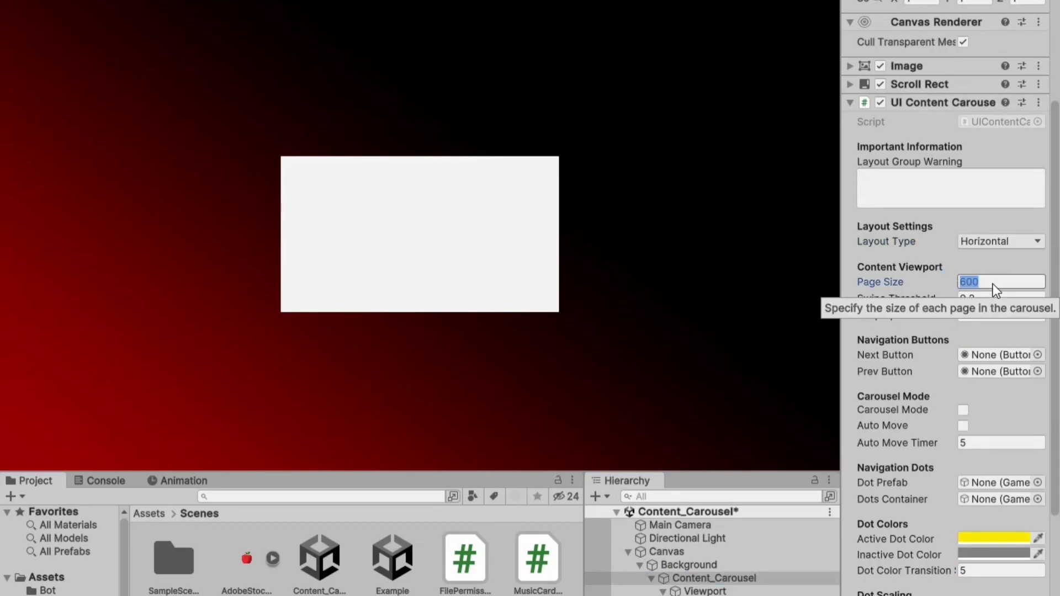
type("640")
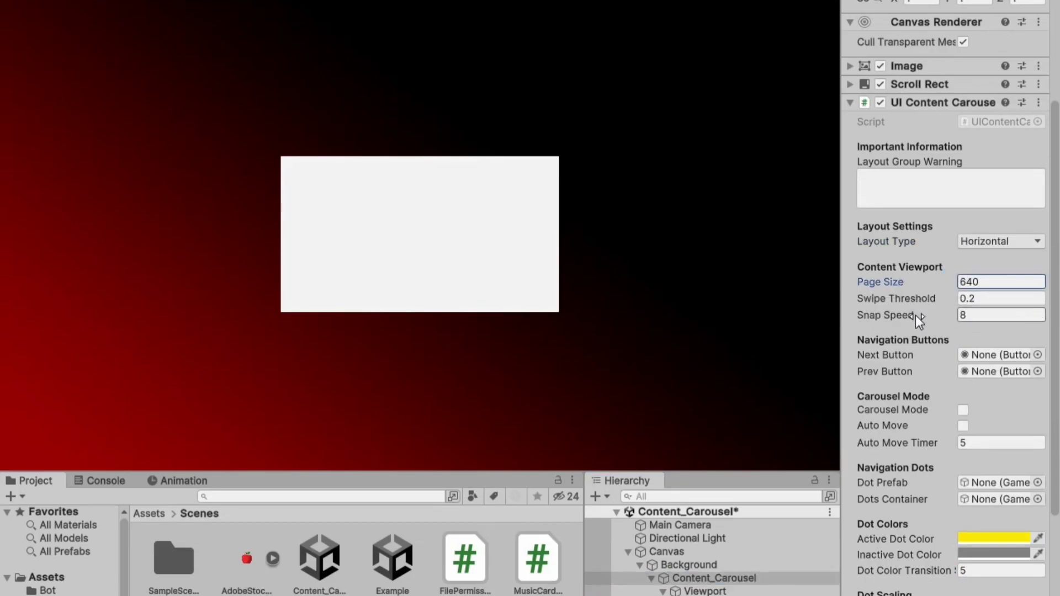
Step: Enable Carousel Mode and Auto Move on the carousel script, with an Auto Move Timer of 2.5
scroll(922, 317, "down", 3)
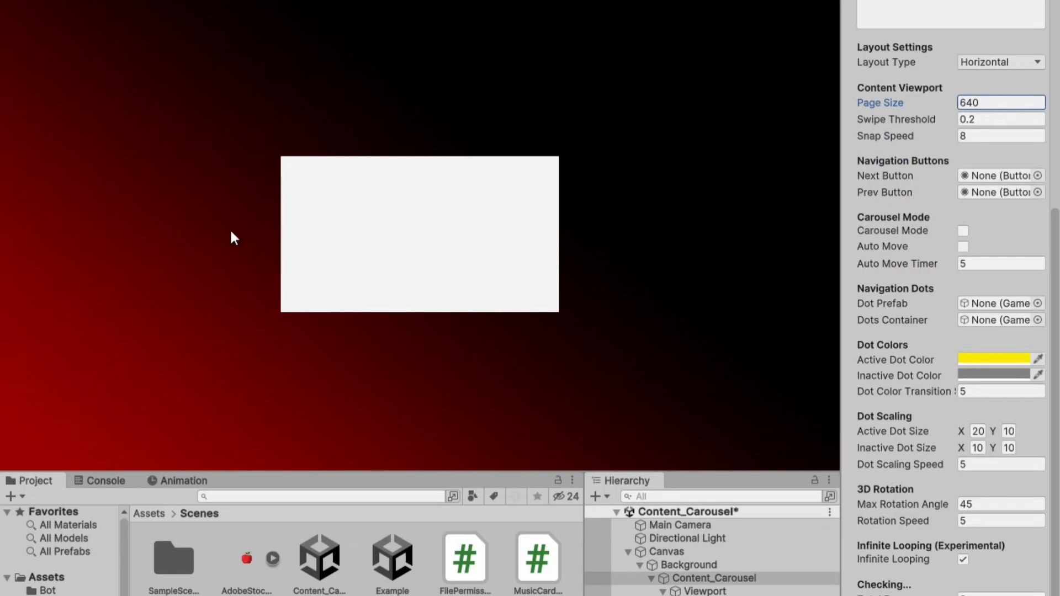
left_click(963, 232)
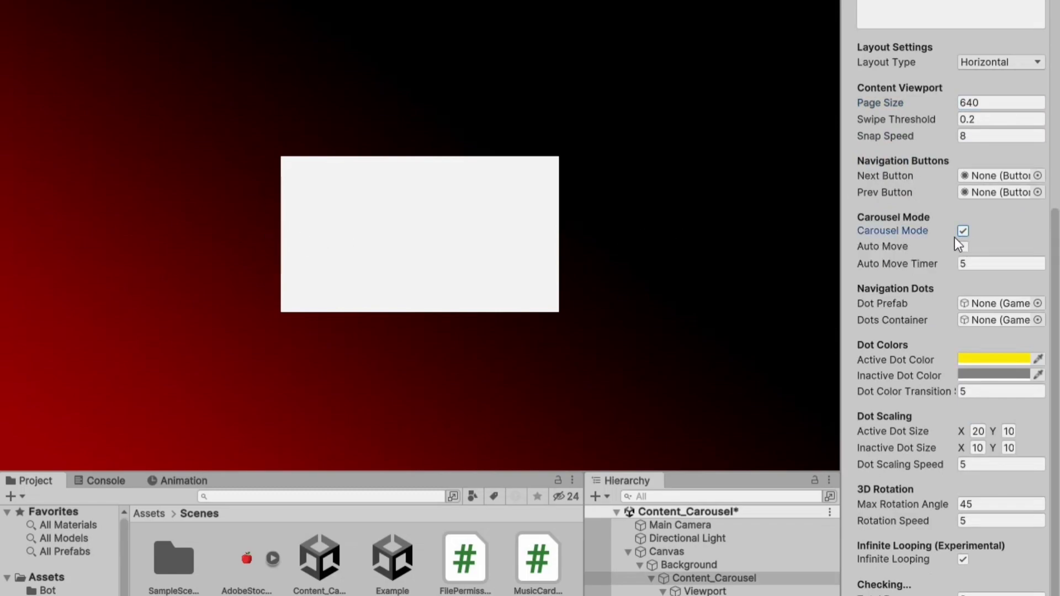
left_click(973, 264)
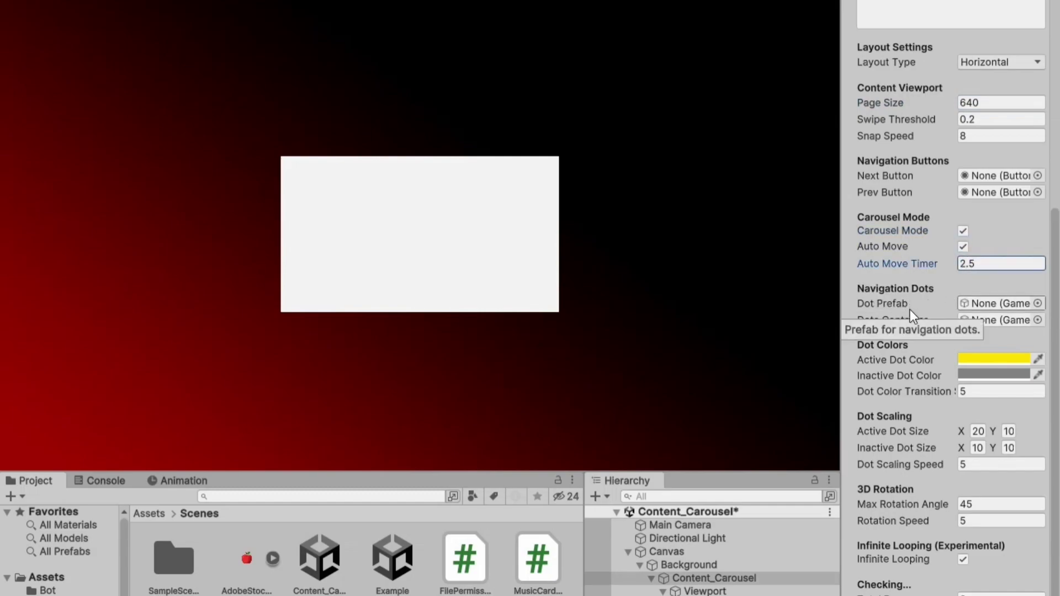
Step: Set the carousel's active dot color to yellow-green and its inactive dot color to red
left_click(1007, 360)
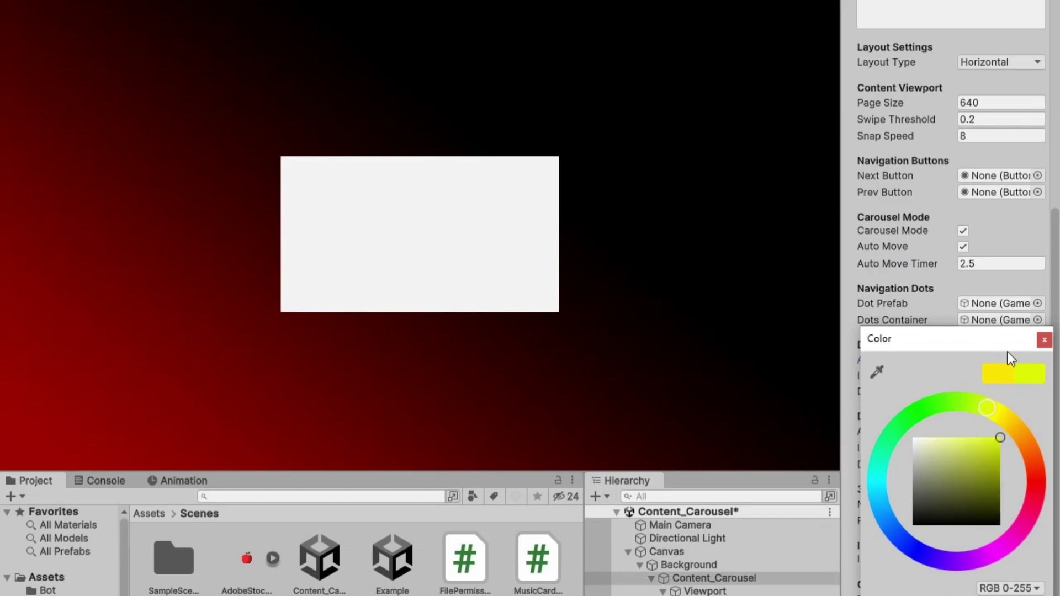
left_click(1044, 340)
left_click(1005, 378)
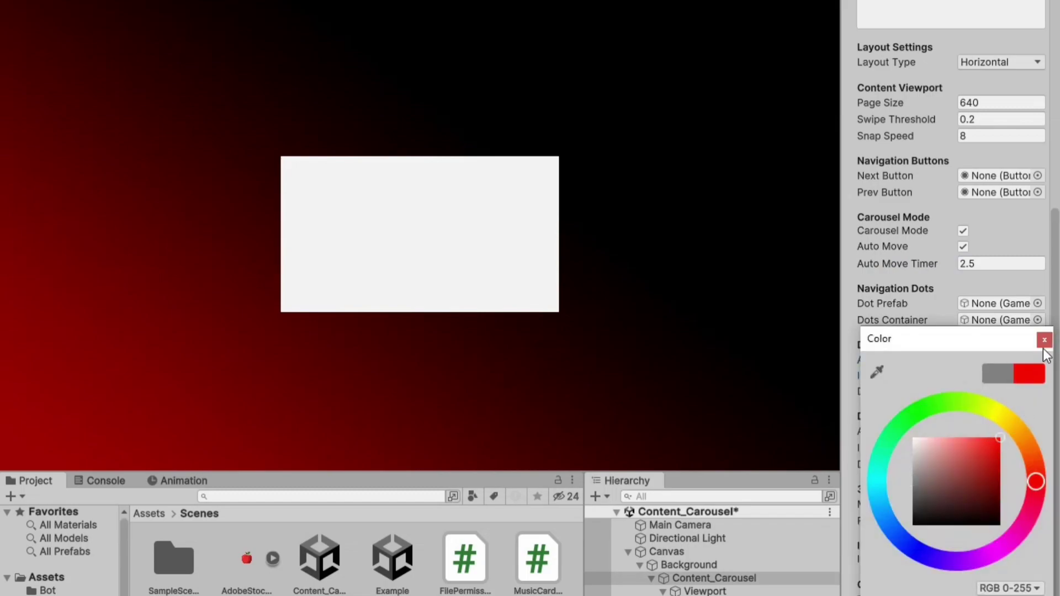
left_click(1044, 341)
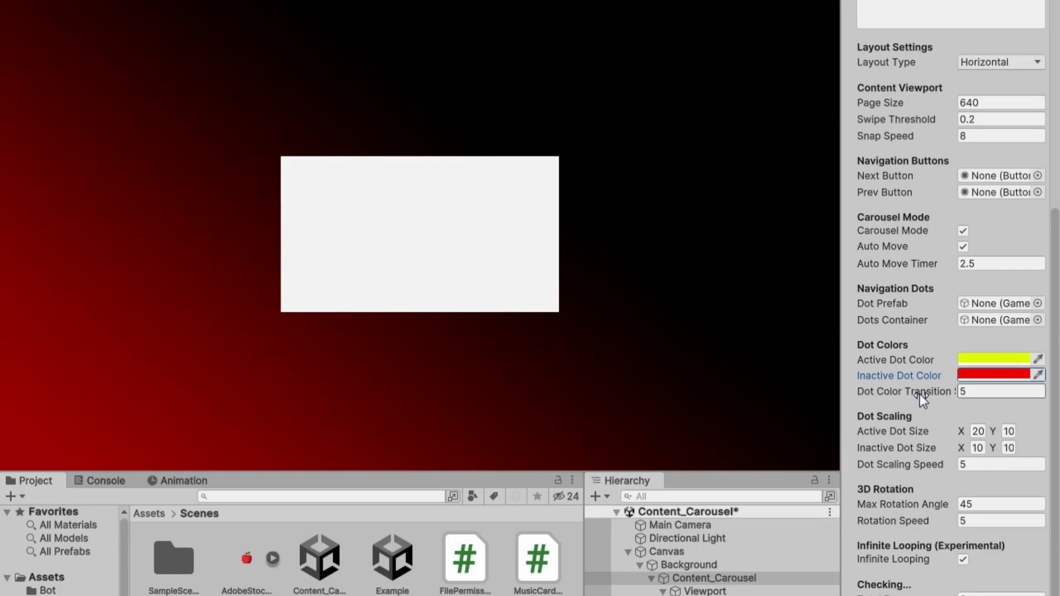
Step: Set the carousel's 3D Rotation values to 0 for both Max Rotation Angle and Rotation Speed
mouse_move(840, 435)
left_mouse_down()
mouse_move(804, 434)
mouse_move(838, 435)
left_mouse_up()
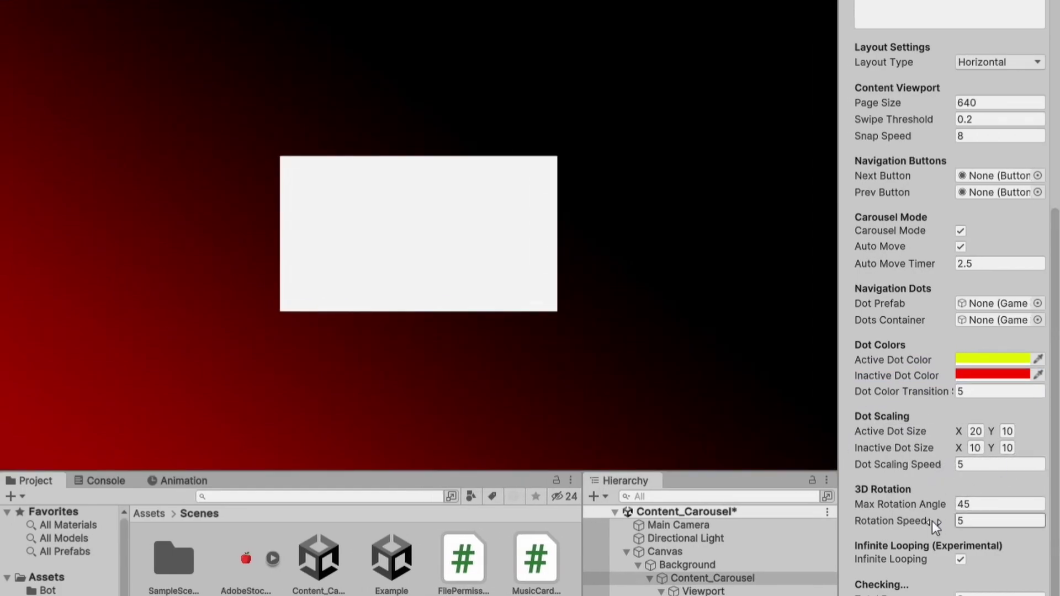
left_click(967, 504)
type("0")
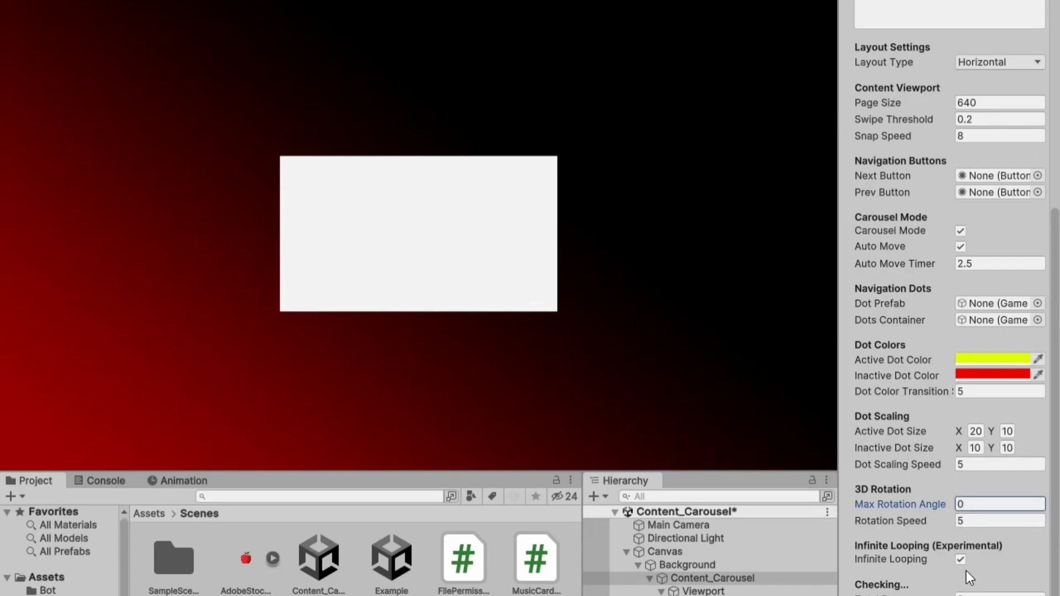
key("Tab")
type("0")
scroll(966, 541, "down", 3)
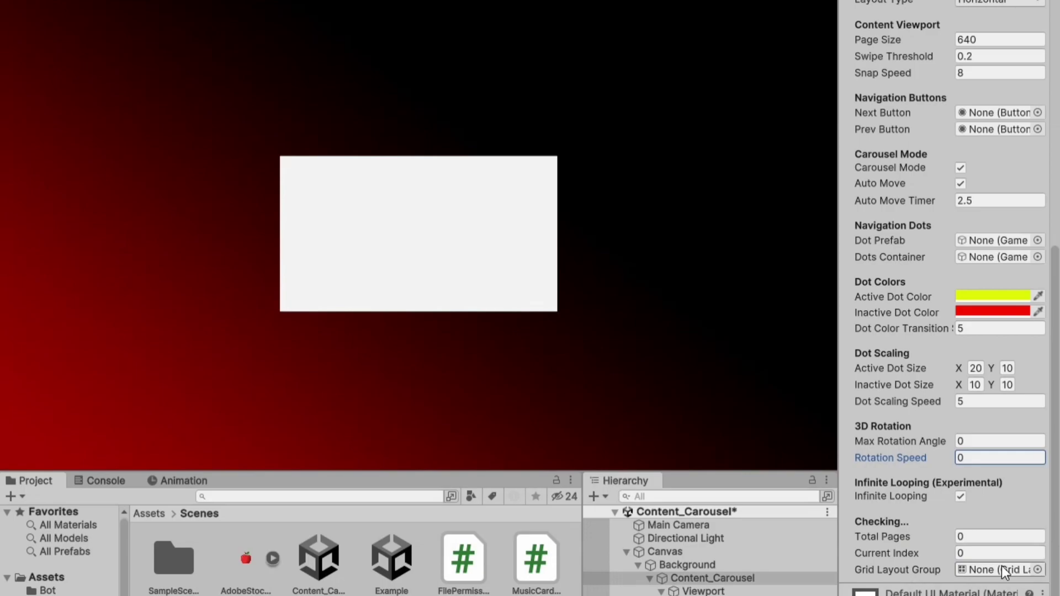
Step: Open the object picker for the carousel script's Grid Layout Group reference and save the scene
left_click(1039, 570)
left_click(1044, 423)
scroll(984, 491, "up", 7)
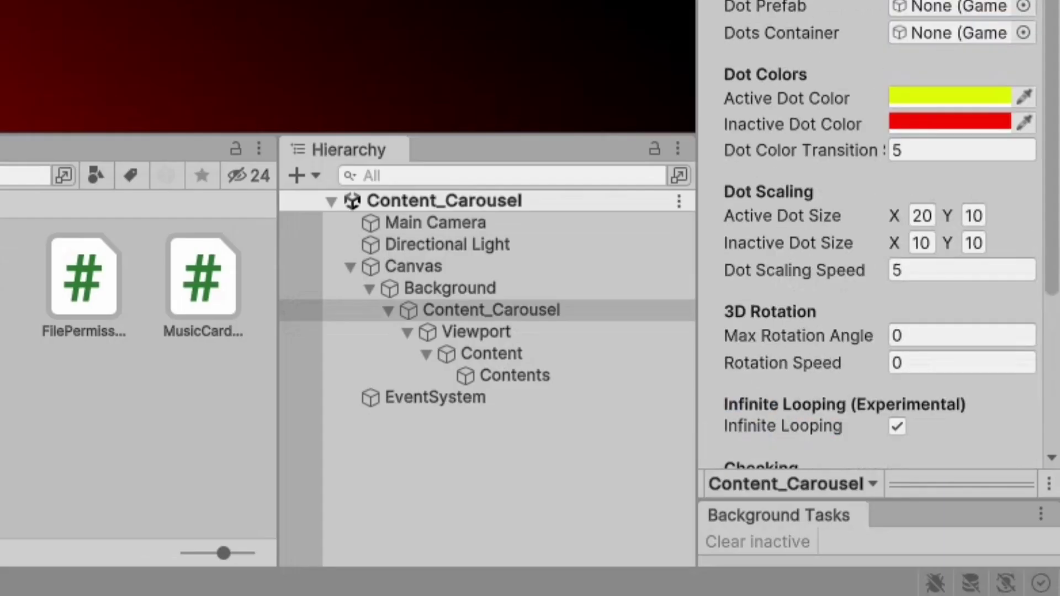
Step: Add a legacy Button named Pagination_Button_(Next) under Background and duplicate it as Pagination_Button_(Prev)
left_click(474, 293)
right_click(474, 293)
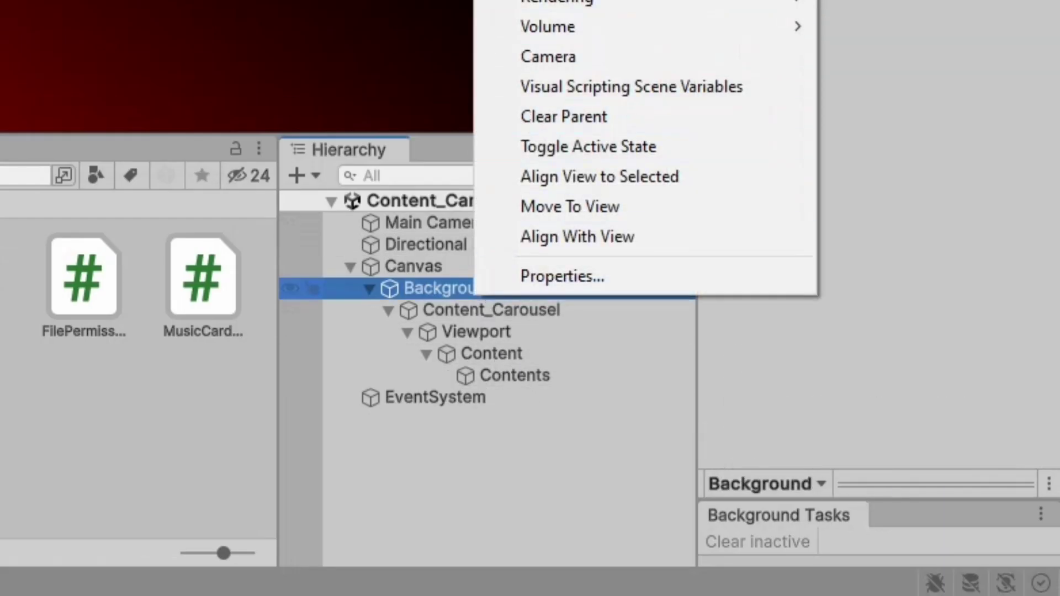
mouse_move(525, 2)
mouse_move(406, 304)
left_click(552, 324)
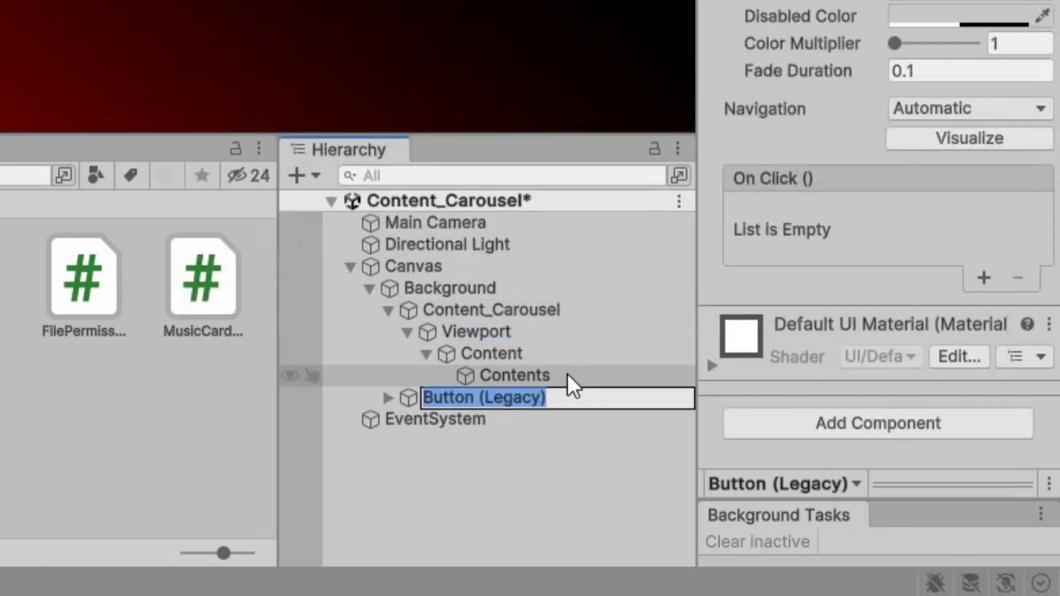
type("Pagination_Button")
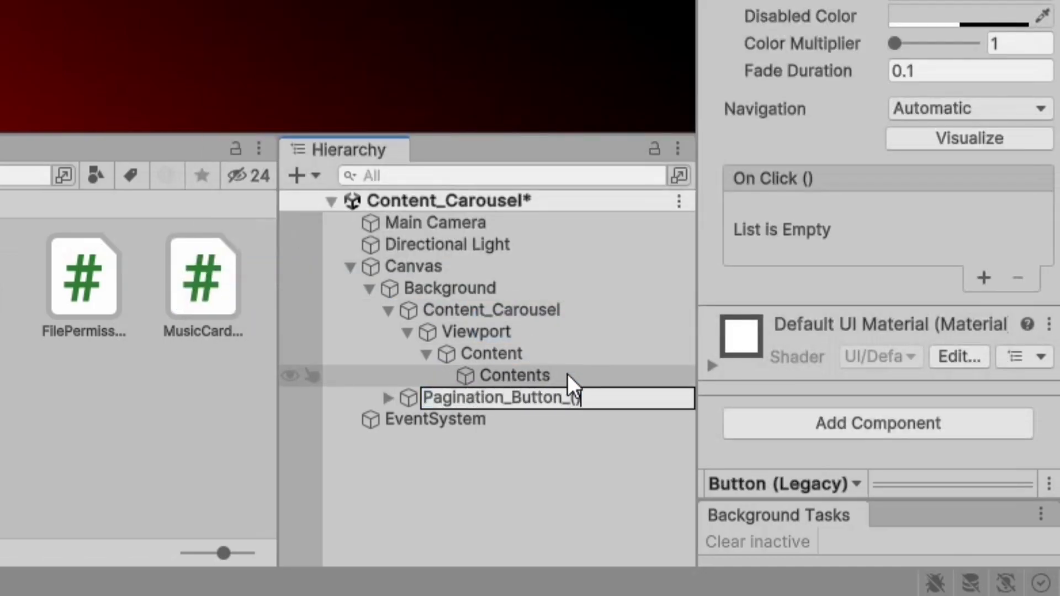
type("_(Next")
key("Return")
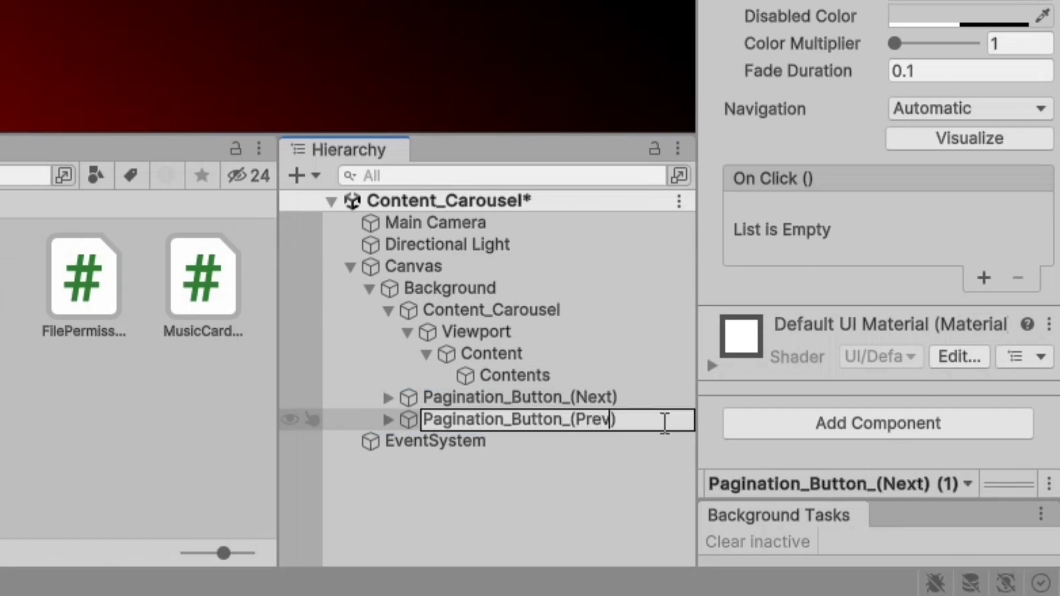
key("Return")
Step: Set the width and height of both pagination buttons to 80
left_click(561, 400, "shift")
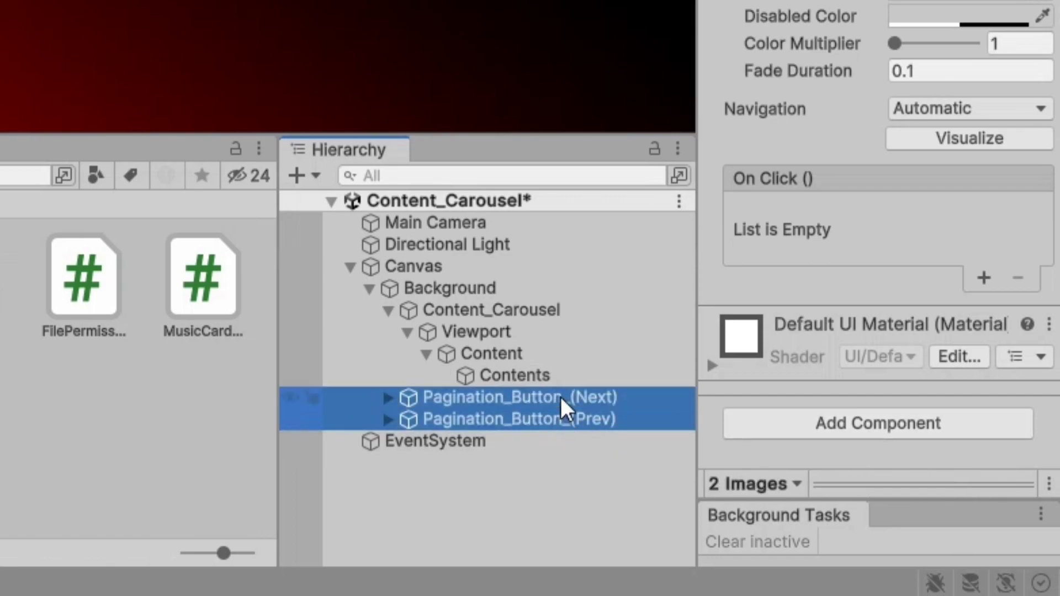
left_click(933, 104)
type("80")
left_click(964, 106)
type("80")
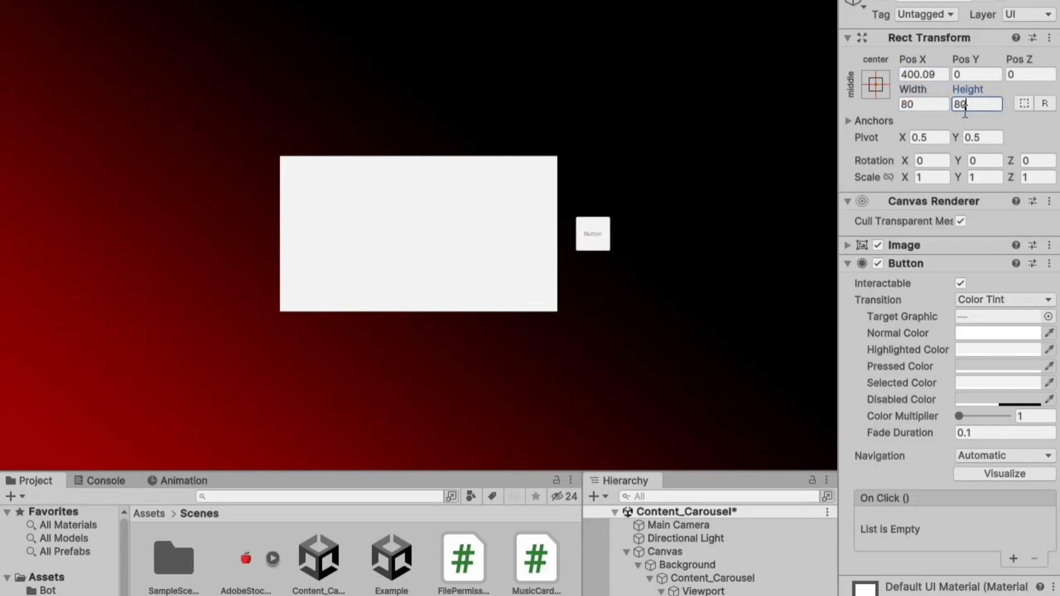
Step: Place the Next button at X 400 and the Prev button at X -400, and size both 60 by 60
left_click(930, 74)
type("-400")
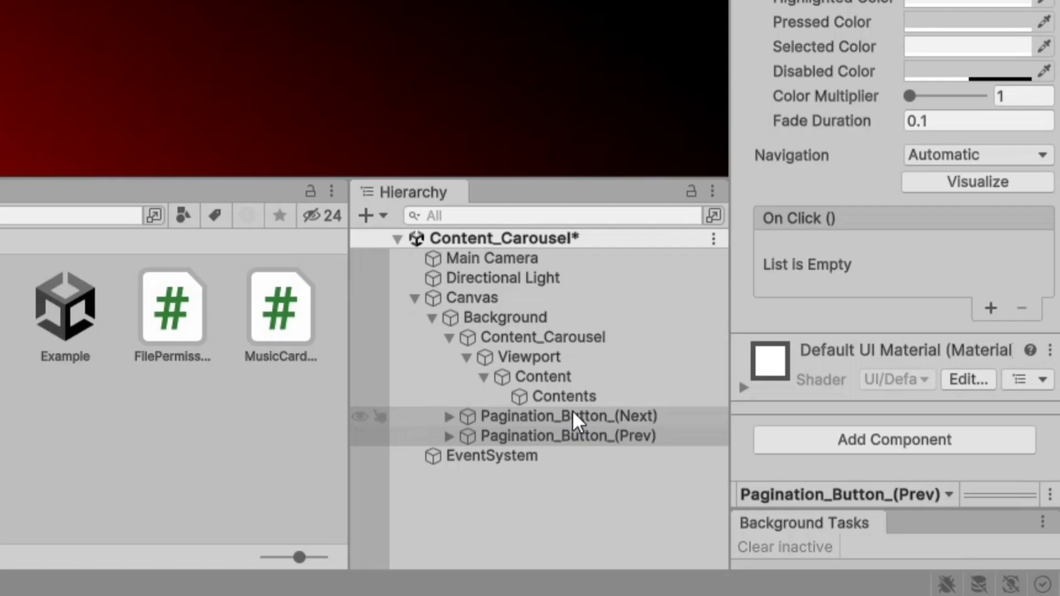
left_click(573, 416, "shift")
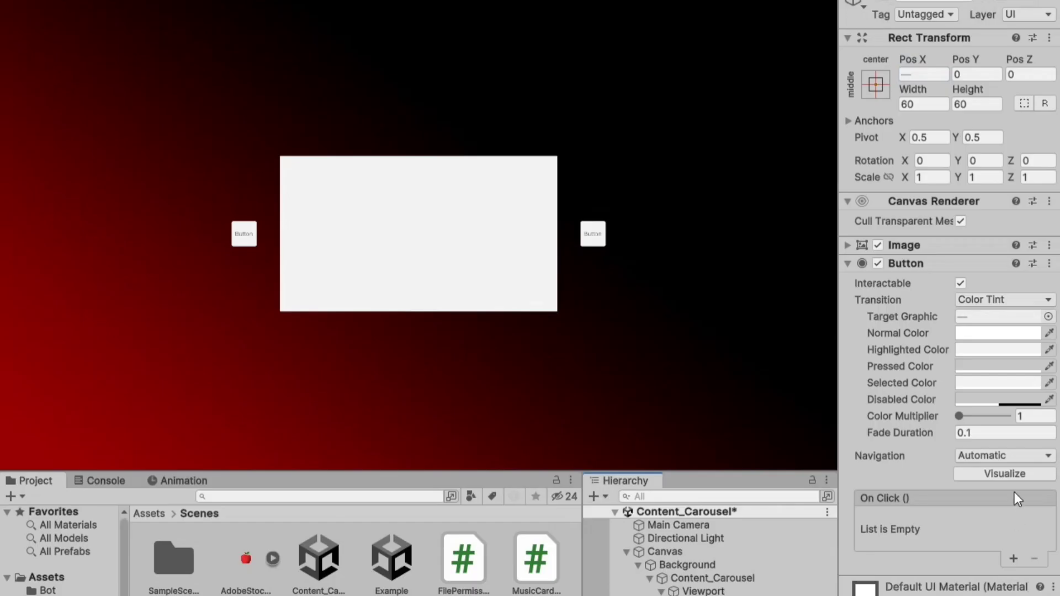
Step: Set the source image of both pagination buttons to the Triangle sprite
left_click(847, 263)
left_click(849, 246)
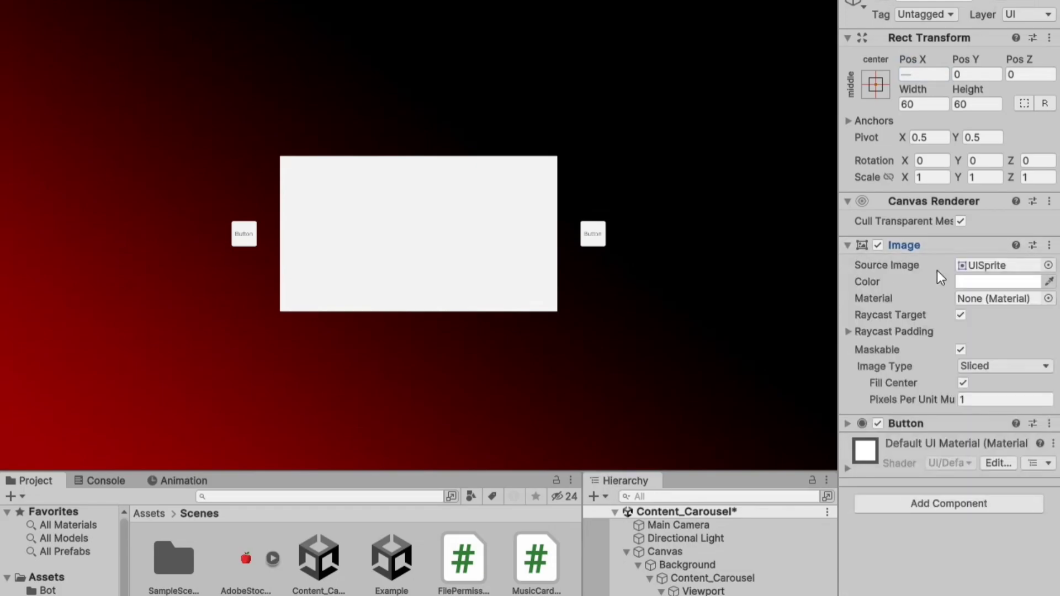
left_click(1048, 265)
type("trian")
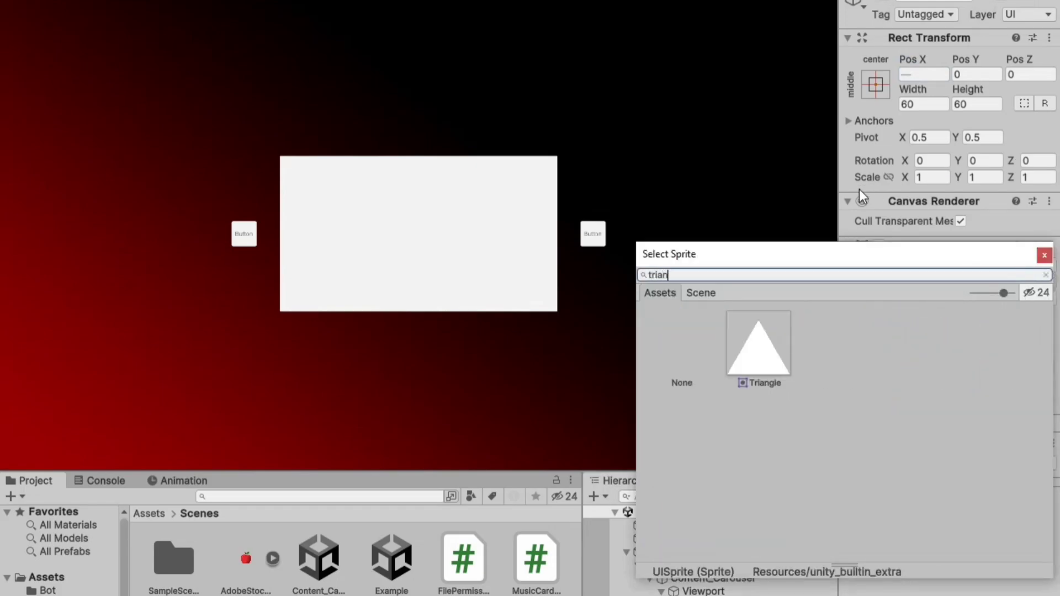
left_click(767, 355)
left_click(1044, 255)
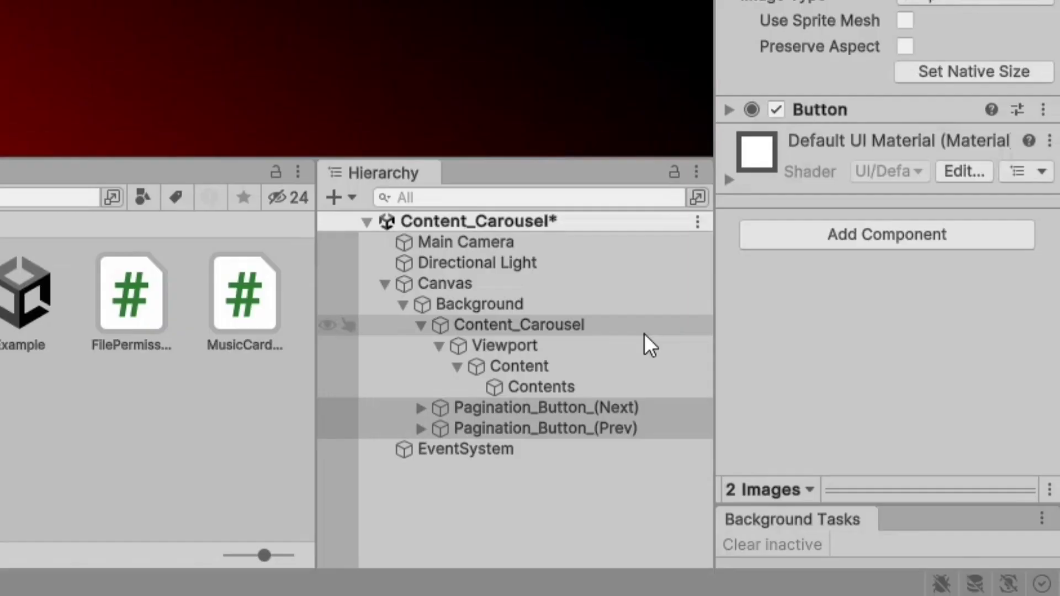
Step: Delete the text children of both pagination buttons
left_click(421, 429)
left_click(421, 429)
left_click(420, 408)
left_click(488, 428)
left_click(522, 467, "ctrl")
key("Delete")
Step: Set the Z rotation of Pagination_Button_(Next) to -90
left_click(544, 408)
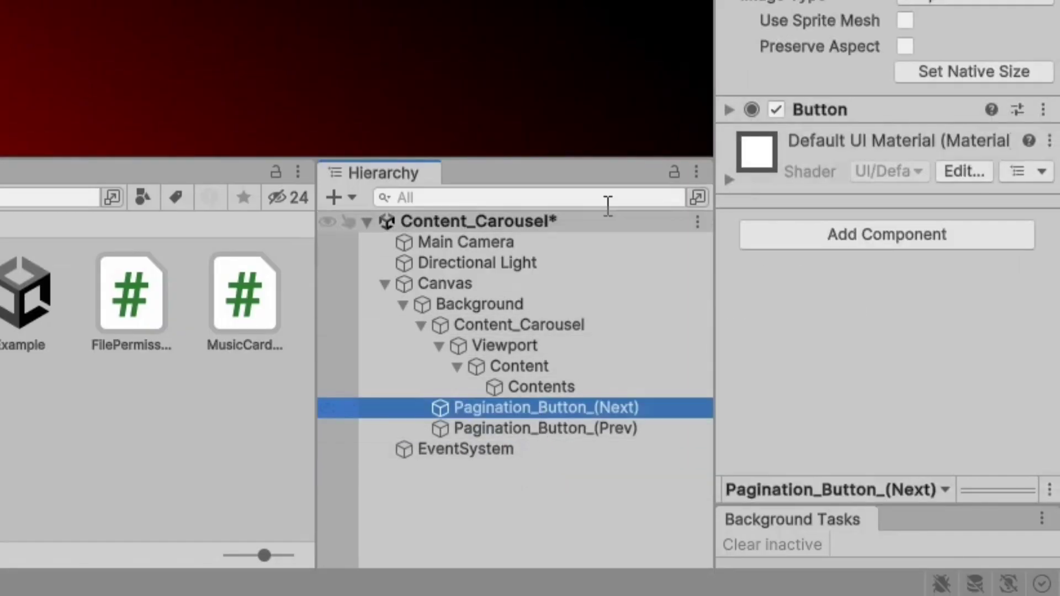
left_click(1033, 164)
type("-90")
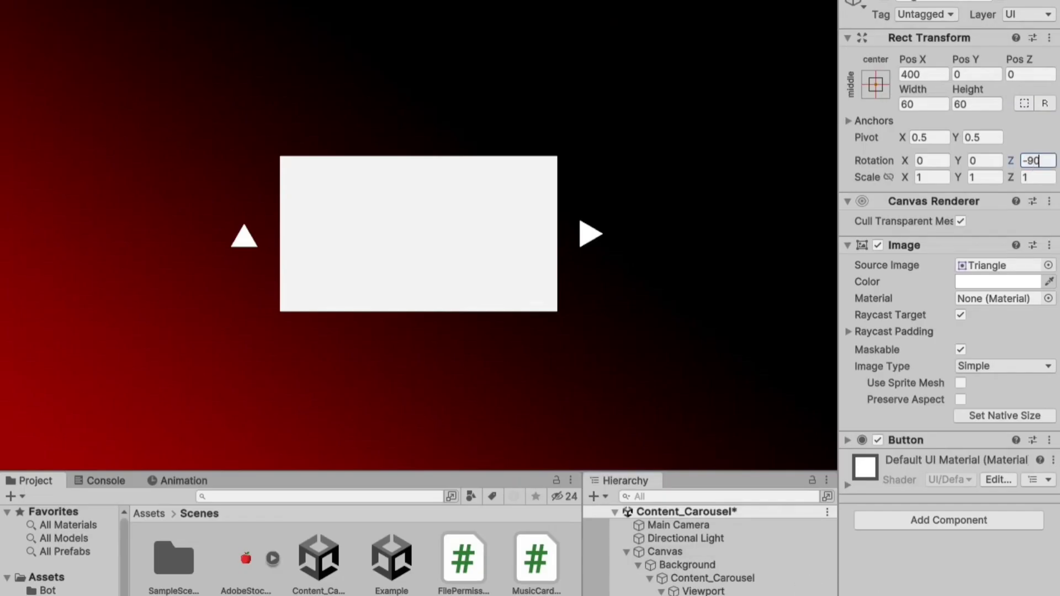
Step: Set the Z rotation of Pagination_Button_(Prev) to 90
left_click(450, 396)
left_click(1034, 161)
type("90")
Step: Set the Button component's Normal Color to bright red for both pagination buttons
left_click(846, 440)
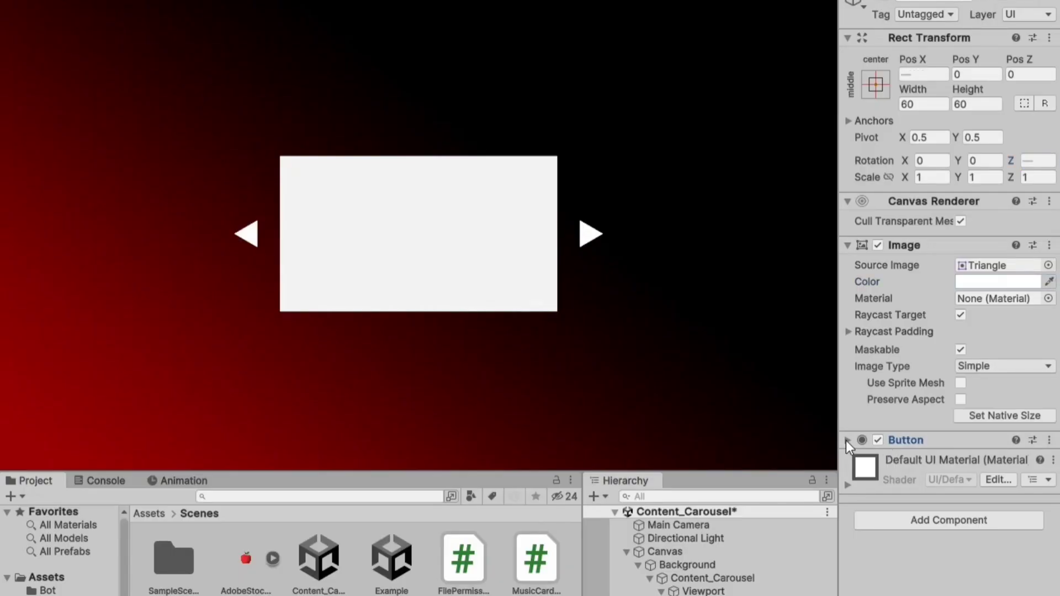
left_click(848, 440)
left_click(853, 246)
left_click(992, 330)
left_click_drag(974, 426, 1035, 353)
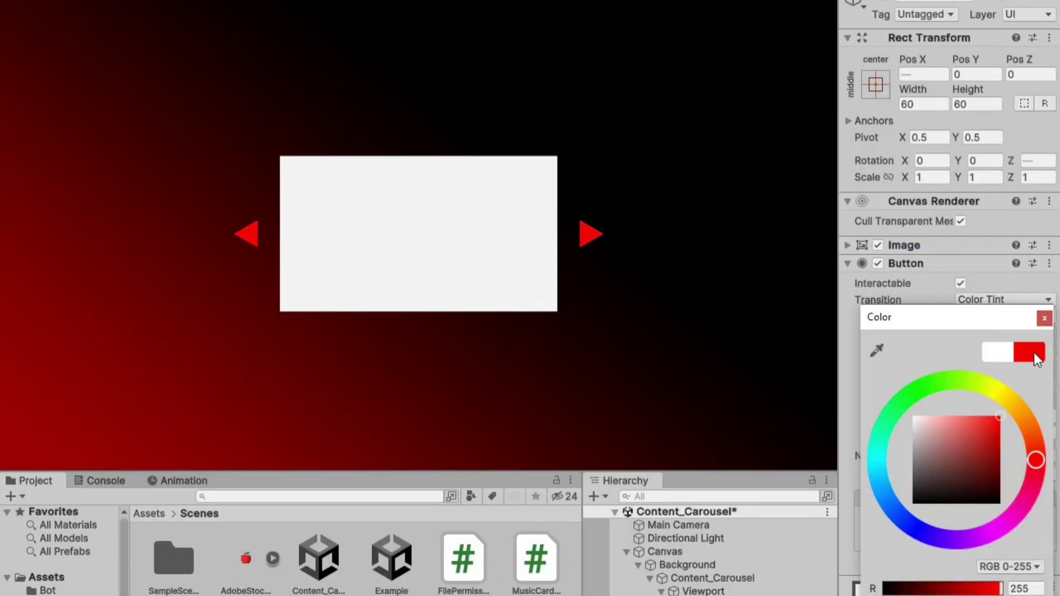
left_click(1043, 319)
Step: Set the Highlighted and Pressed colors of both pagination buttons to yellow-green DEFF00
left_click(993, 350)
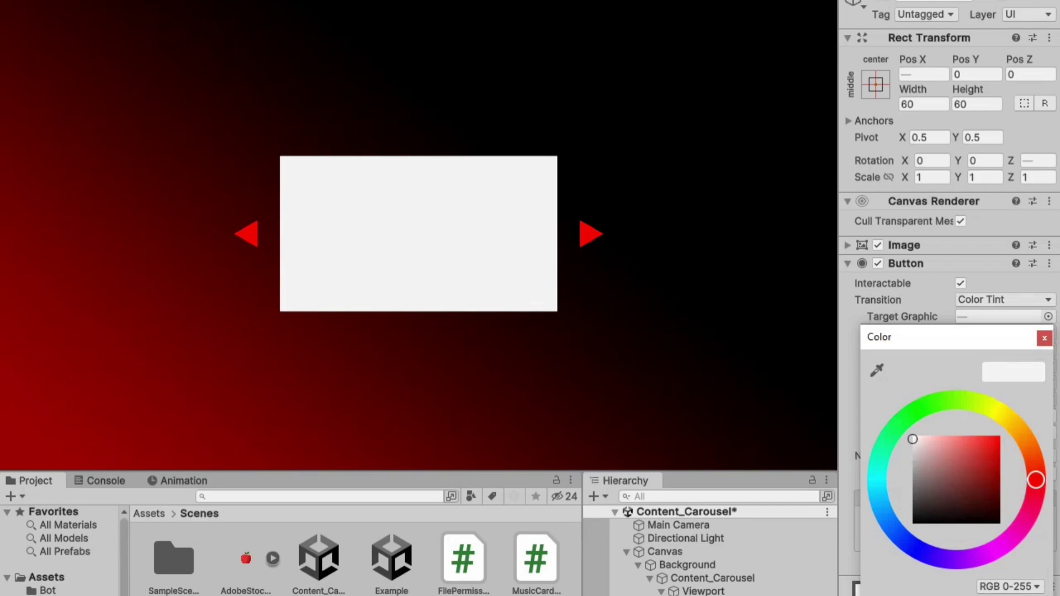
type("DEFF00")
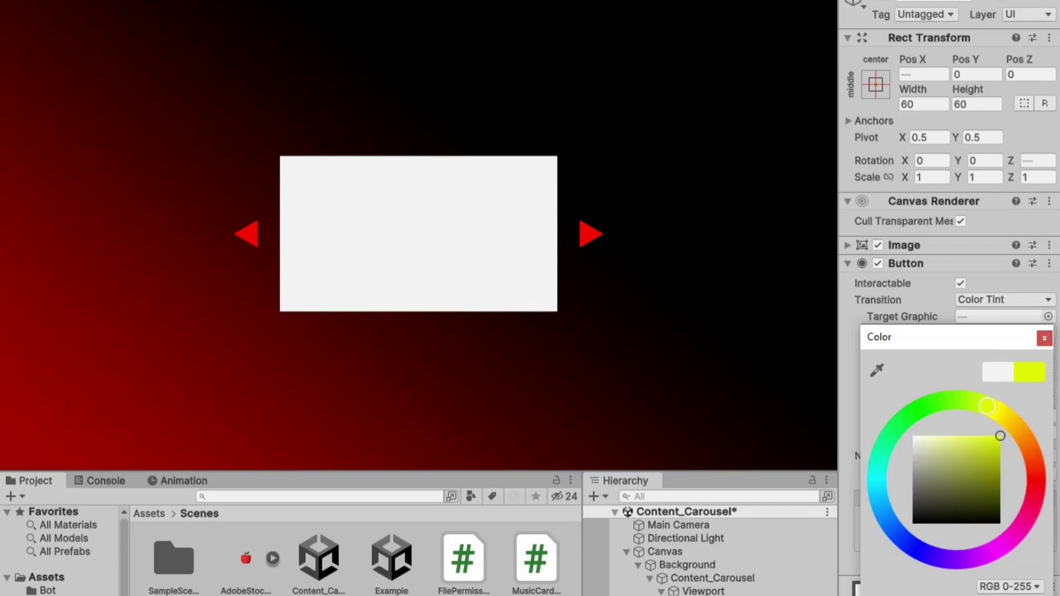
left_click(1045, 340)
Step: Set the Selected Color of both pagination buttons to red and the Disabled Color to semi-transparent dark red
left_click(1003, 400)
left_click(1000, 482)
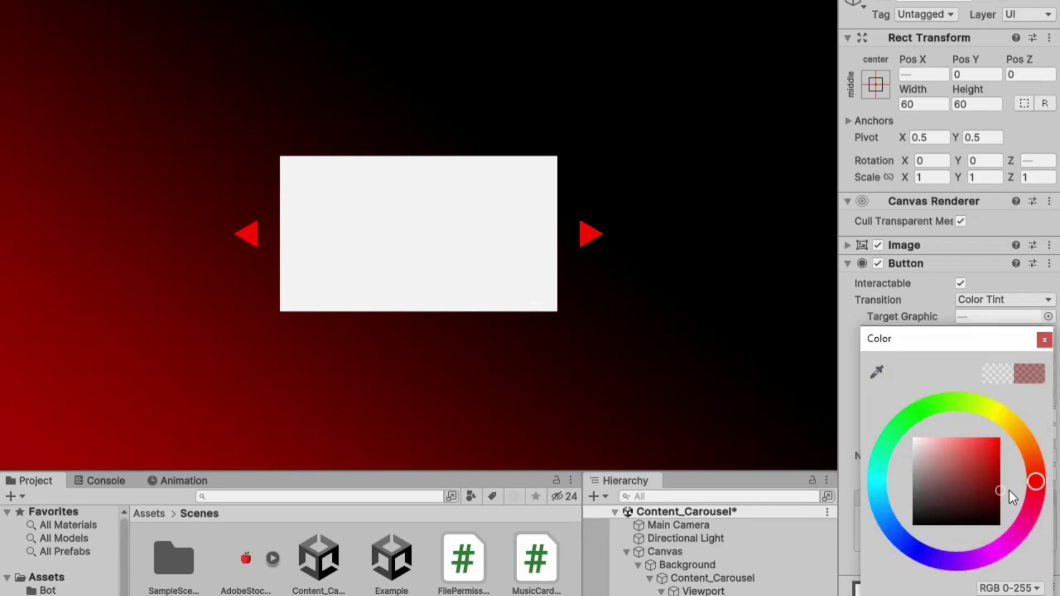
left_click(1045, 340)
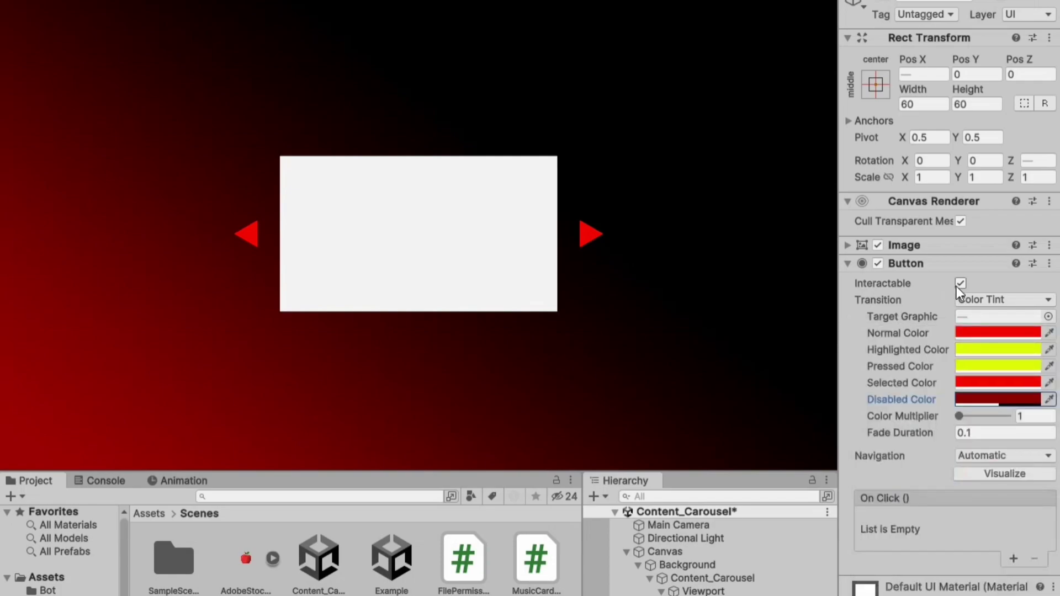
Step: Switch Interactable off and on again to check the buttons' disabled look, and save the scene
left_click(961, 283)
left_click(961, 283)
key("ctrl+s")
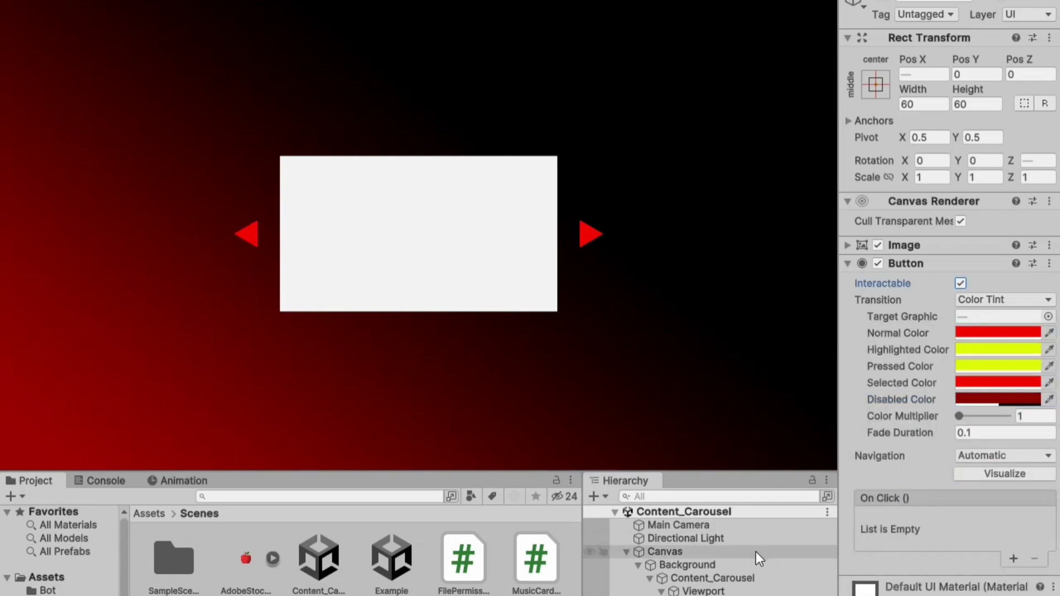
Step: Assign the two pagination buttons as Next Button and Prev Button in Content_Carousel's UI Content Carousel script
left_click(733, 579)
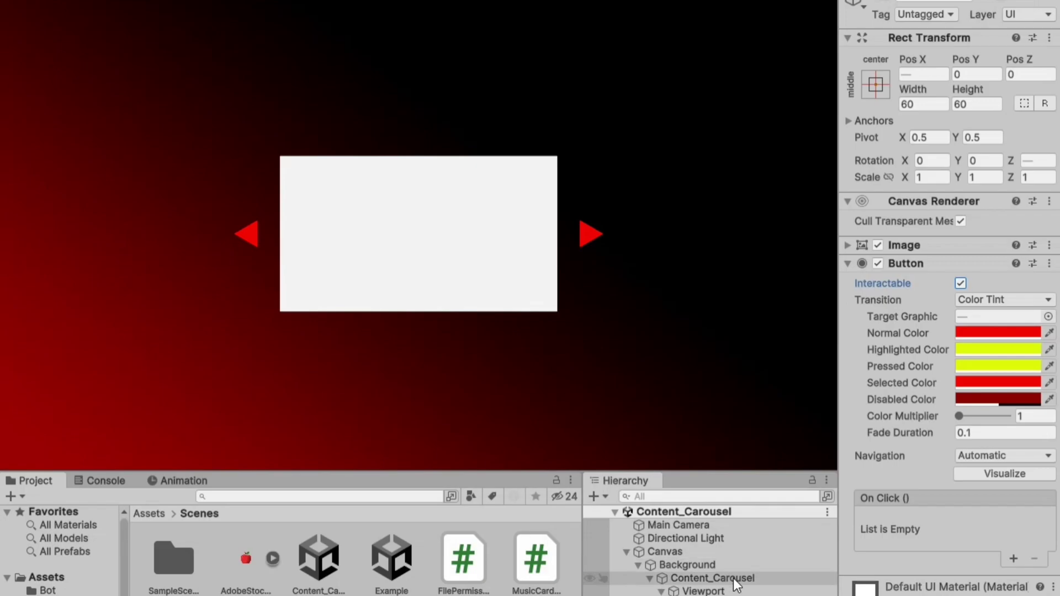
scroll(975, 384, "down", 5)
left_click_drag(713, 579, 959, 323)
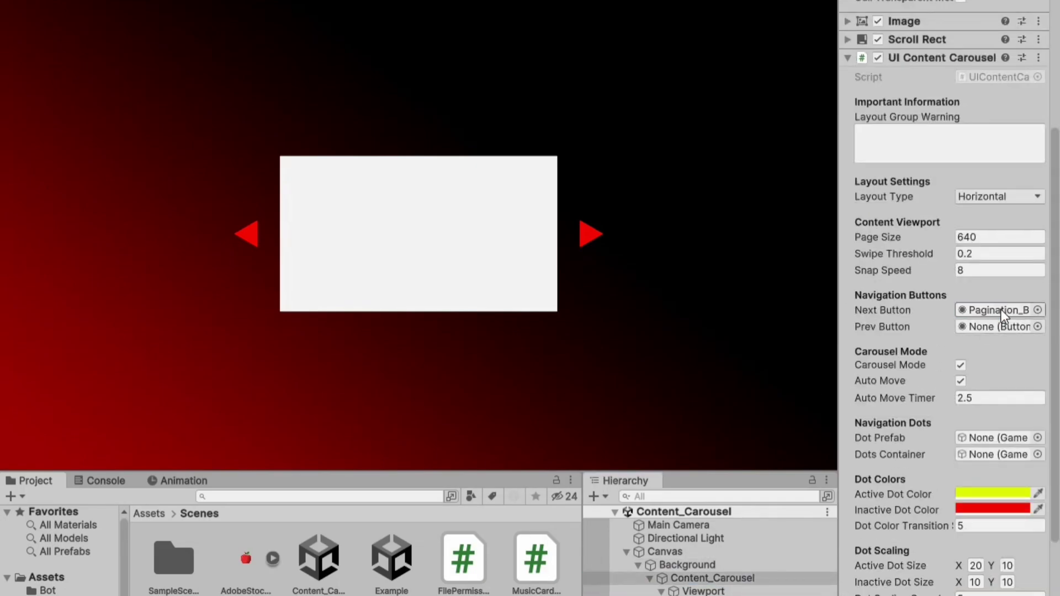
left_click_drag(1004, 314, 1017, 329)
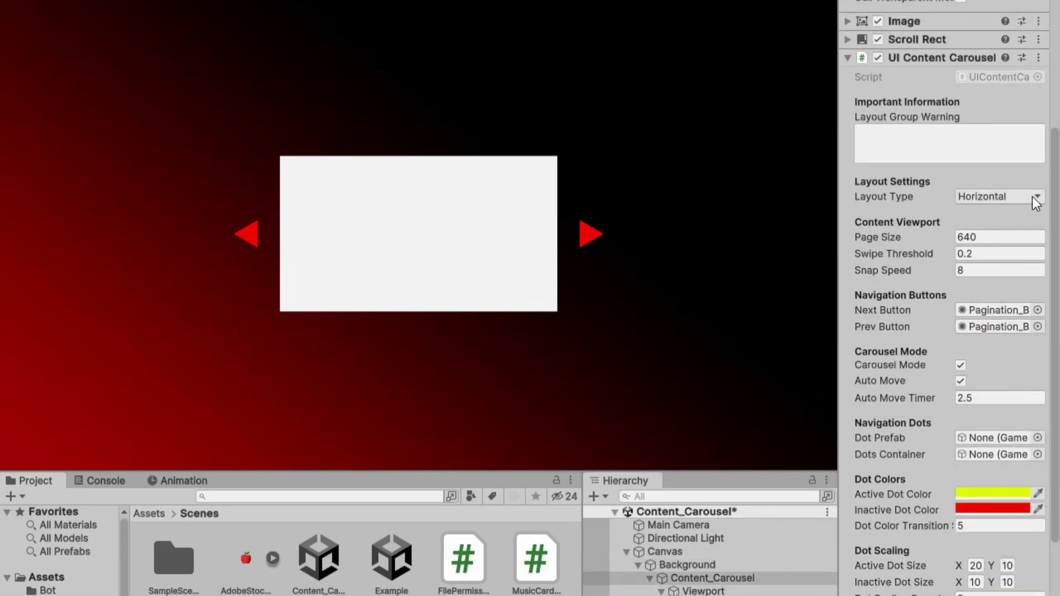
Step: Create an empty child object named Dot_Container under Content_Carousel
scroll(1018, 343, "down", 3)
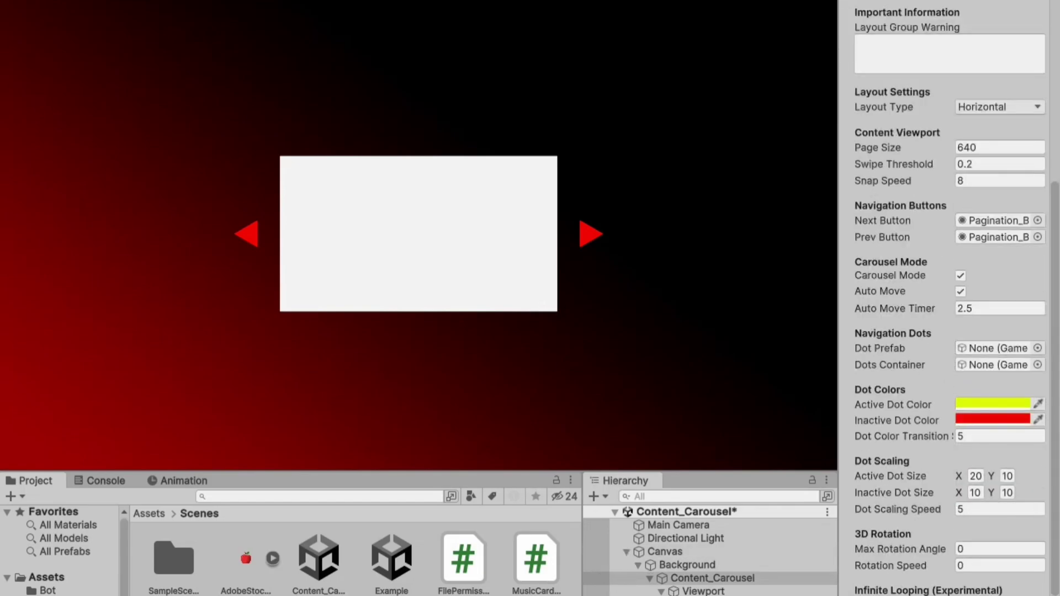
left_click(650, 578)
right_click(484, 290)
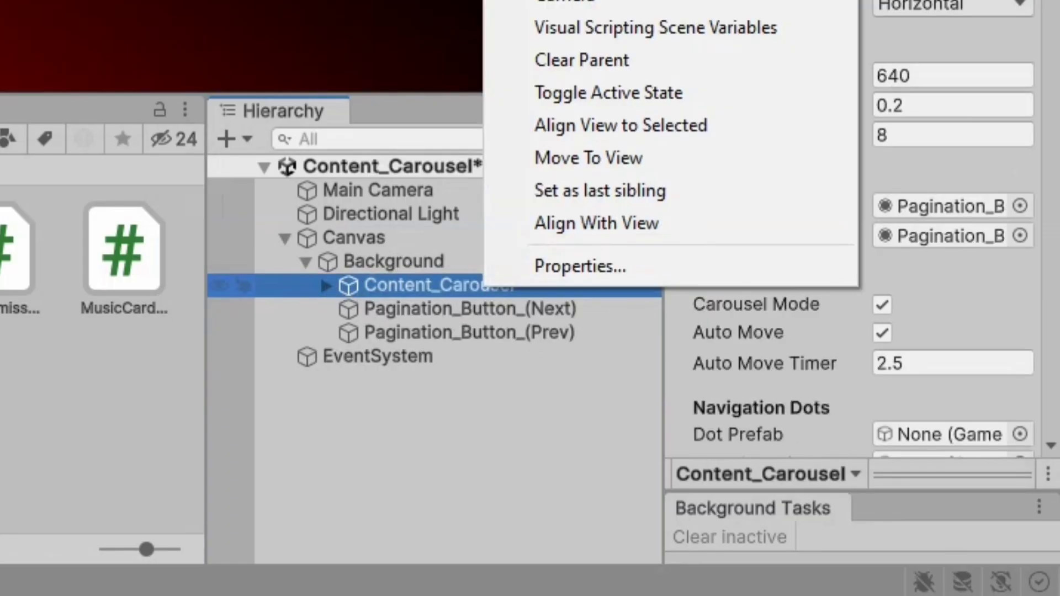
left_click(764, 3)
type("Dot_")
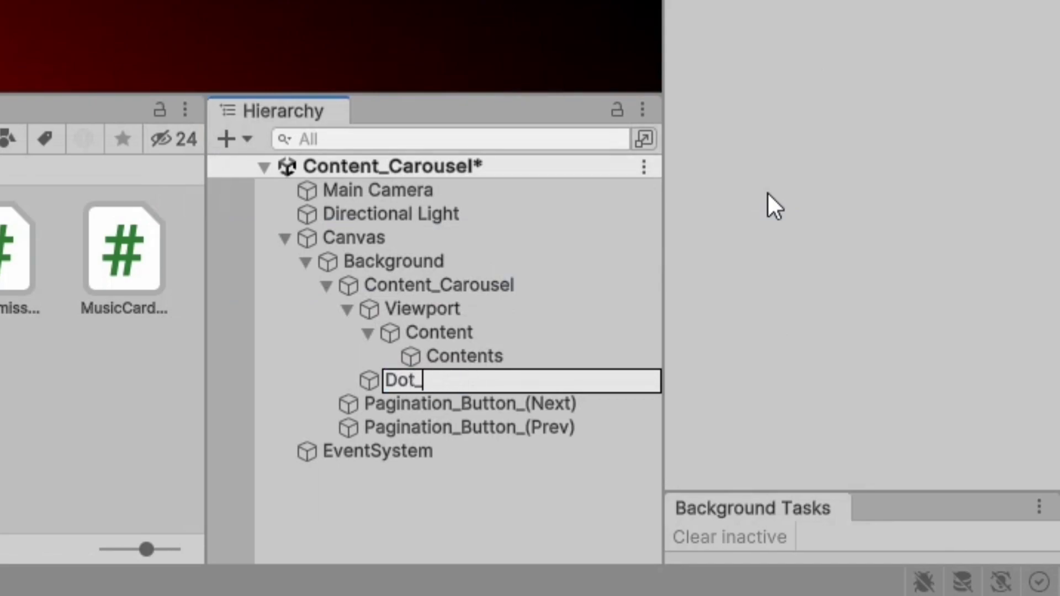
type("Container")
key("Return")
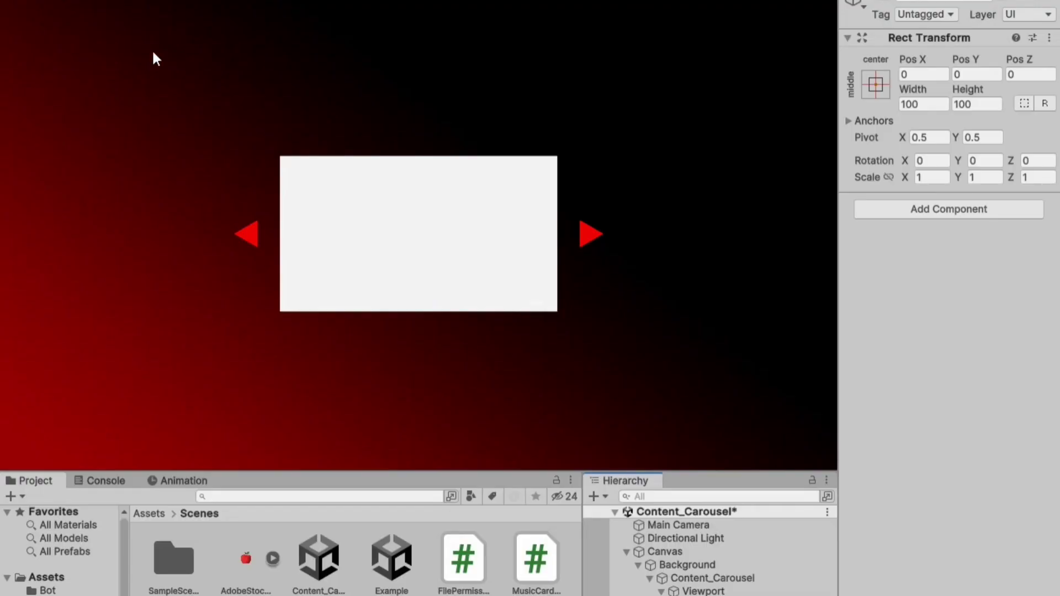
Step: Place Dot_Container directly below the white content area, 640 wide and about 73 high, and save the scene
key("ctrl+1")
scroll(554, 241, "up", 5)
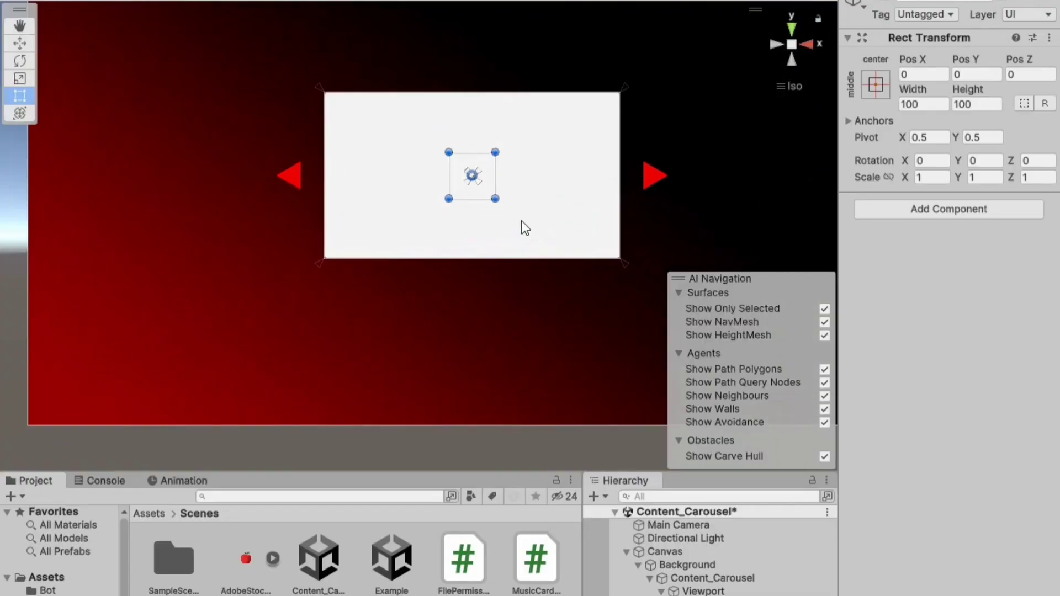
left_click_drag(499, 151, 502, 291)
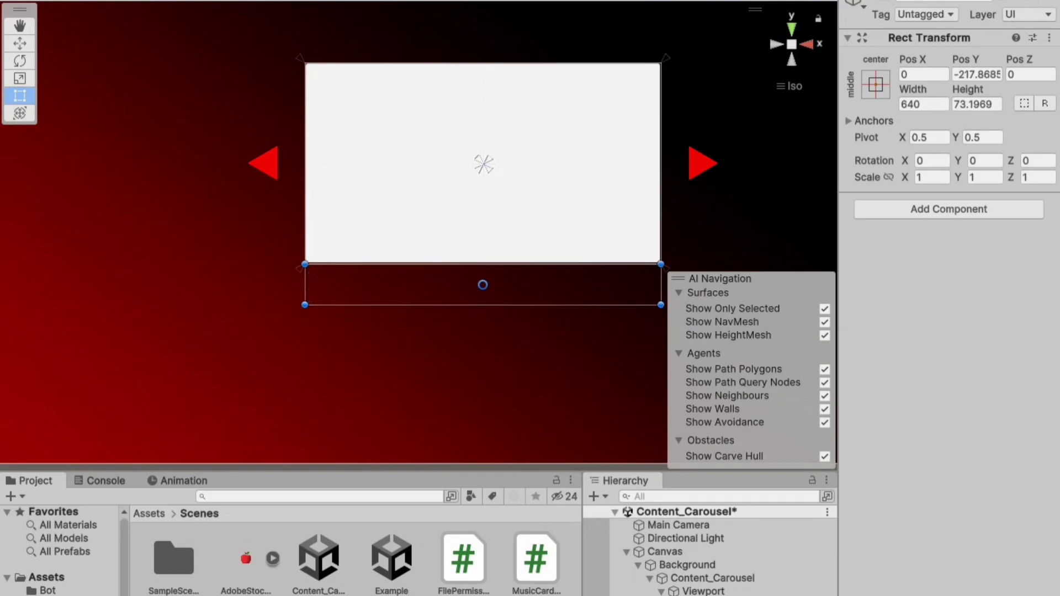
key("ctrl+p")
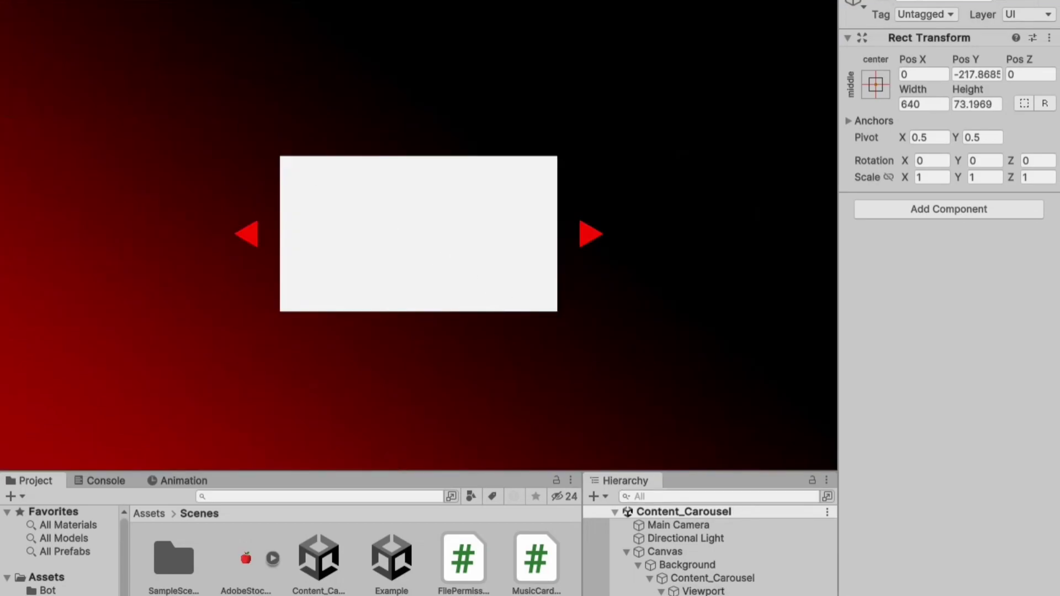
Step: Add a Horizontal Layout Group component to Dot_Container
left_click(946, 217)
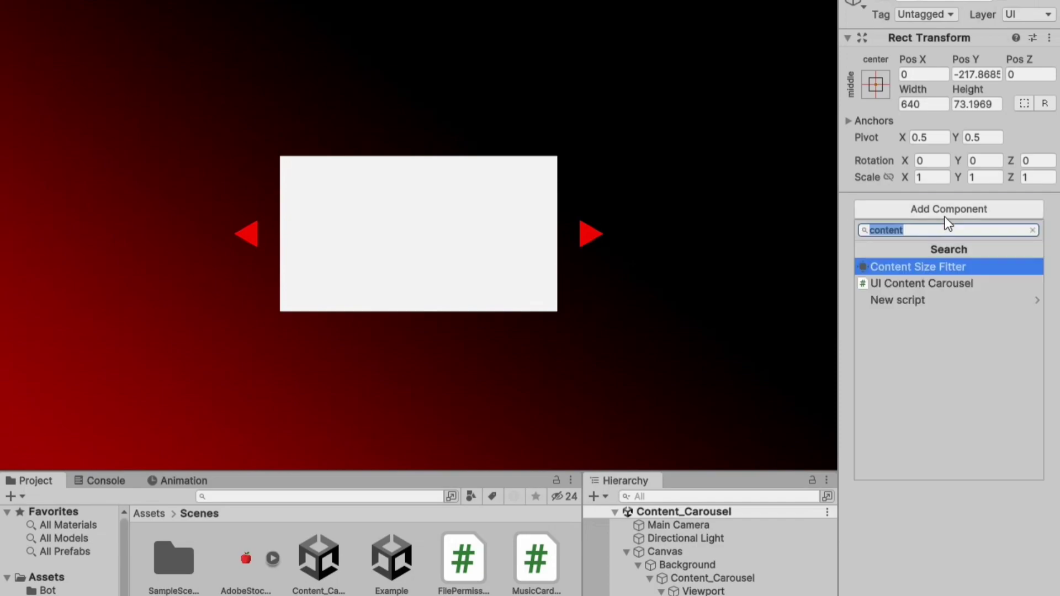
type("horizno")
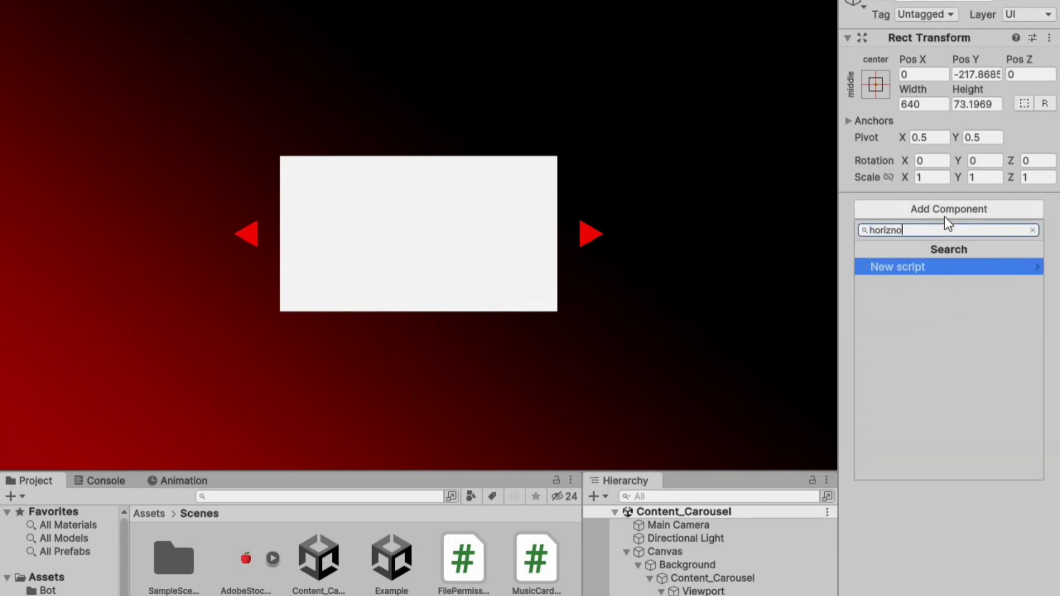
key("BackSpace")
key("BackSpace")
left_click(939, 264)
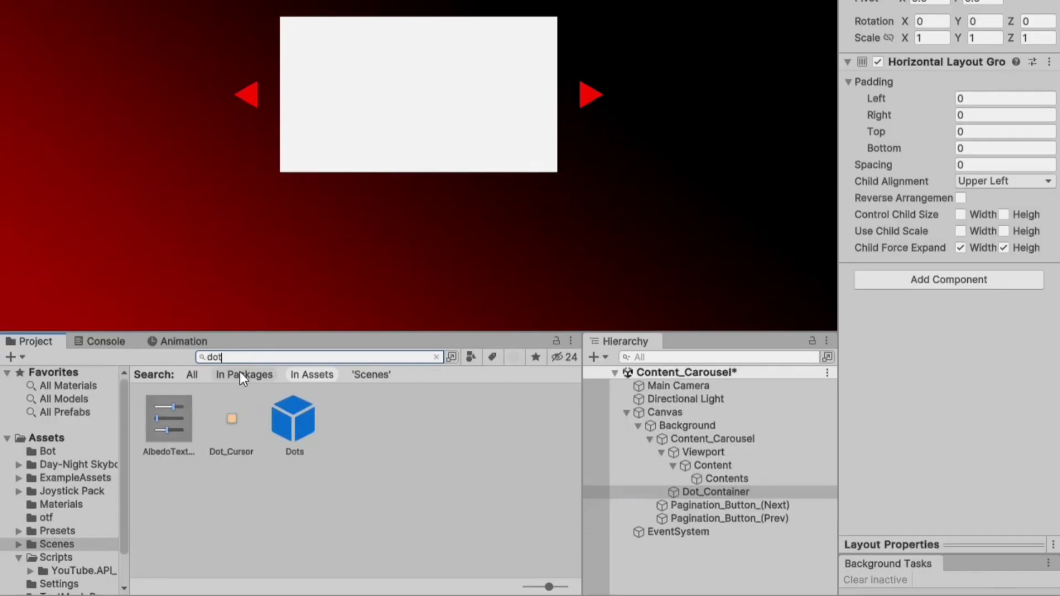
Step: Add the Dots prefab as a child of Dot_Container and duplicate it twice to preview the layout
left_click_drag(293, 420, 734, 492)
key("ctrl+d")
key("ctrl+d")
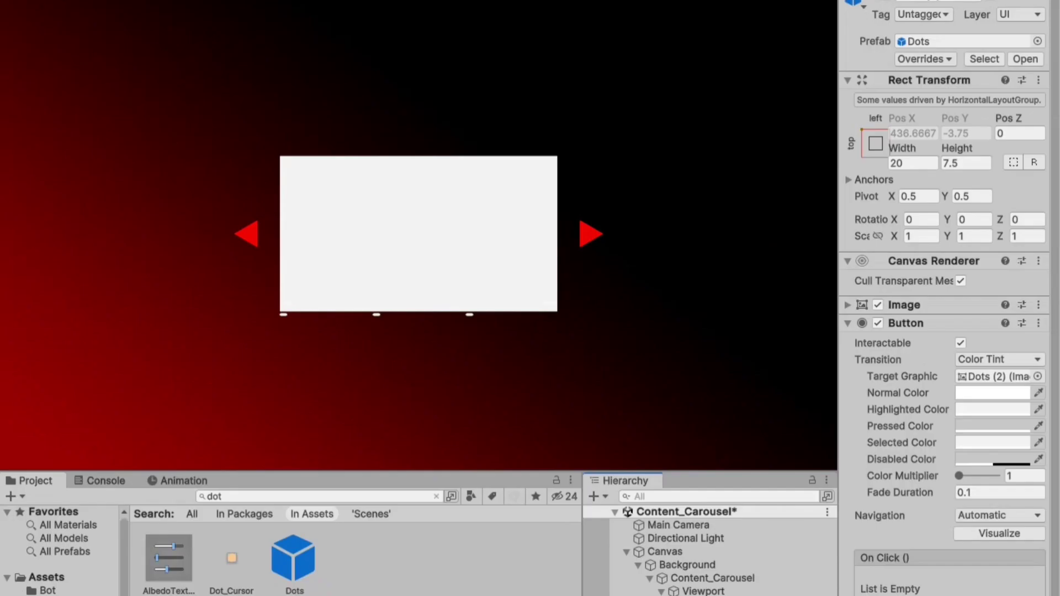
Step: Set Dot_Container's layout group to Middle Center child alignment with a spacing of -500
left_click(685, 492)
left_click(994, 320)
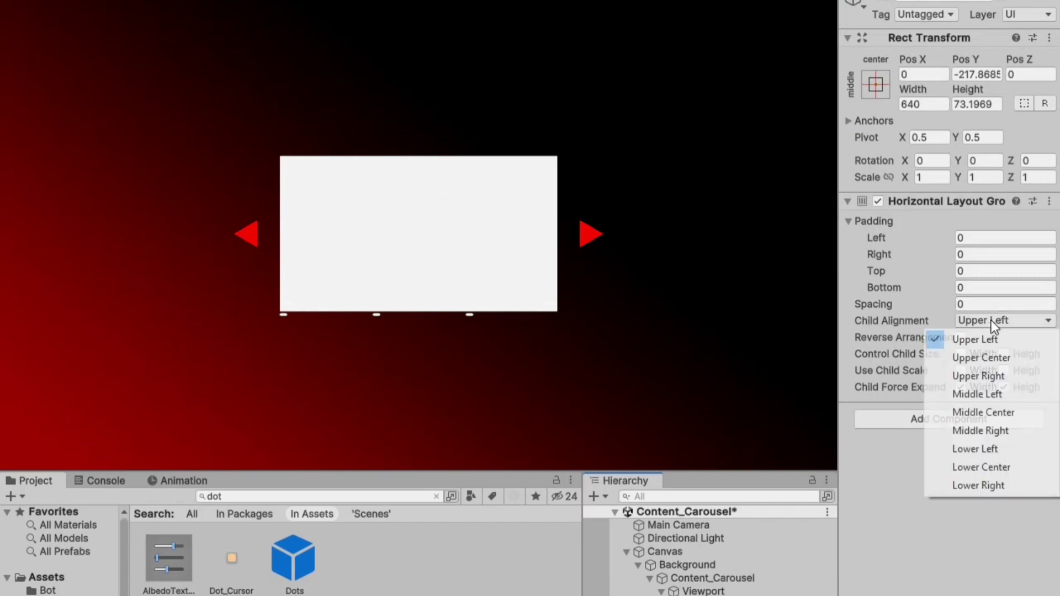
left_click(999, 418)
left_click(982, 303)
type("-500")
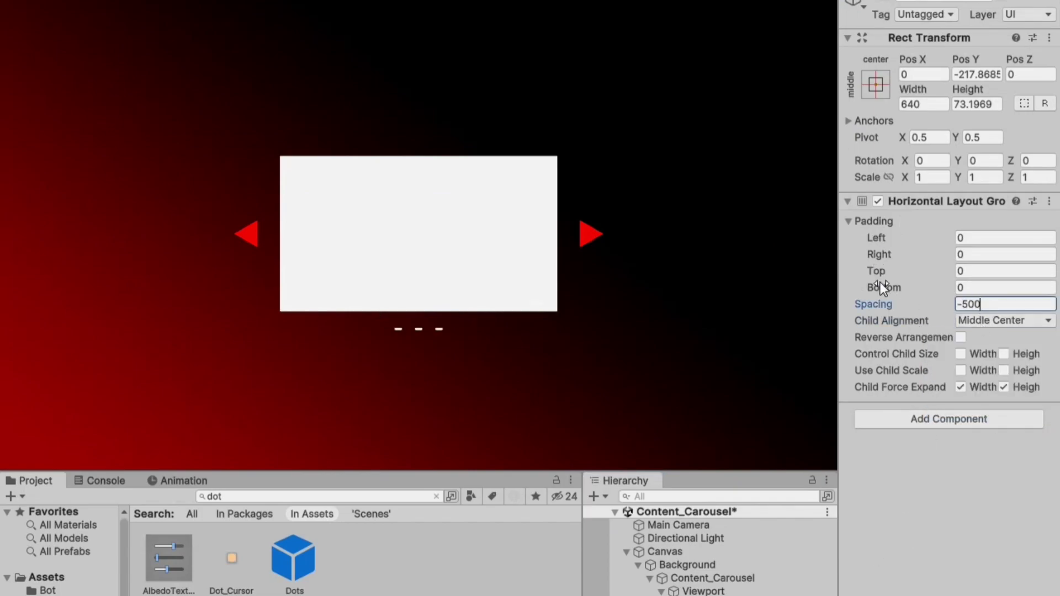
left_click_drag(884, 286, 906, 290)
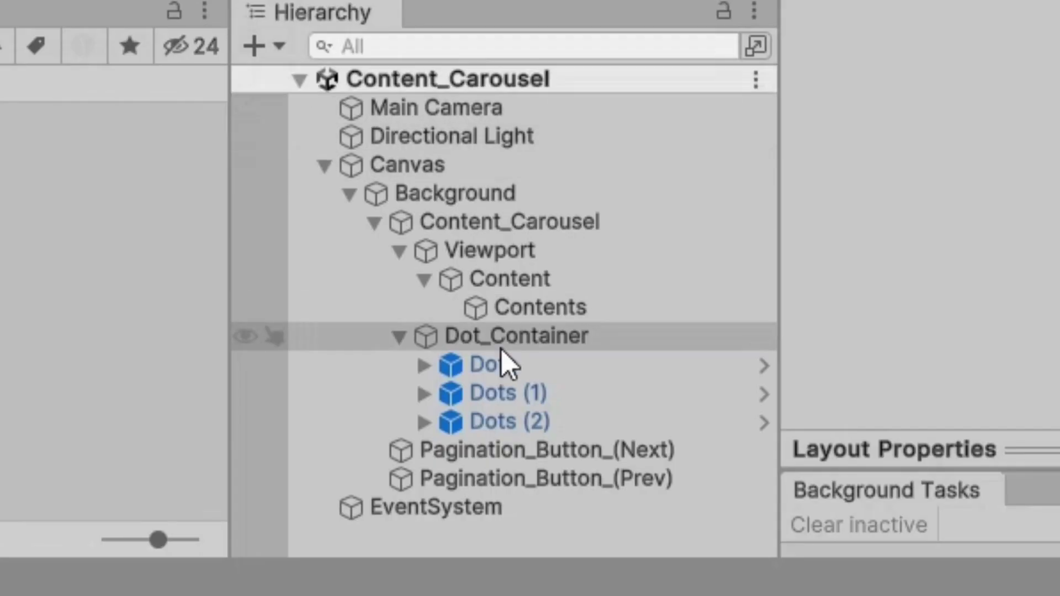
Step: Delete the three Dots objects from Dot_Container
left_click(522, 373)
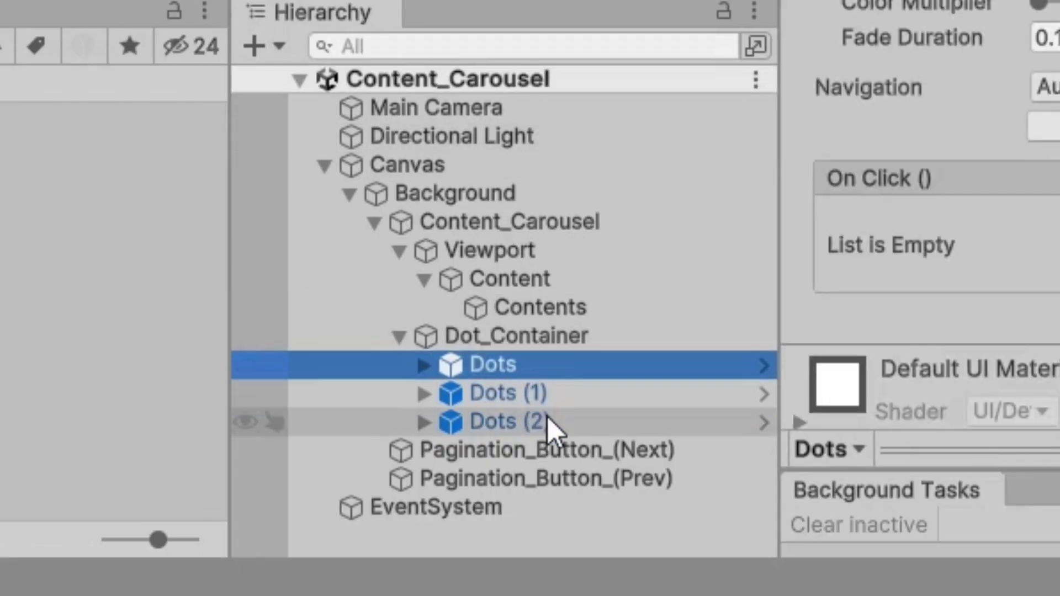
left_click(548, 417, "shift")
key("Delete")
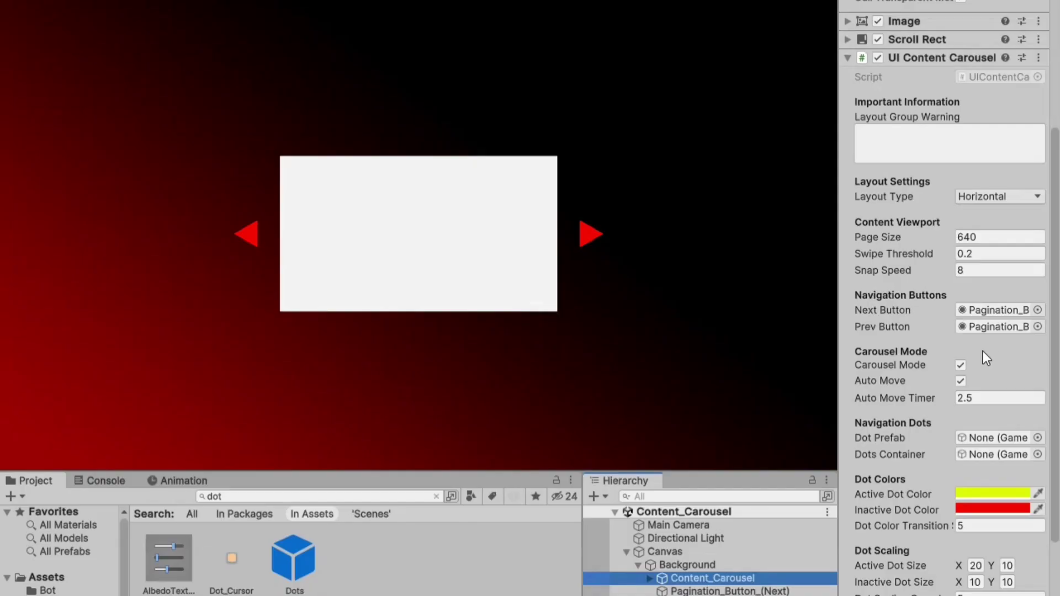
Step: Assign the Dots prefab as Content_Carousel's Dot Prefab and open the prefab to inspect it
scroll(983, 345, "down", 3)
left_click_drag(293, 558, 988, 349)
left_click(284, 571)
double_click(284, 571)
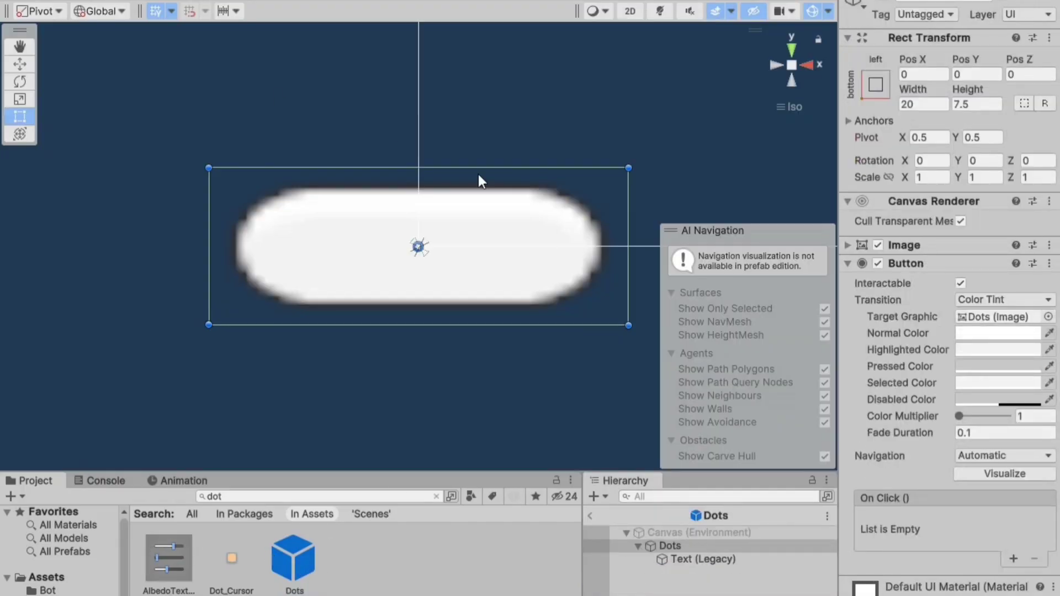
scroll(409, 326, "down", 2)
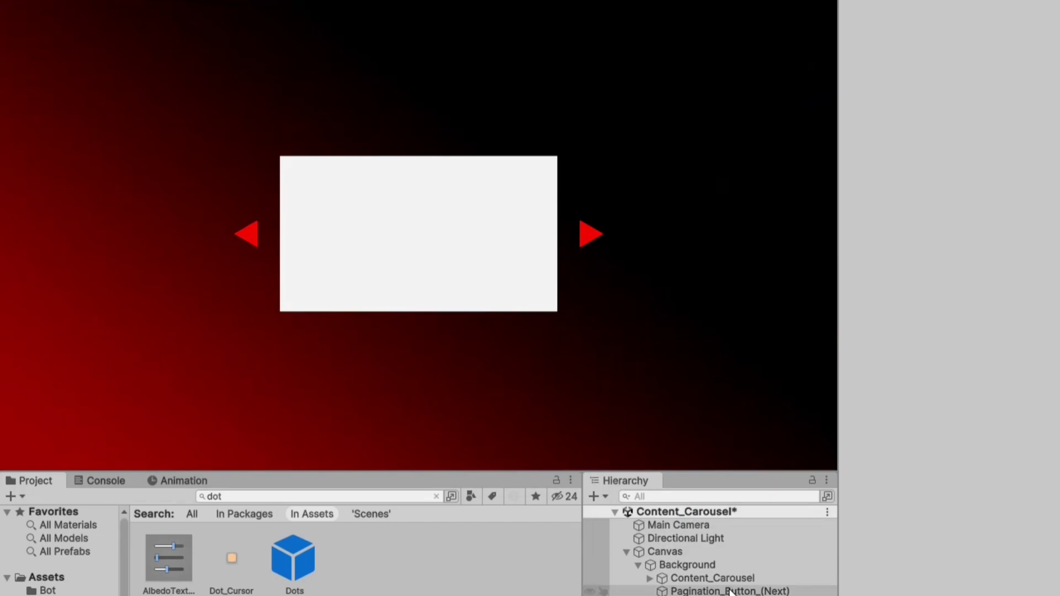
Step: Assign Dot_Container as the Dots Container in Content_Carousel's UI Content Carousel script
left_click(712, 578)
scroll(967, 349, "down", 8)
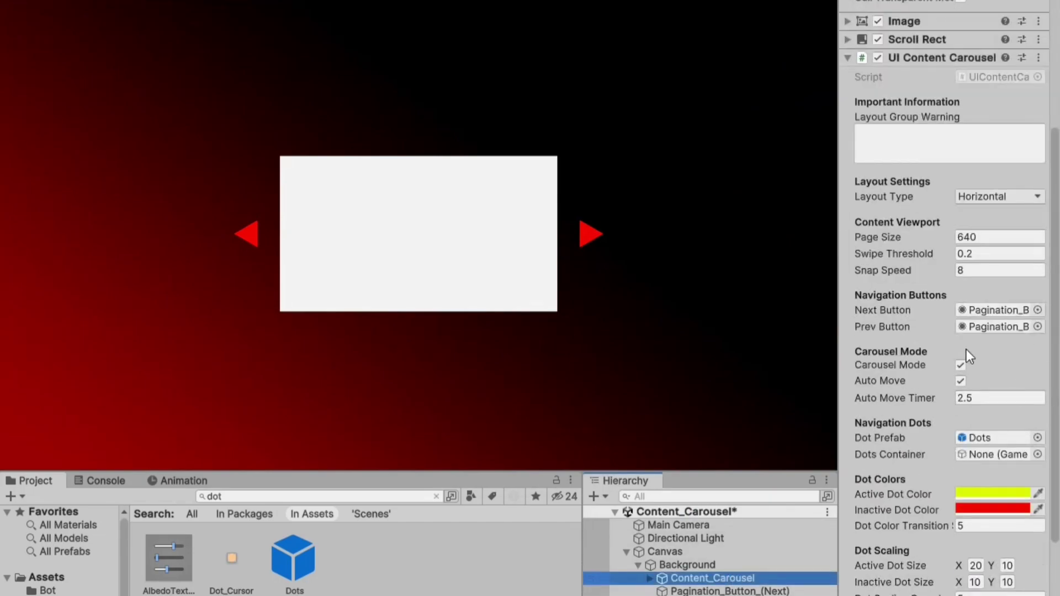
left_click(1038, 320)
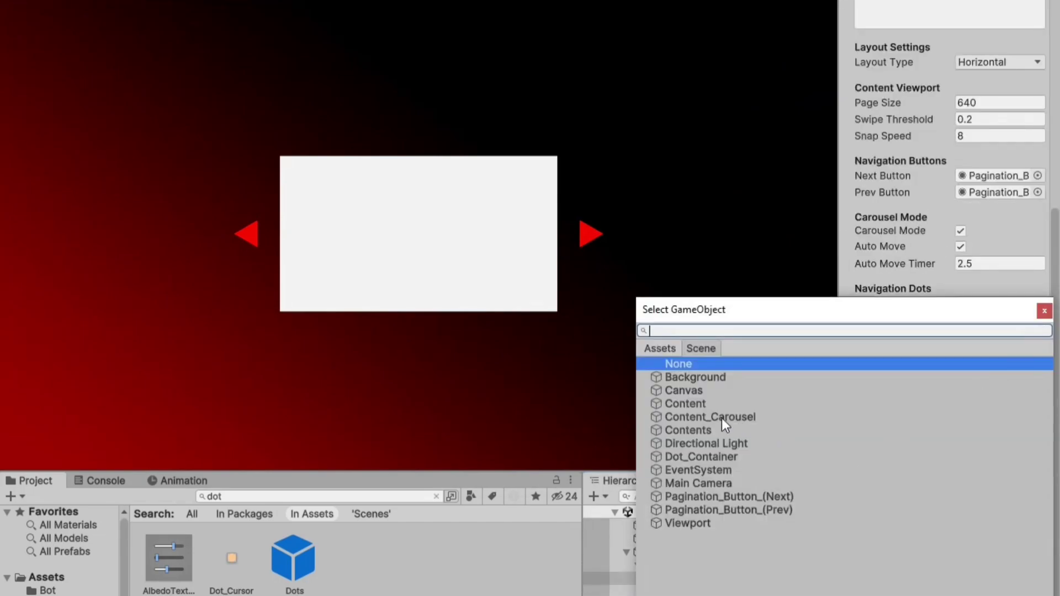
double_click(714, 459)
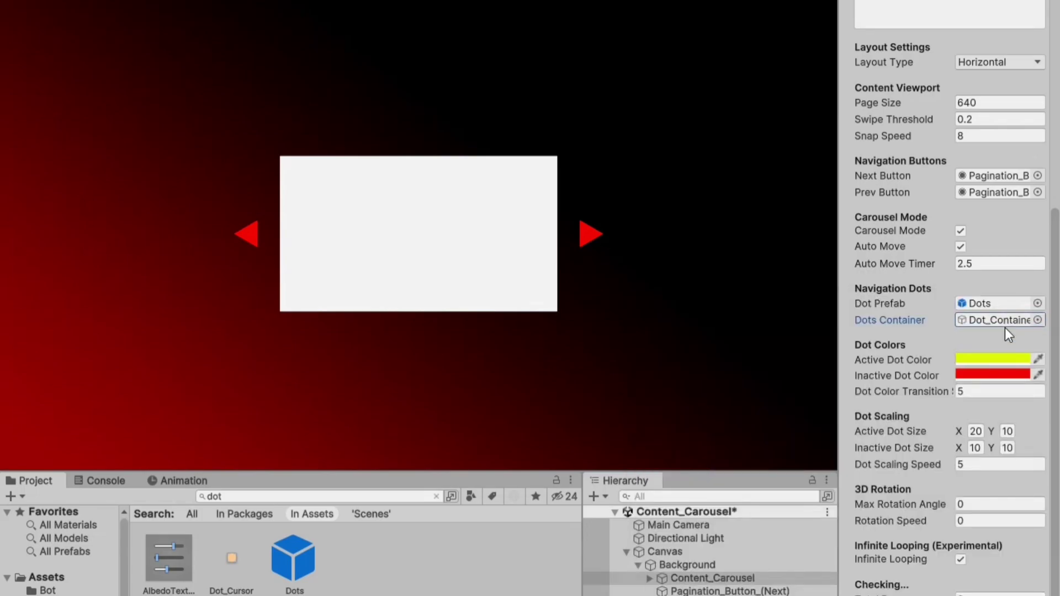
Step: Set pictures from the Themes folder as source images of Contents and its copies Contents (1) to (3), and save the scene
left_click(403, 343)
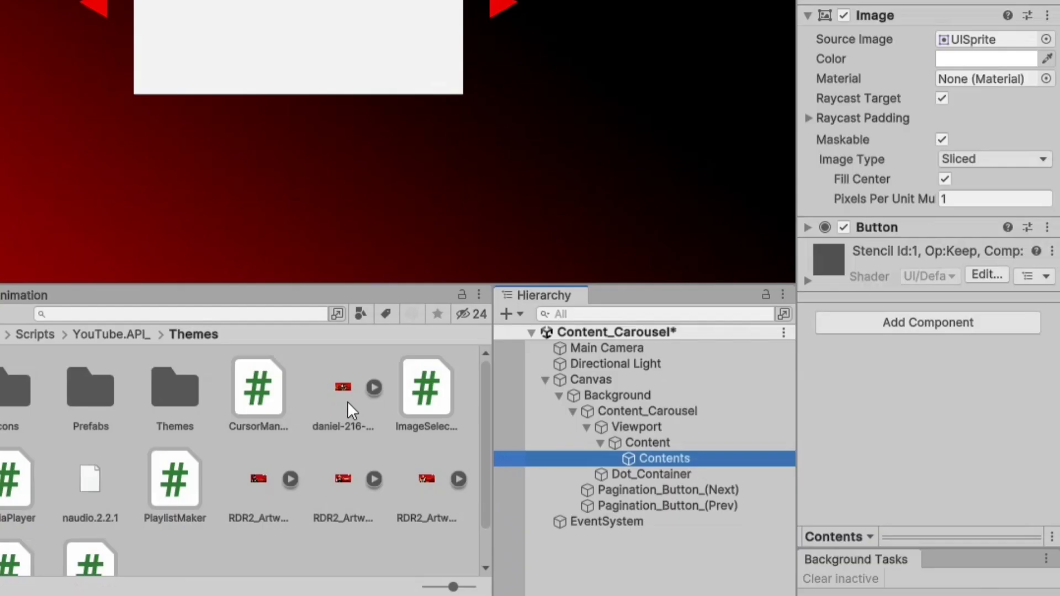
left_click_drag(347, 401, 970, 38)
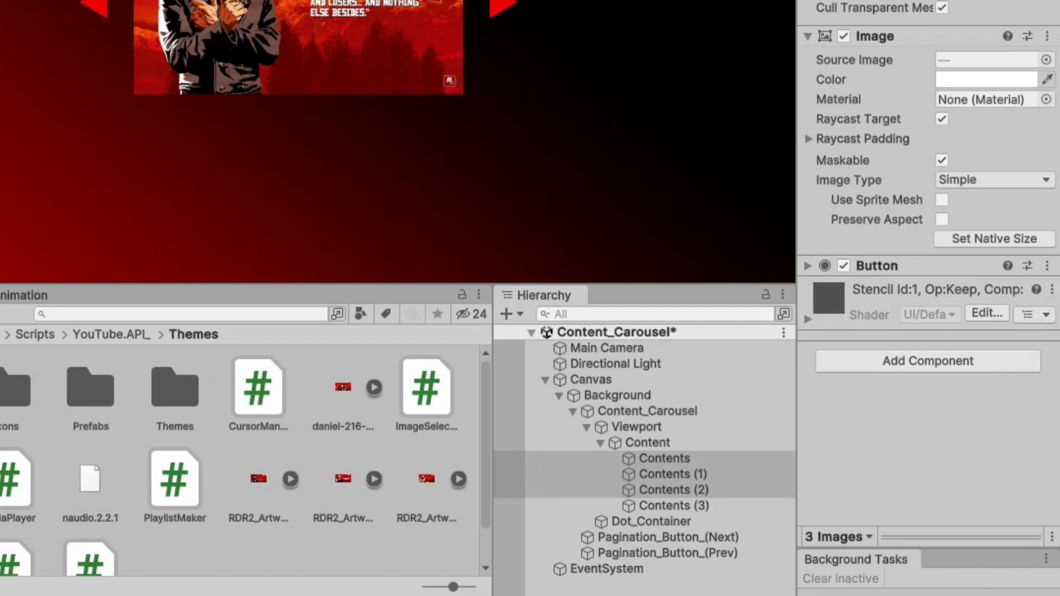
key("ctrl+s")
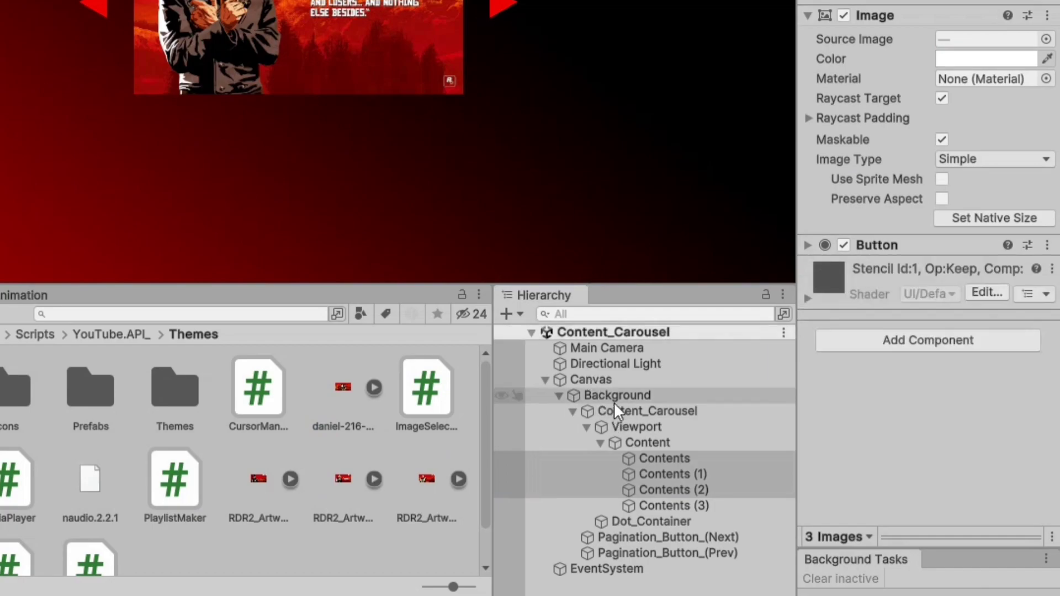
left_click(599, 442)
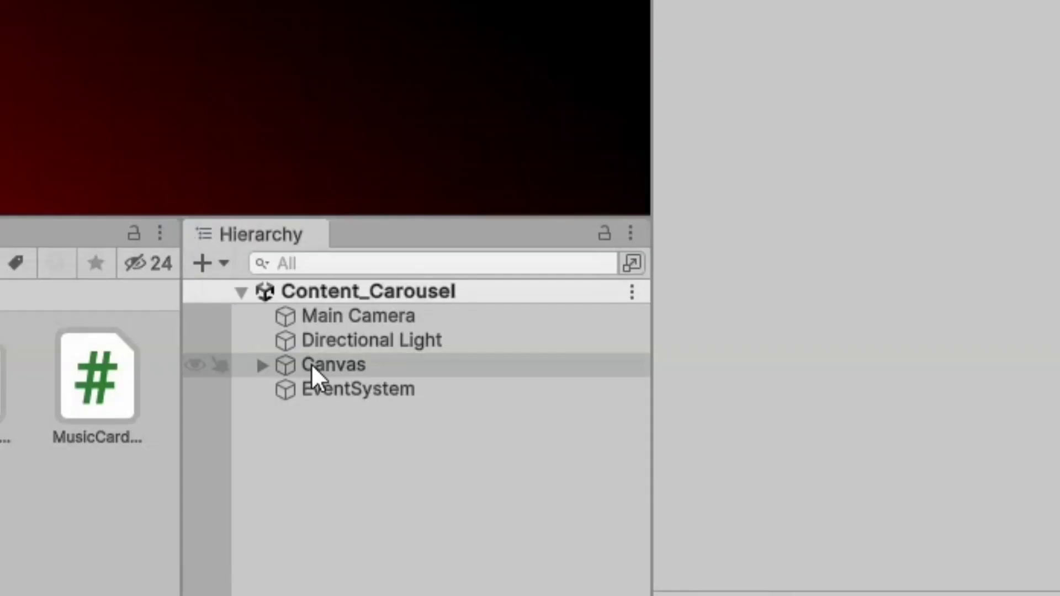
Step: Set the Fixed Row Count constraint count to 1 in the Grid Layout Group of Content under Content_Carousel's Viewport
left_click(574, 380)
left_click(545, 380)
left_click(603, 395)
left_click(283, 389)
left_click(389, 415)
scroll(911, 350, "down", 10)
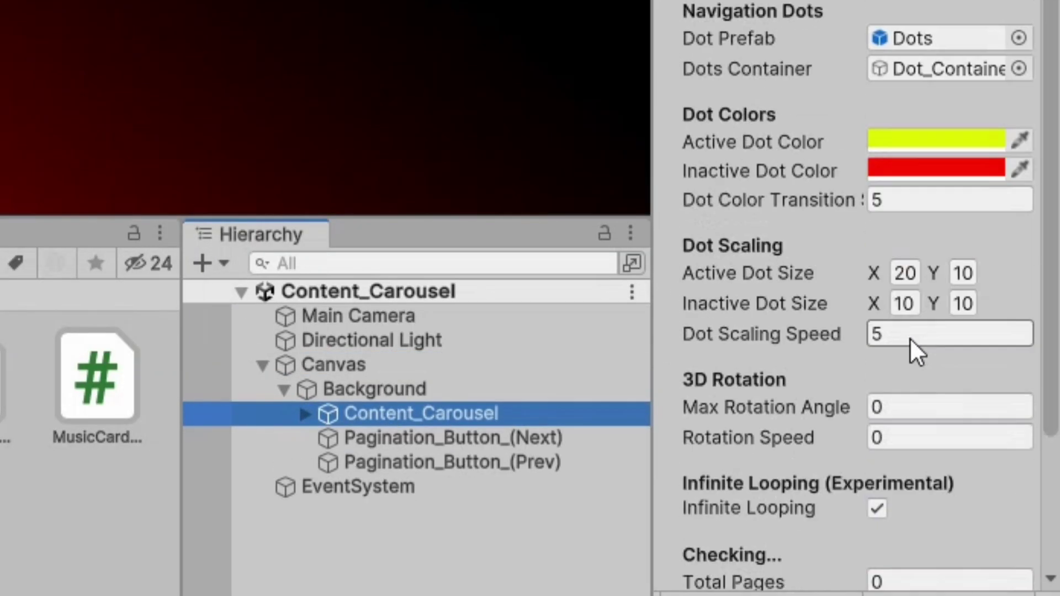
left_click(313, 413)
left_click(332, 436)
left_click(424, 464)
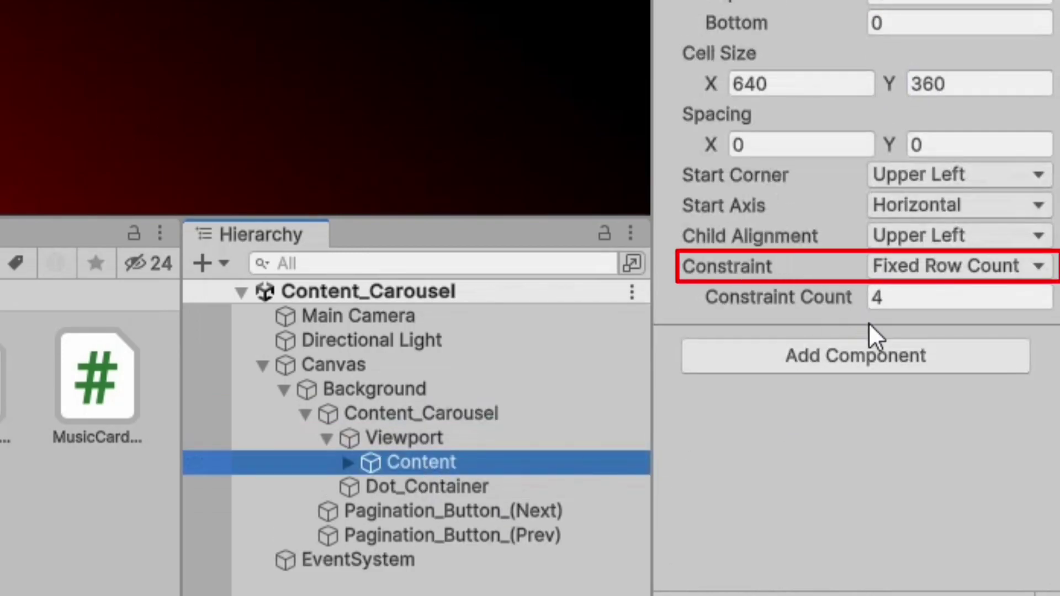
left_click(909, 303)
type("1")
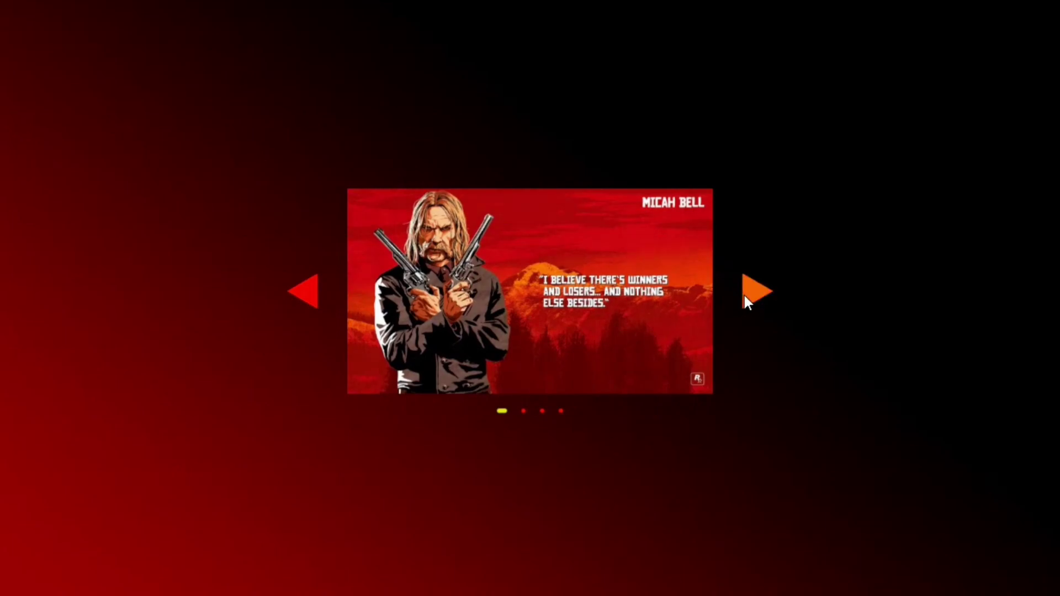
Step: Test the running carousel by paging forward and back with its next and previous pagination buttons
left_click(746, 296)
left_click(307, 299)
left_click(757, 290)
left_click(756, 290)
left_click(756, 290)
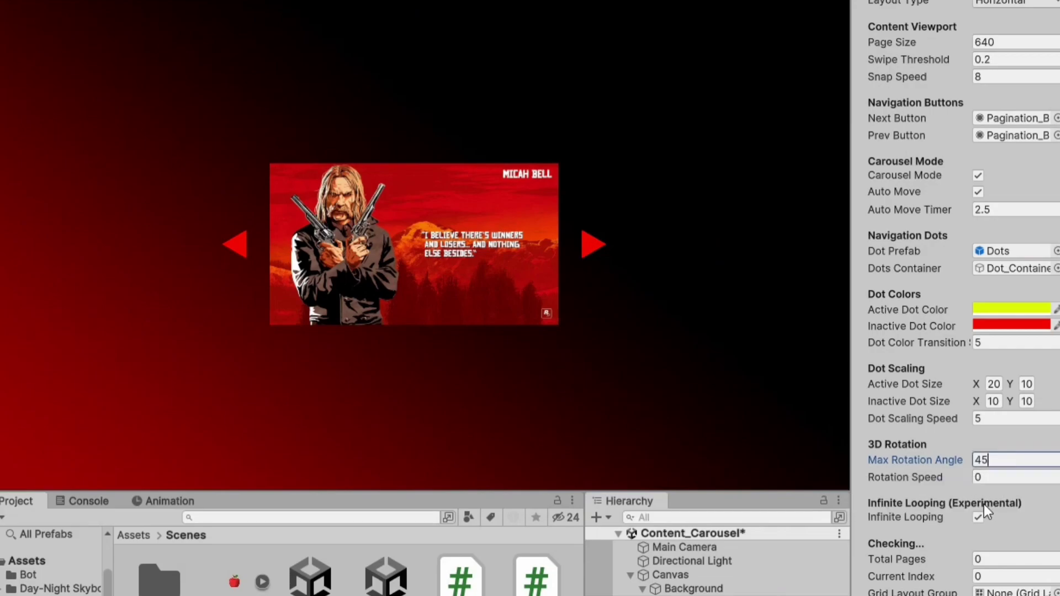
Step: Open the Rotation Speed in Content_Carousel's 3D Rotation settings for editing
left_click(1004, 476)
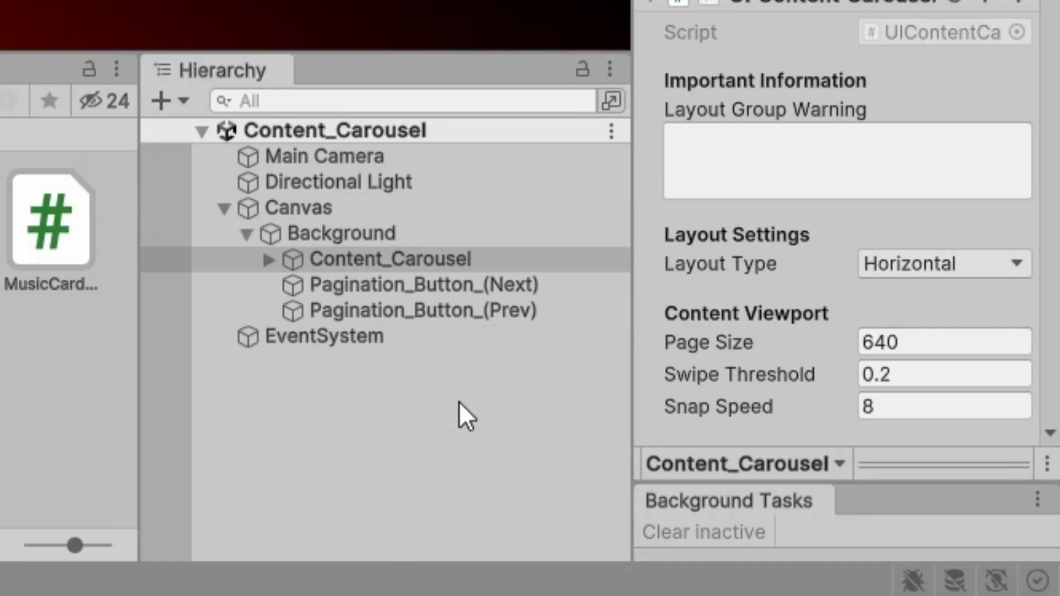
Step: Set the X spacing of Content's Grid Layout Group to 35 and save the scene
left_click(269, 259)
left_click(406, 309)
left_click(928, 451)
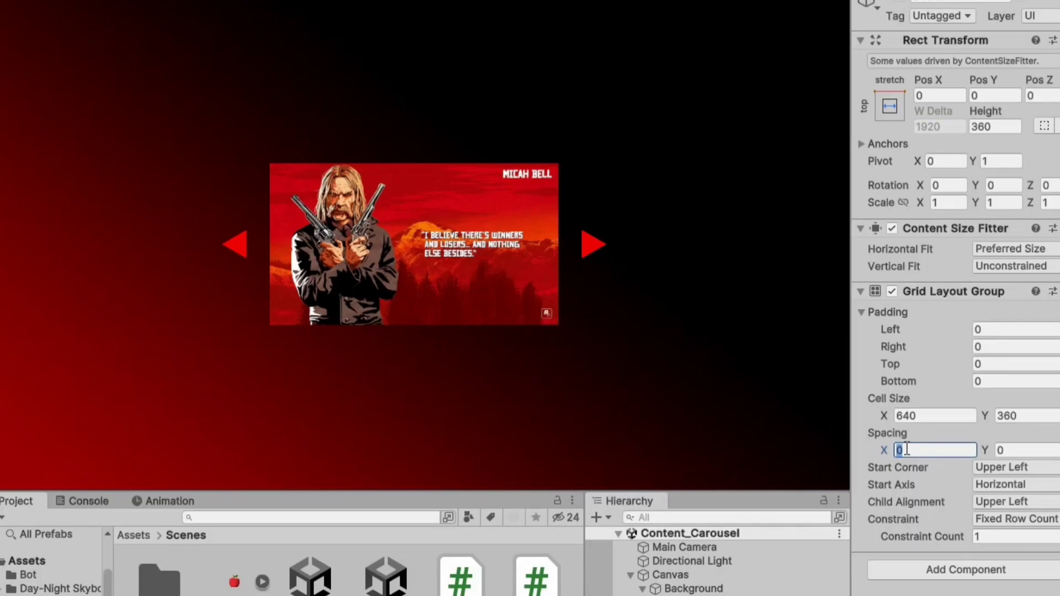
type("35")
key("super+s")
Step: Set the Page Size in Content_Carousel's UI Content Carousel script to 675
left_click(693, 591)
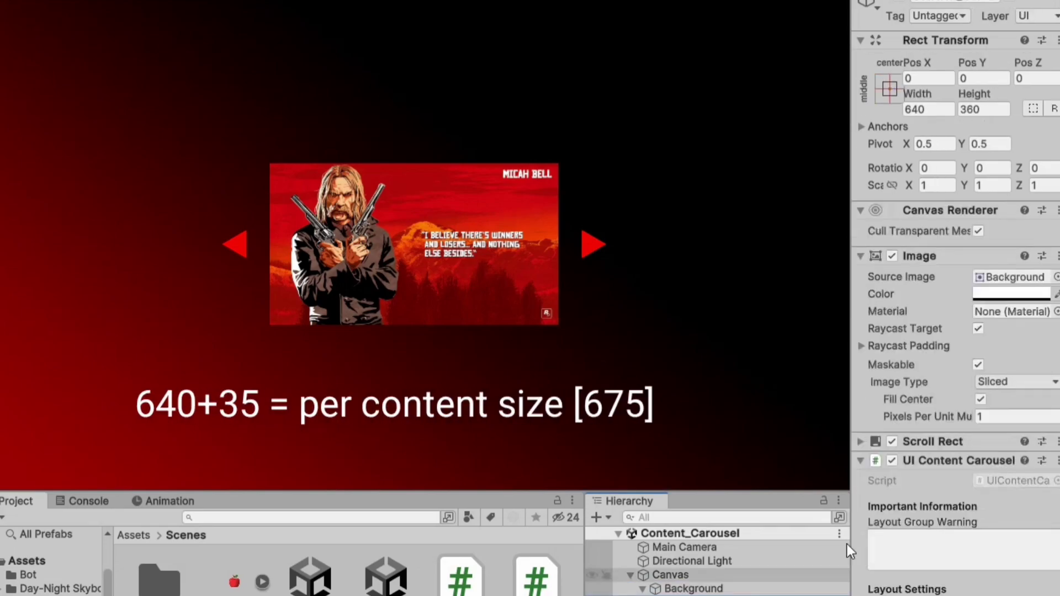
scroll(955, 449, "down", 5)
left_click(1006, 457)
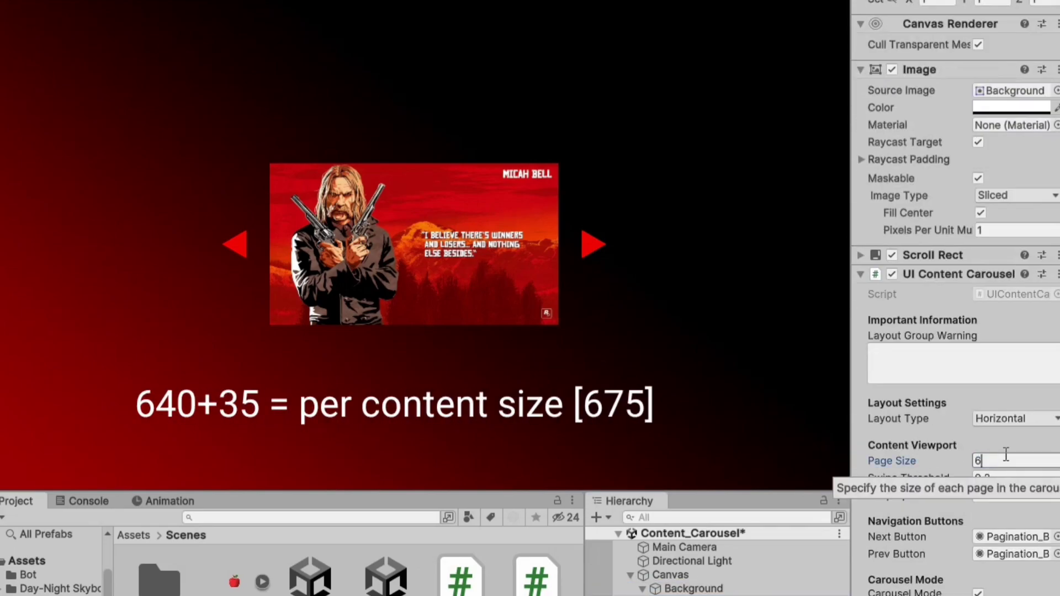
type("675")
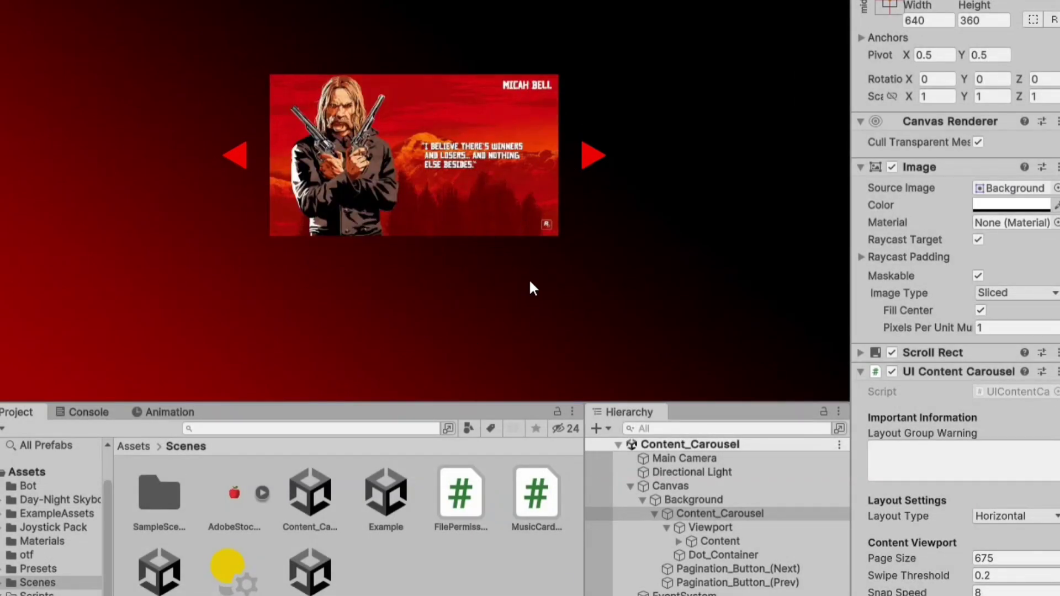
Step: Create a C# script named OpenURLButton in the Scenes folder and open it in the code editor
right_click(410, 568)
mouse_move(492, 140)
left_click(740, 34)
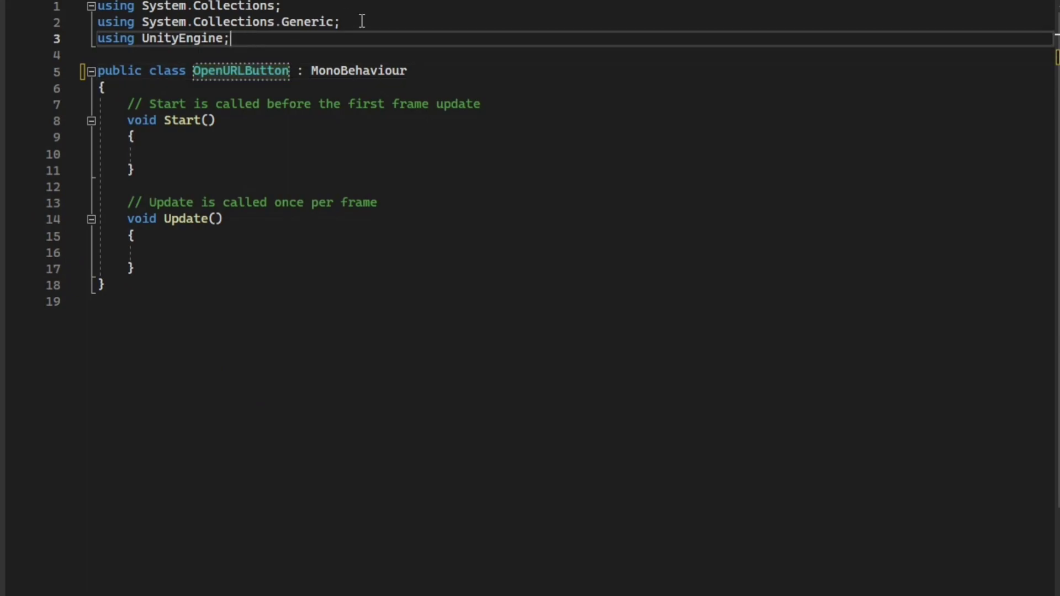
Step: Add the directive using UnityEngine.UI; directly below using System.Collections;
left_click(340, 9)
key("Return")
type("using Unity")
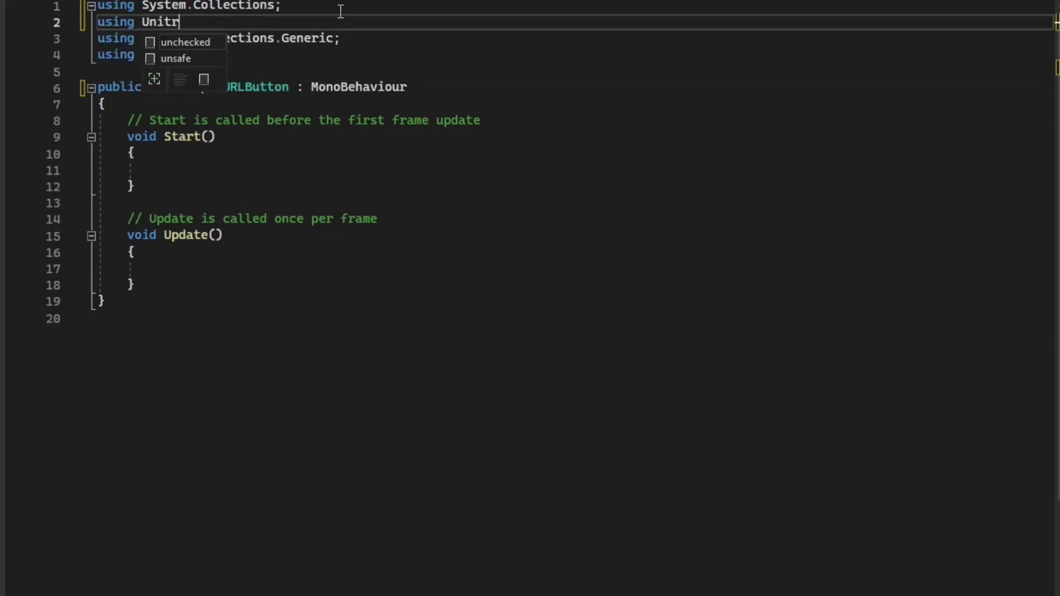
type("Engine.UI;")
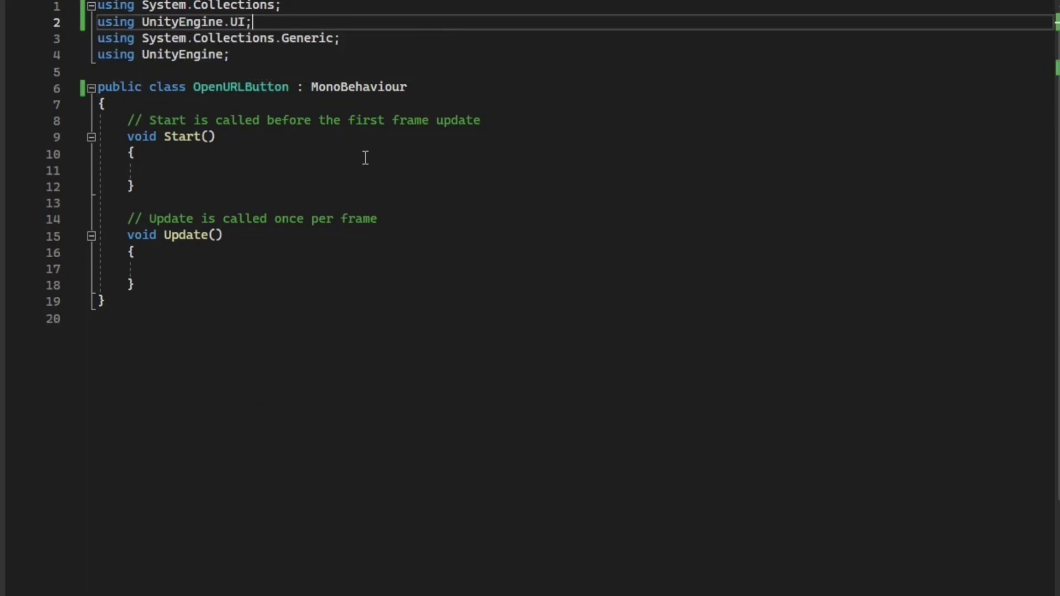
left_click_drag(134, 285, 179, 196)
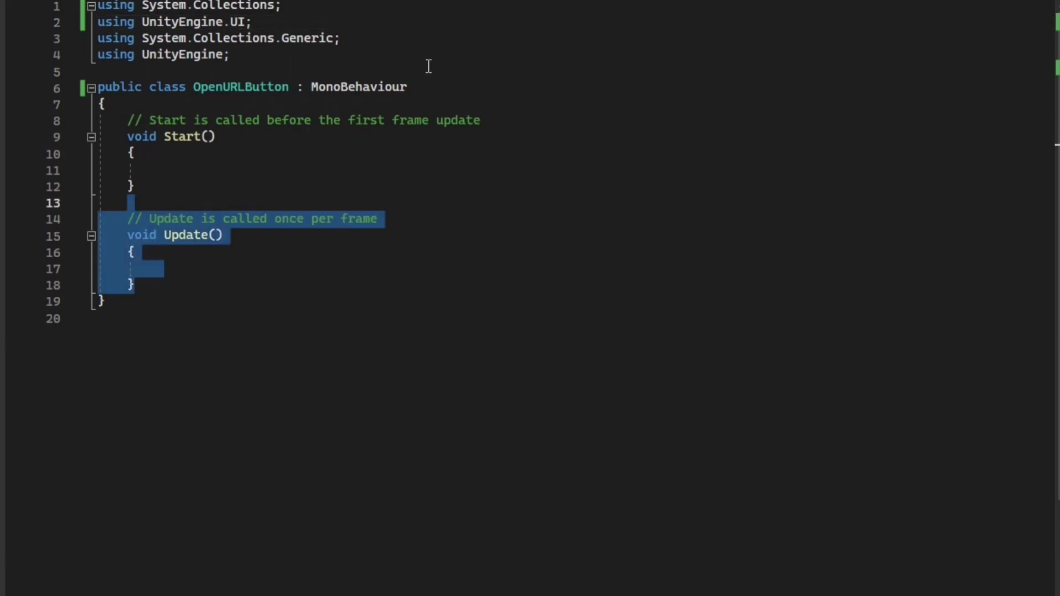
left_click(232, 105)
key("Return")
type("\\")
type("public str")
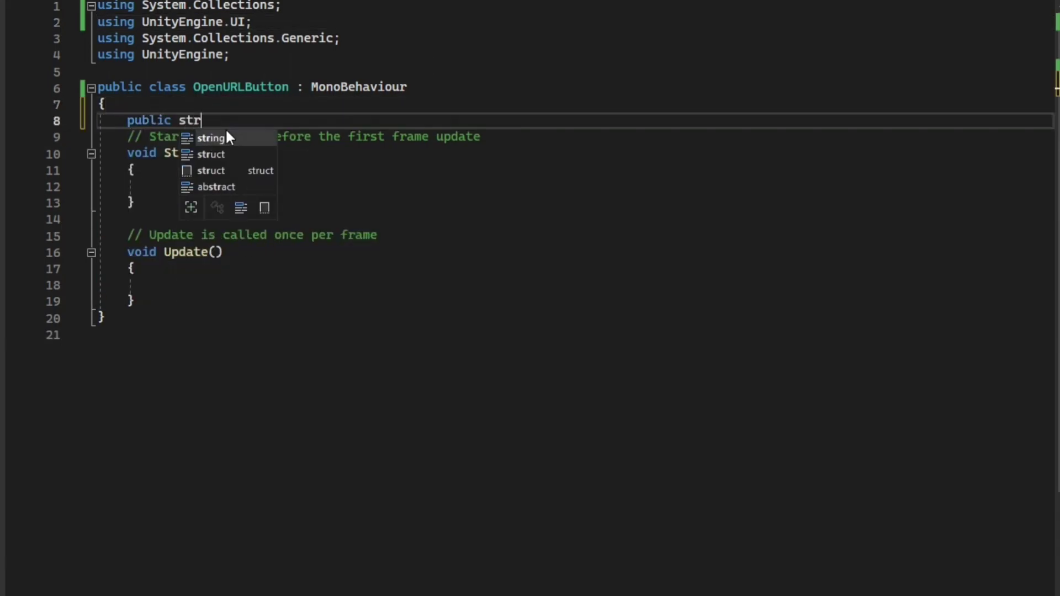
type("ing targetUR")
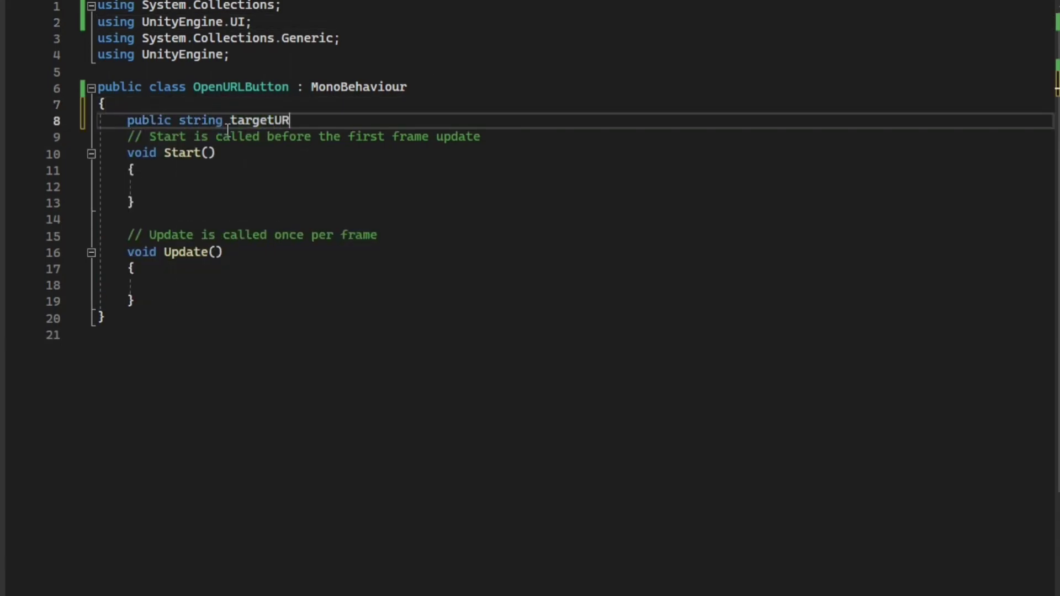
type("L = \"https://www.example.com")
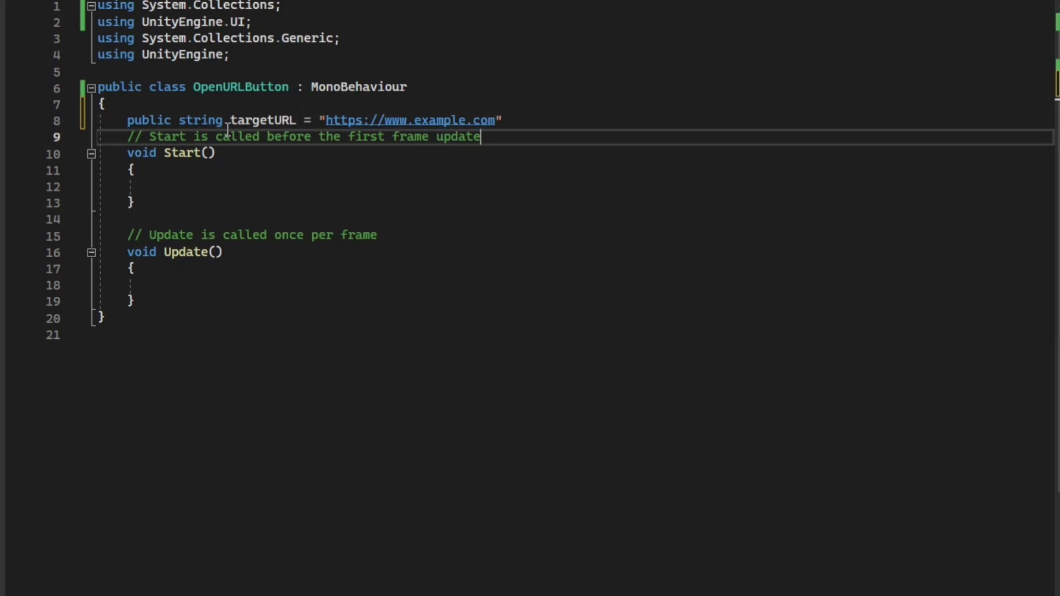
left_click(525, 116)
Step: Add the line OpenURLButton button = GetComponent<button>(); inside the Start method
left_click(197, 176)
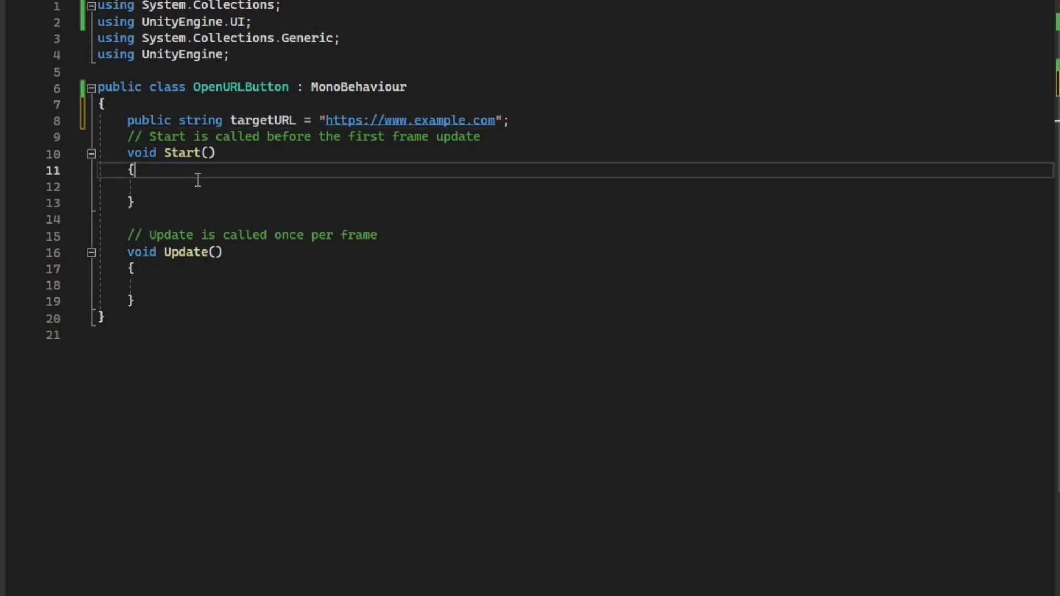
left_click(226, 187)
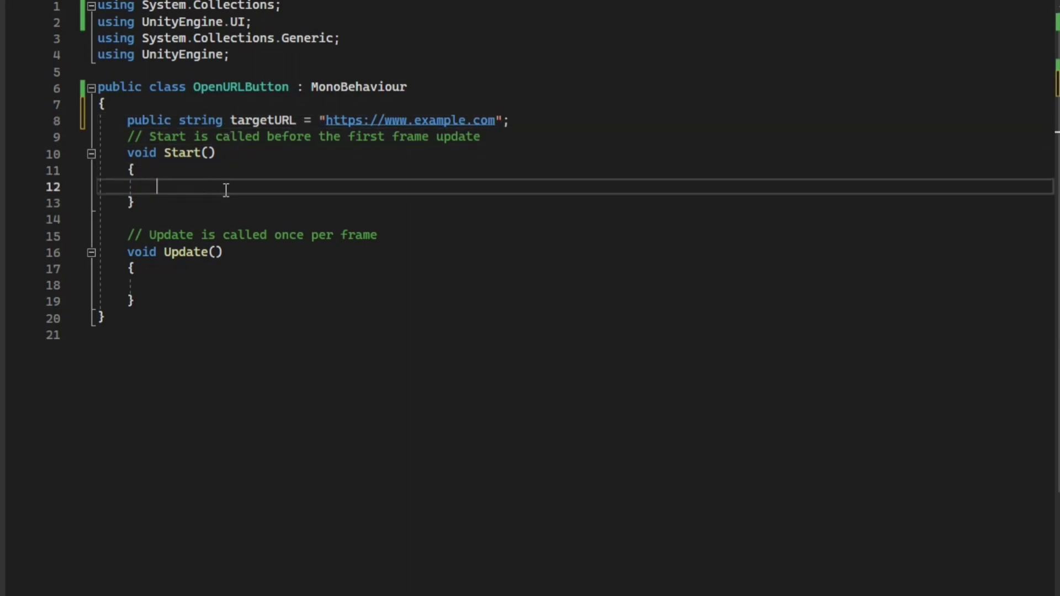
type("OpenURLButton button = GetComponent")
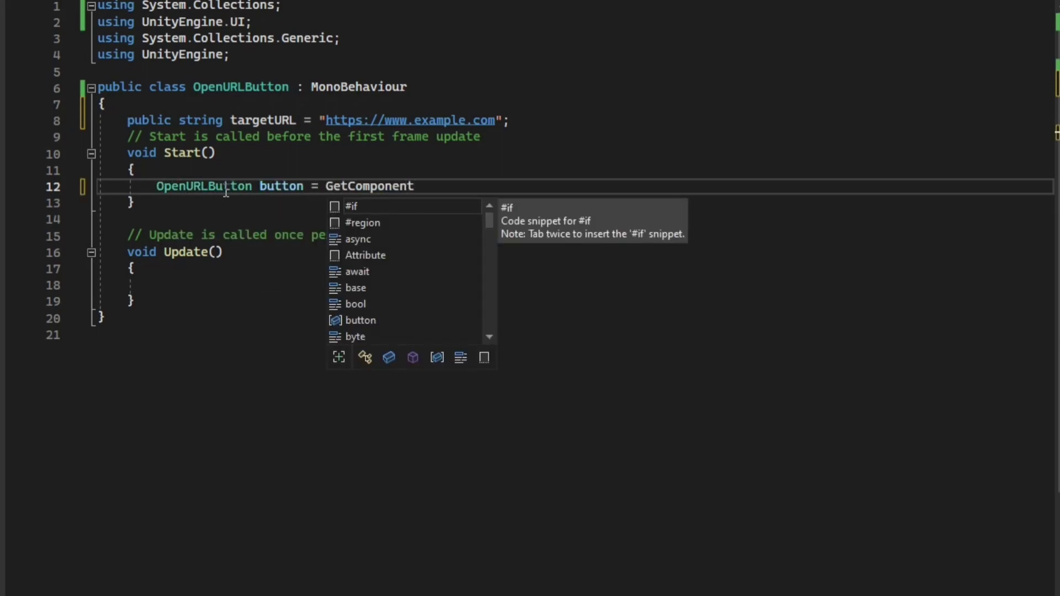
type("<button>();")
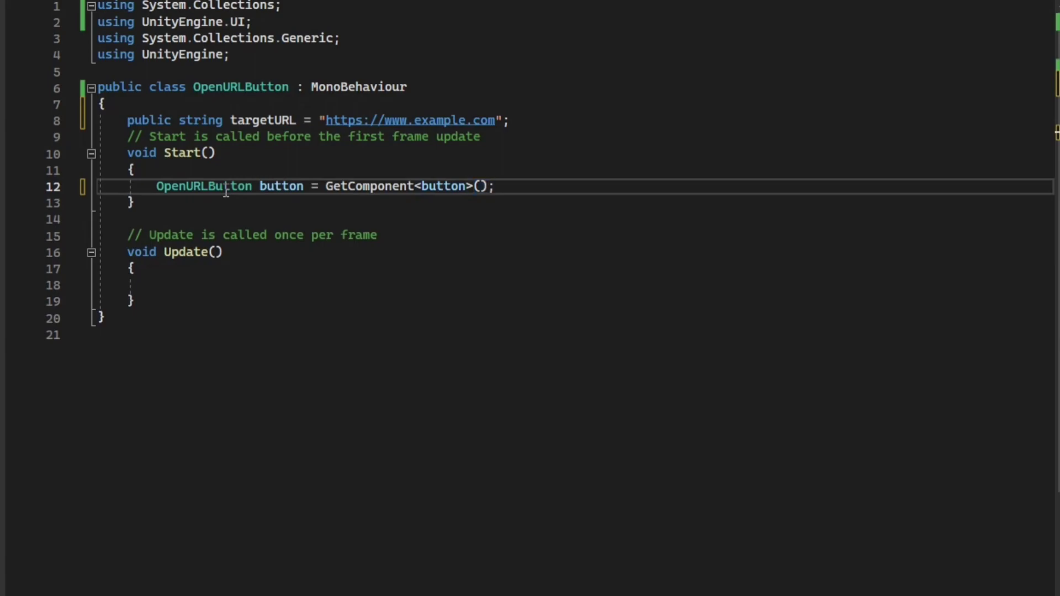
Step: Add an if (button != null) block with braces below the GetComponent line in Start
key("Return")
key("Return")
type("if (button !")
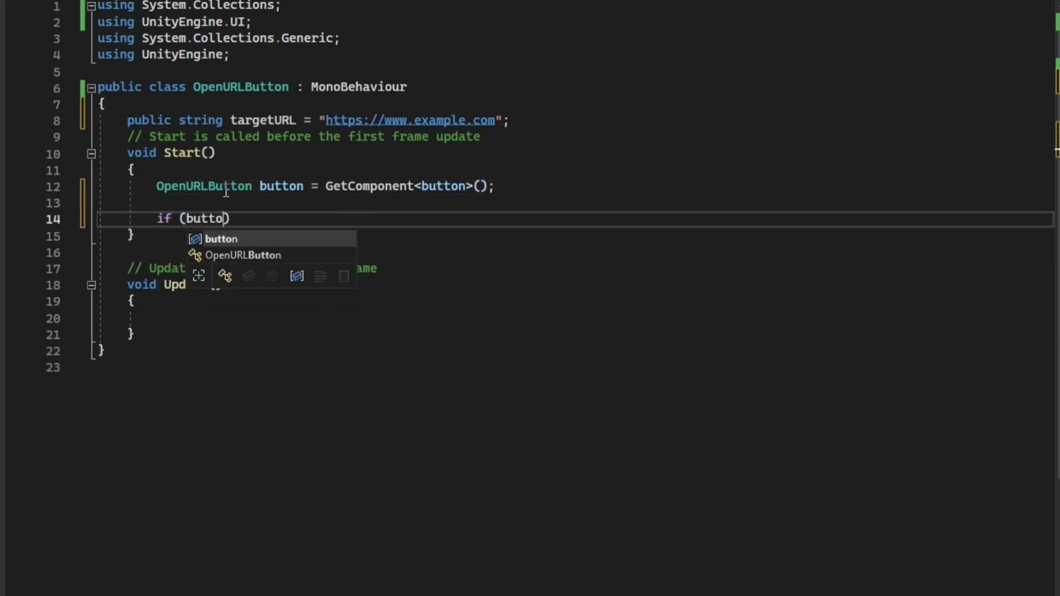
type("= null)")
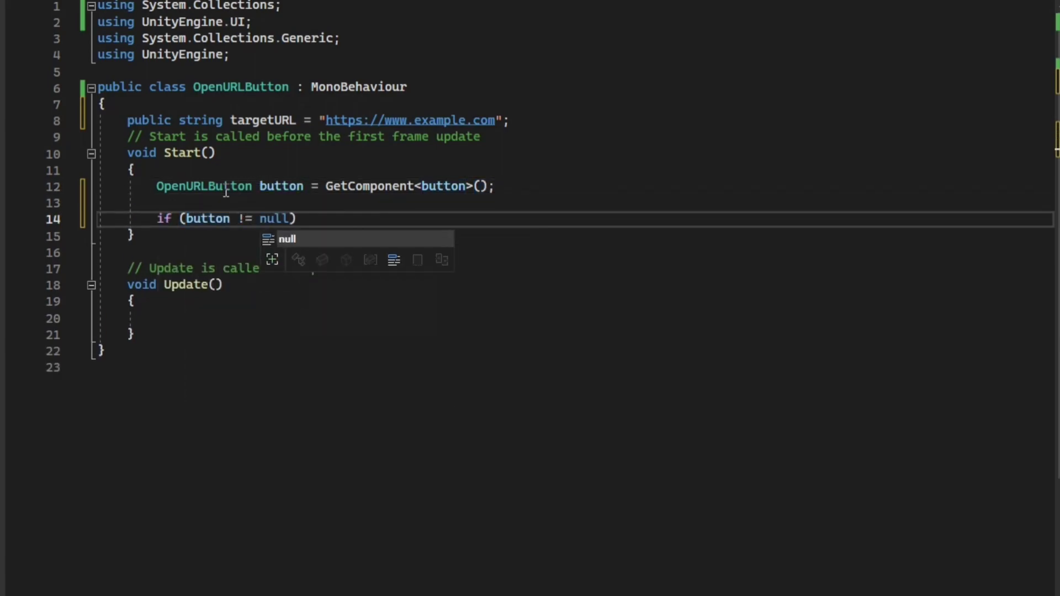
key("Return")
key("BackSpace")
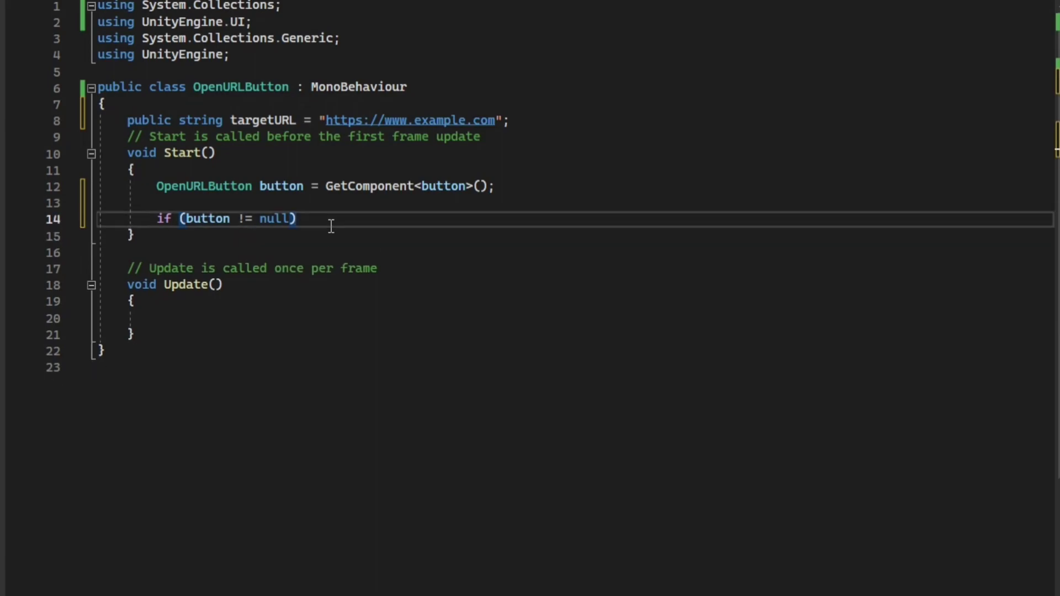
type("{")
key("Return")
Step: Register the click handler inside the if block with button.onClick.AddListener(OpenURL);
type("button.")
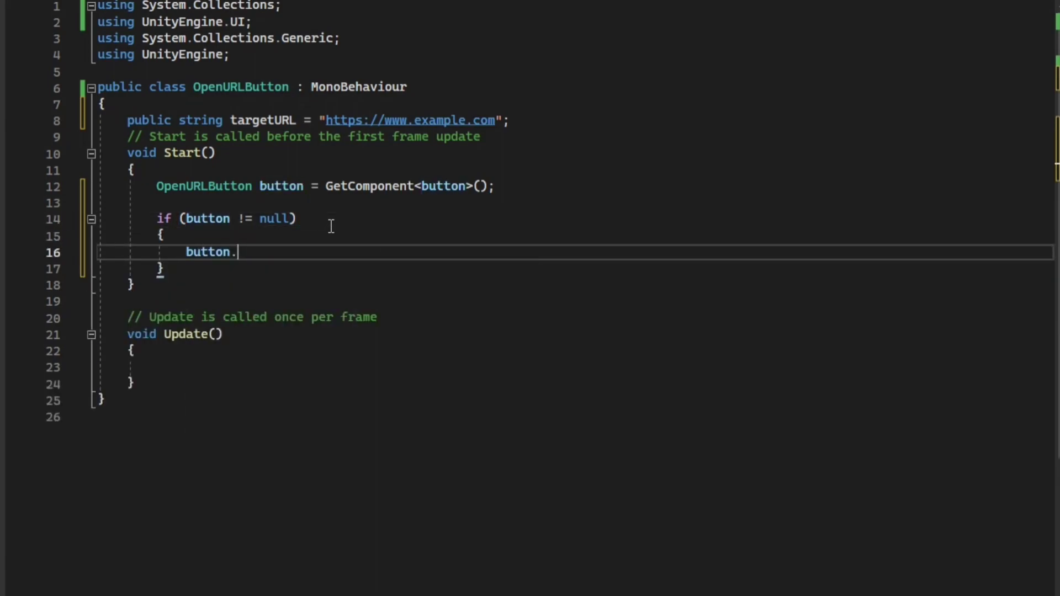
type("onClick.Add")
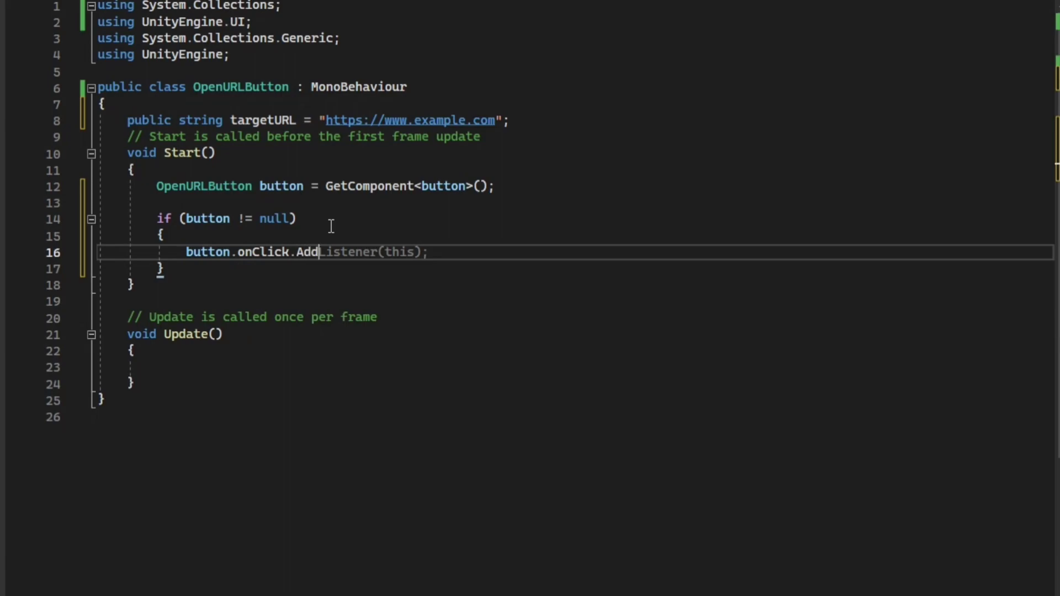
type("Liste")
key("Tab")
double_click(399, 252)
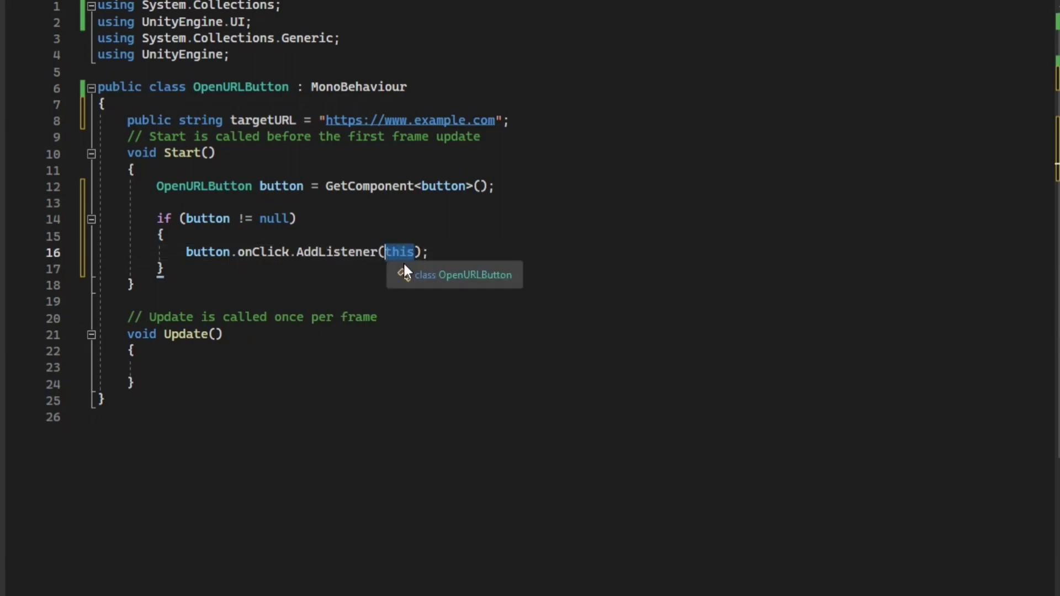
type("OpenURL")
left_click(491, 258)
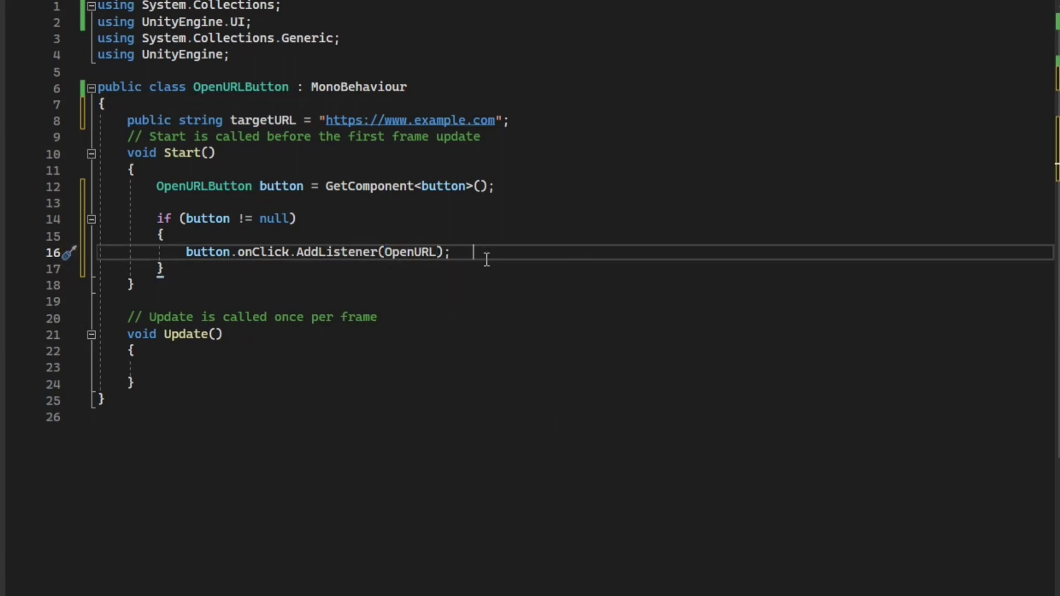
key("Return")
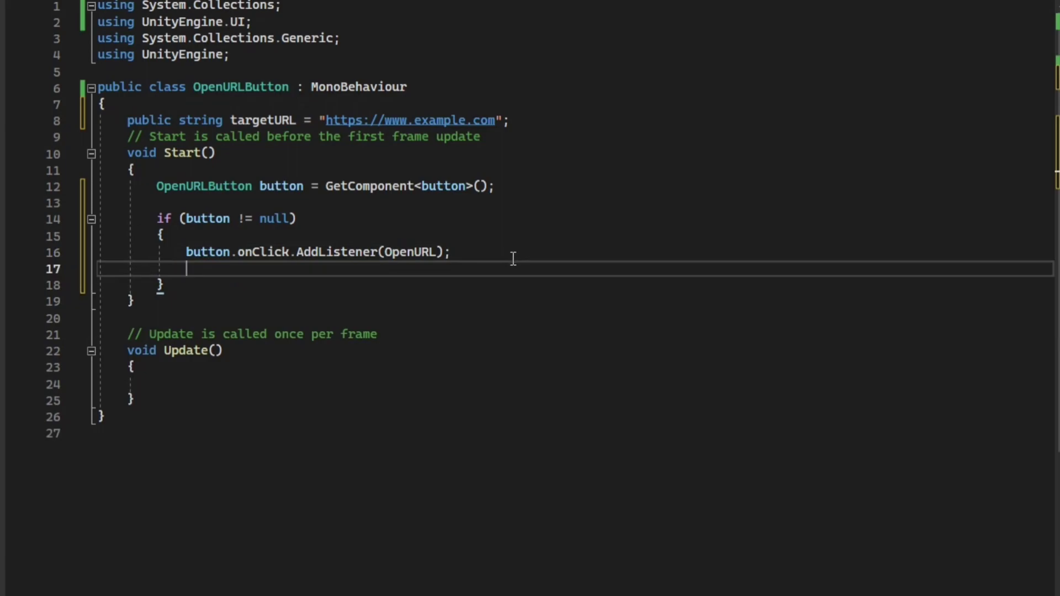
key("BackSpace")
Step: Add an else block containing Debug.LogError("Button component not found on the GameObject") after the if block
left_click(192, 270)
key("Return")
type("else {")
key("Return")
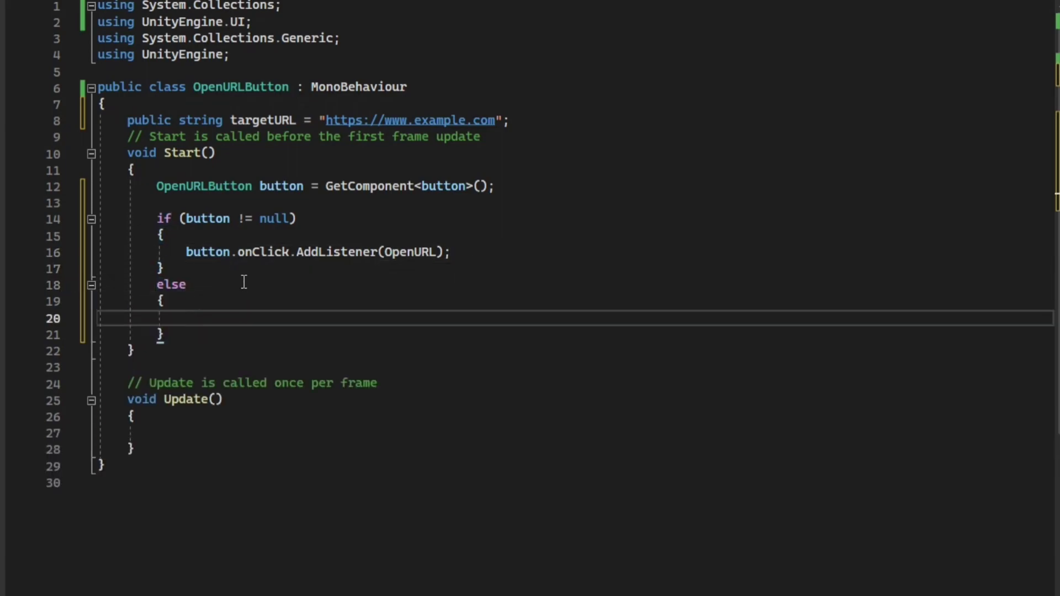
type("Debug.LogError")
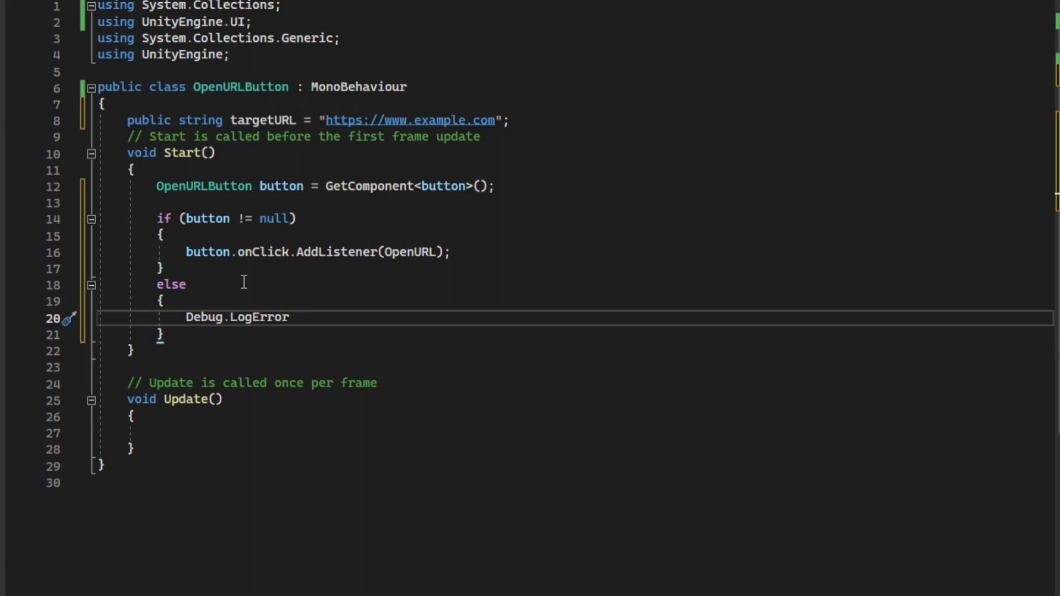
type("(\"Button comp")
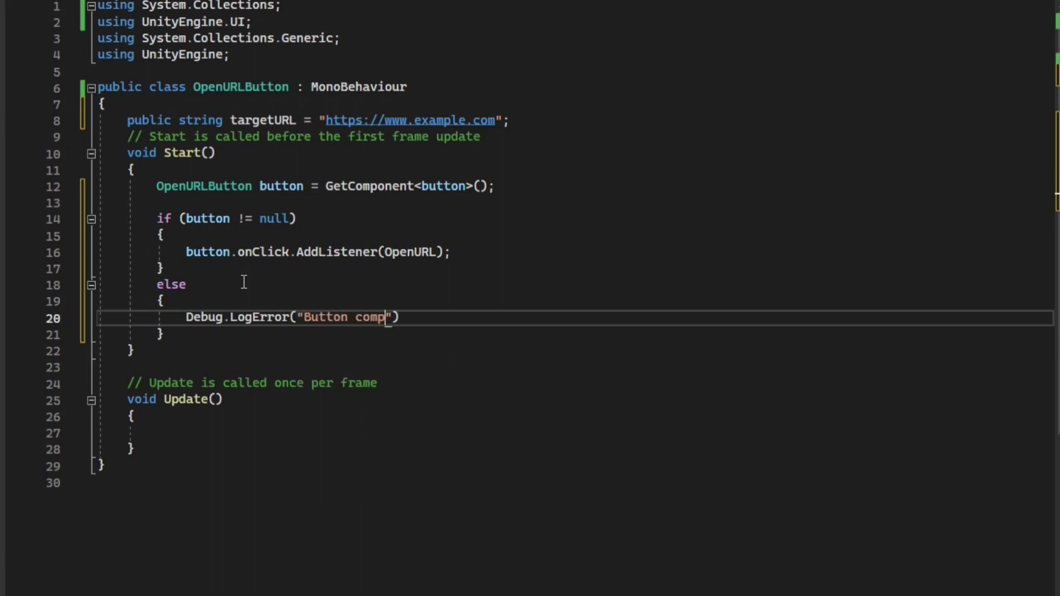
type("onent not found on the F")
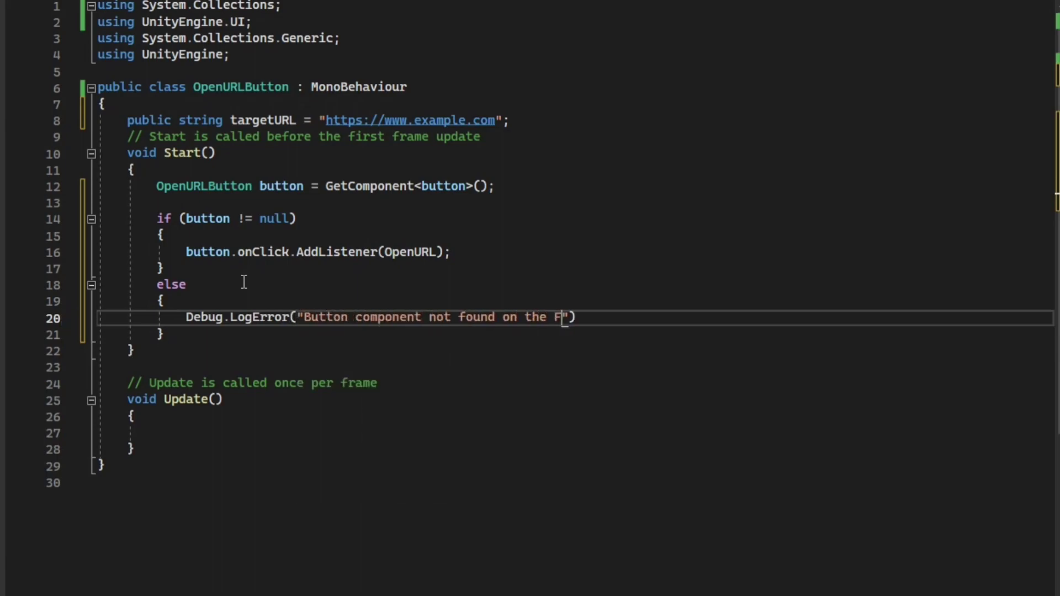
type("ameObject")
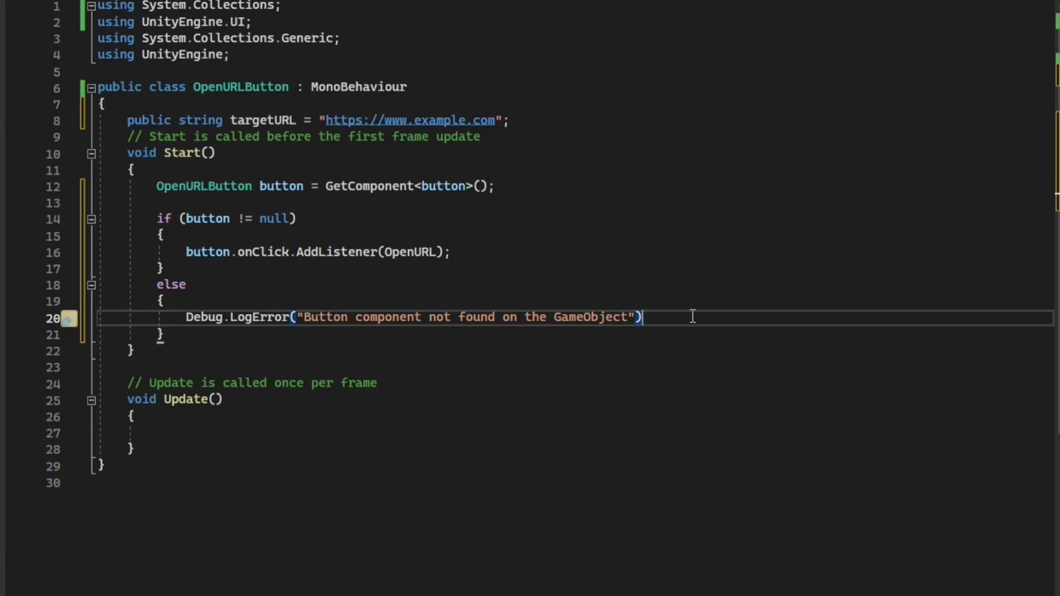
left_click(221, 336)
Step: Turn the Update method into private void OpenURL() and call Application.OpenURL(targetURL); in its body
left_click(202, 400)
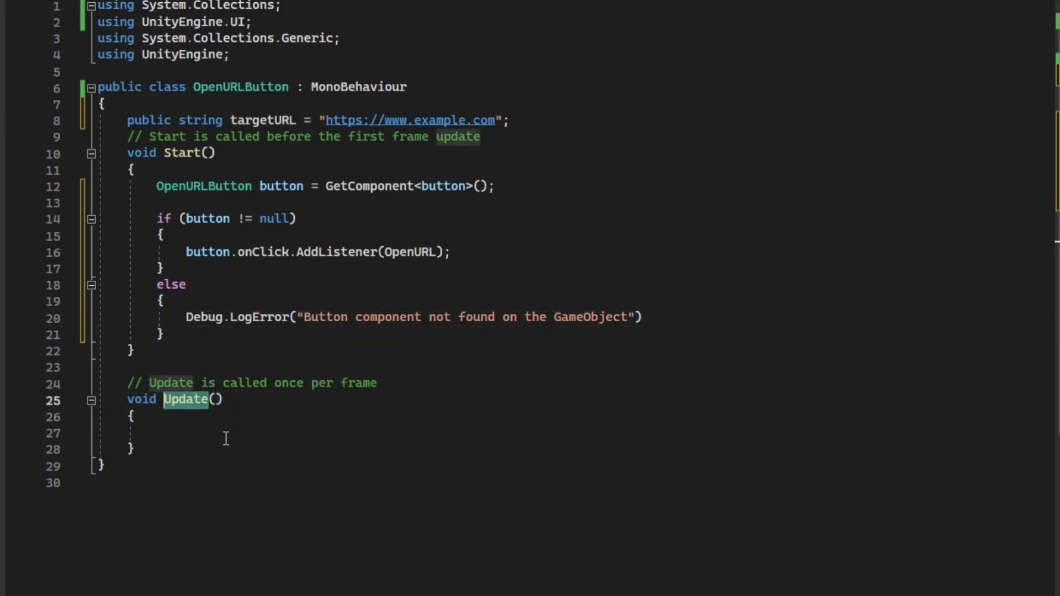
type("OpenURL")
key("Home")
type("priva")
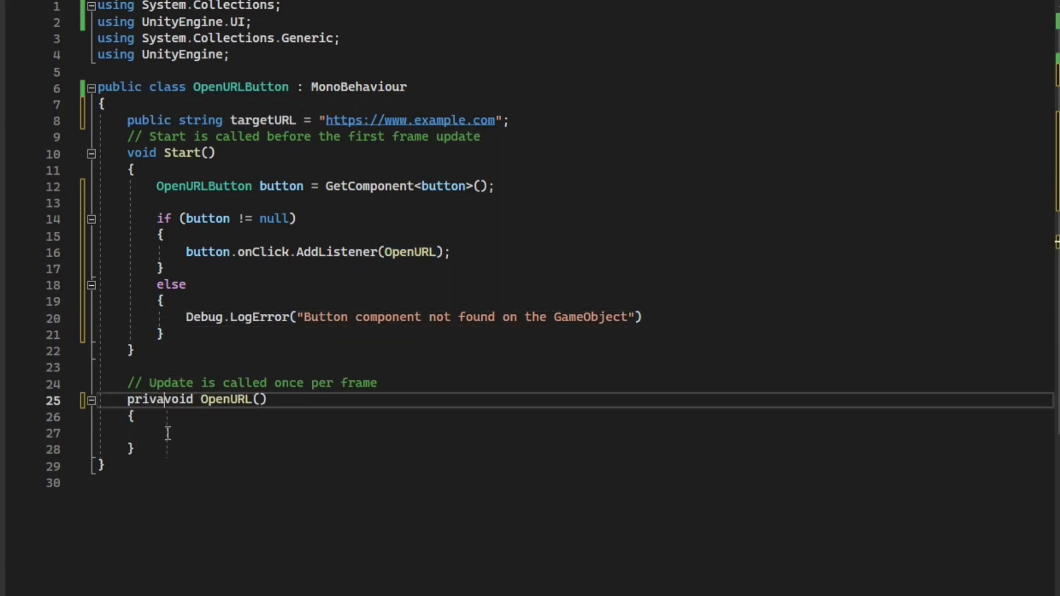
type("te")
left_click(279, 437)
type("Application.OpenURL(targetURL);")
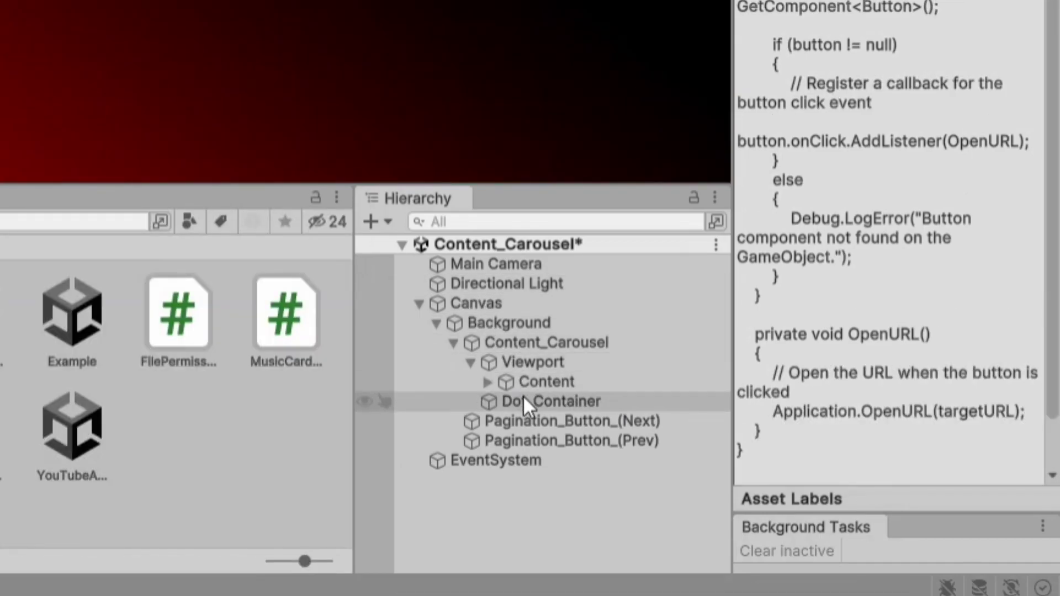
Step: Add the Open URL Button script to all four Contents objects under Content
left_click(488, 383)
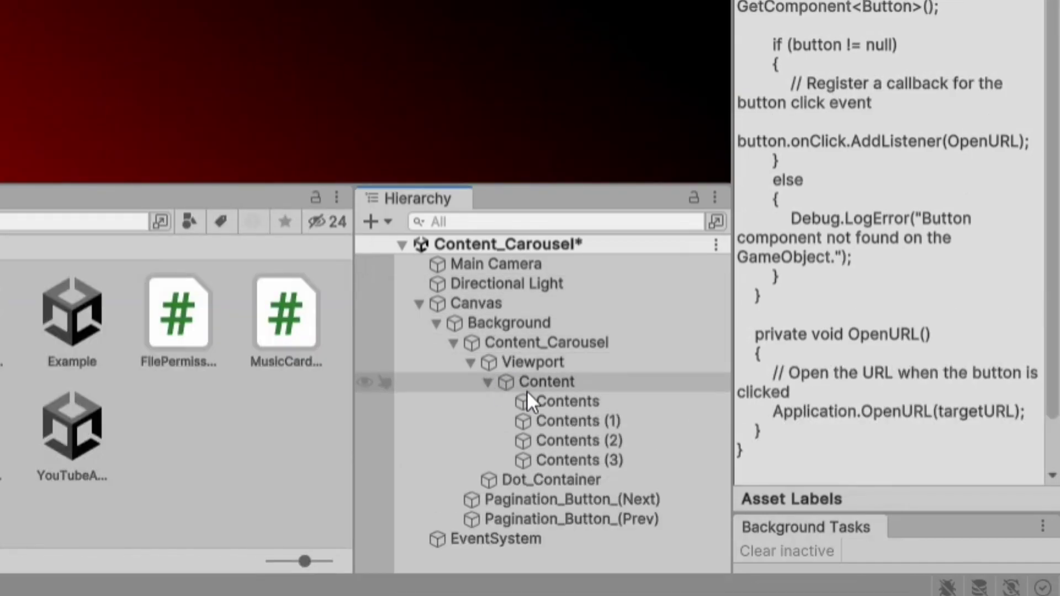
left_click(530, 402)
left_click(652, 460, "shift")
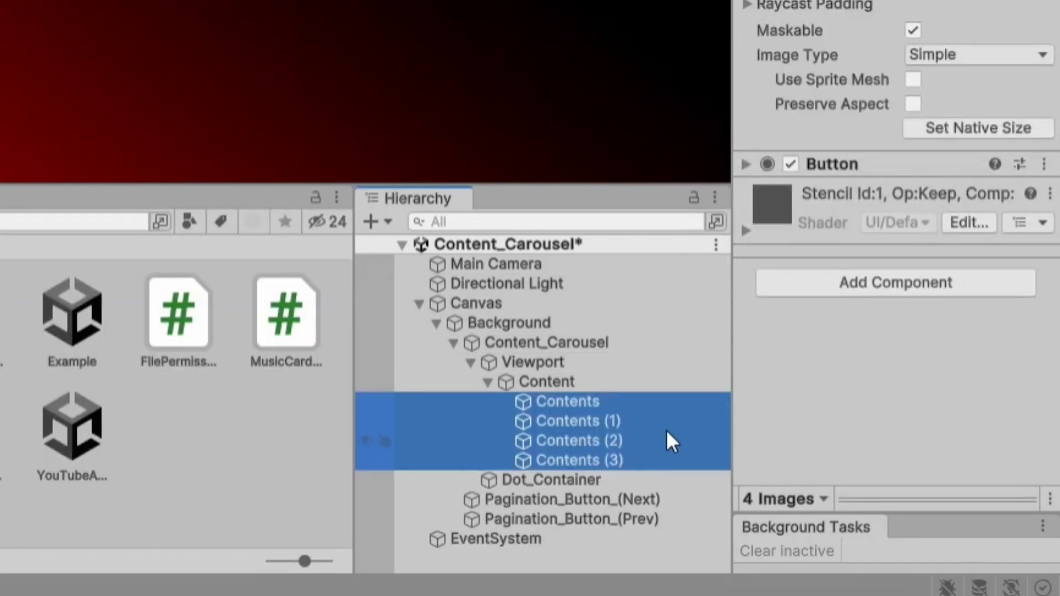
left_click(891, 276)
type("open")
left_click(896, 283)
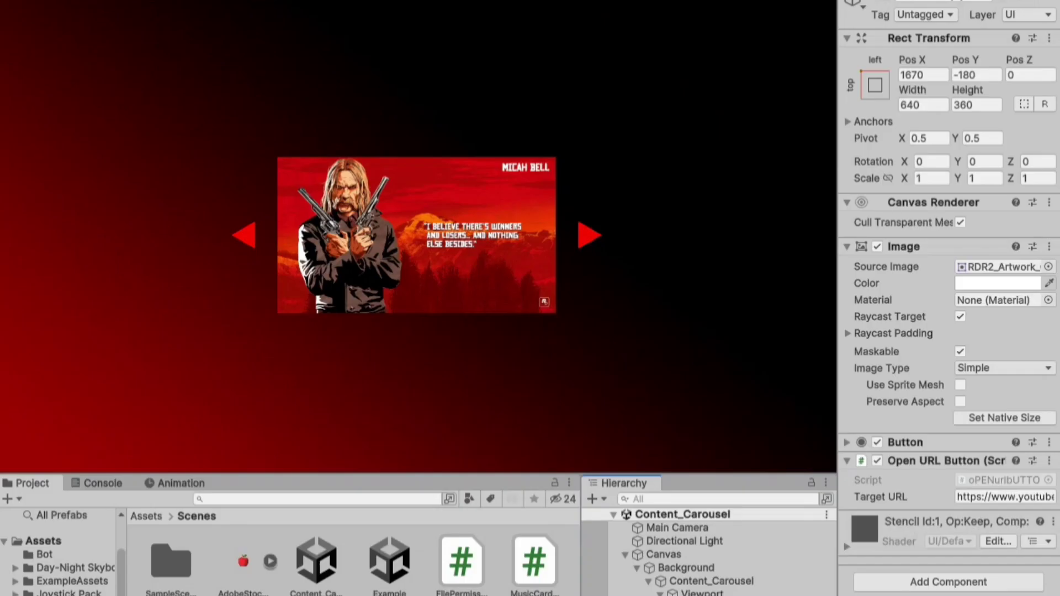
Step: Run the scene, try Swipe Threshold values of 0.57 and -4.21 on the carousel, and undo both changes
key("ctrl+p")
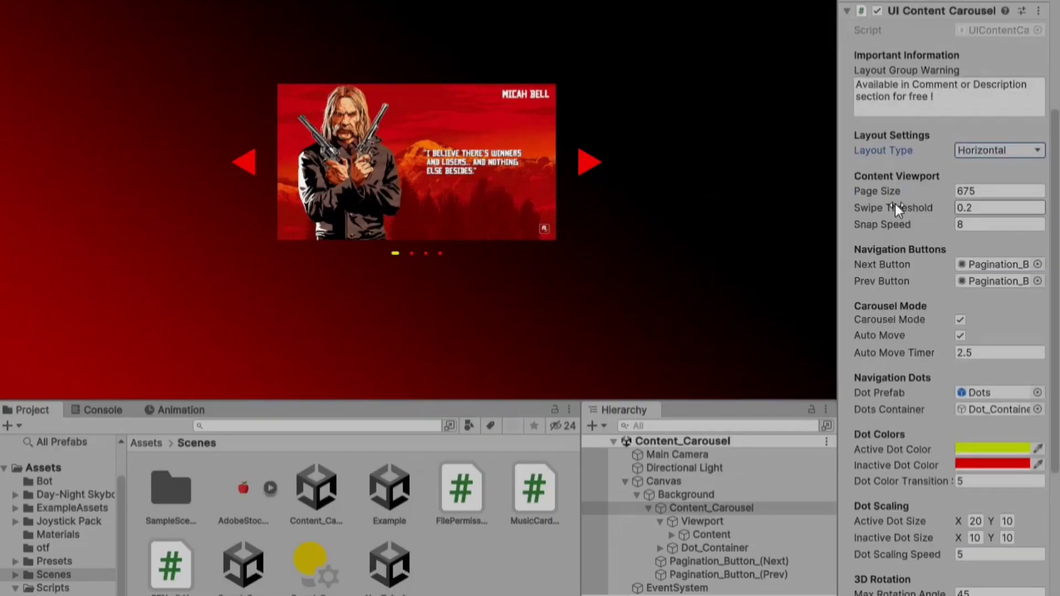
left_click_drag(871, 206, 450, 201)
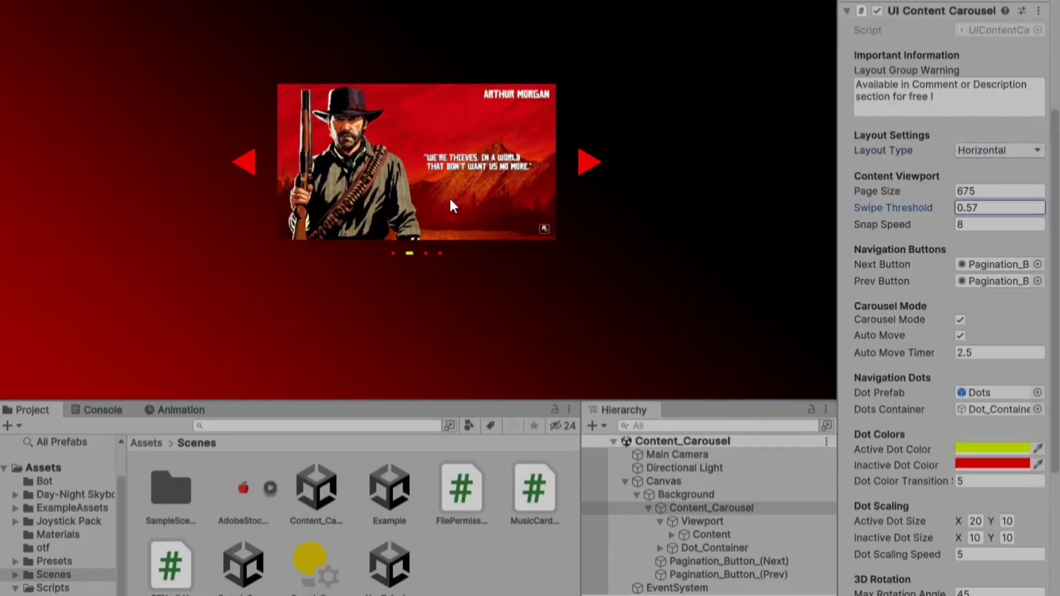
left_click_drag(917, 205, 898, 207)
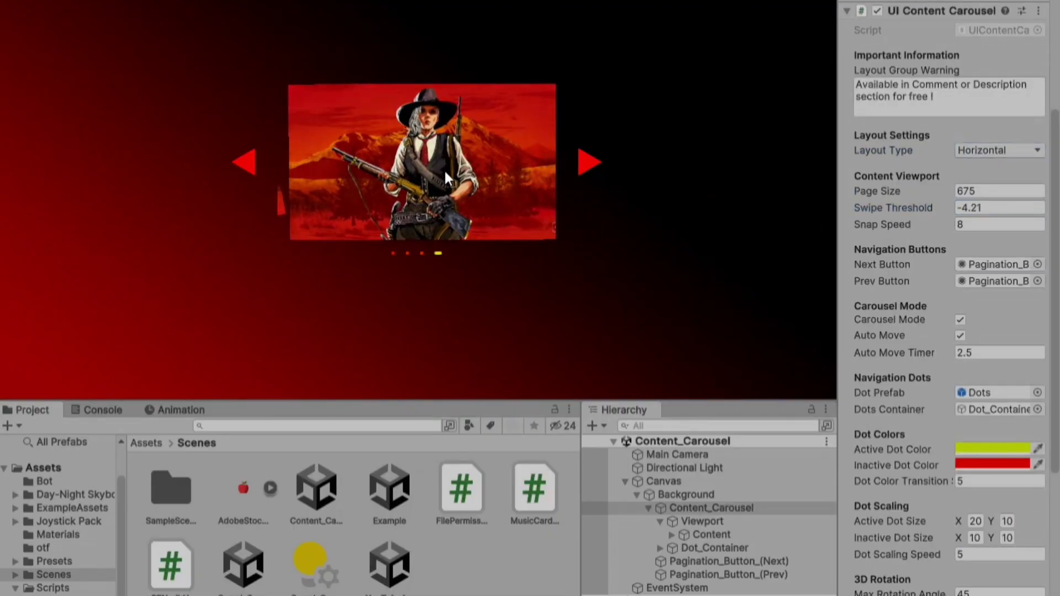
left_click(985, 207)
key("ctrl+z")
key("ctrl+z")
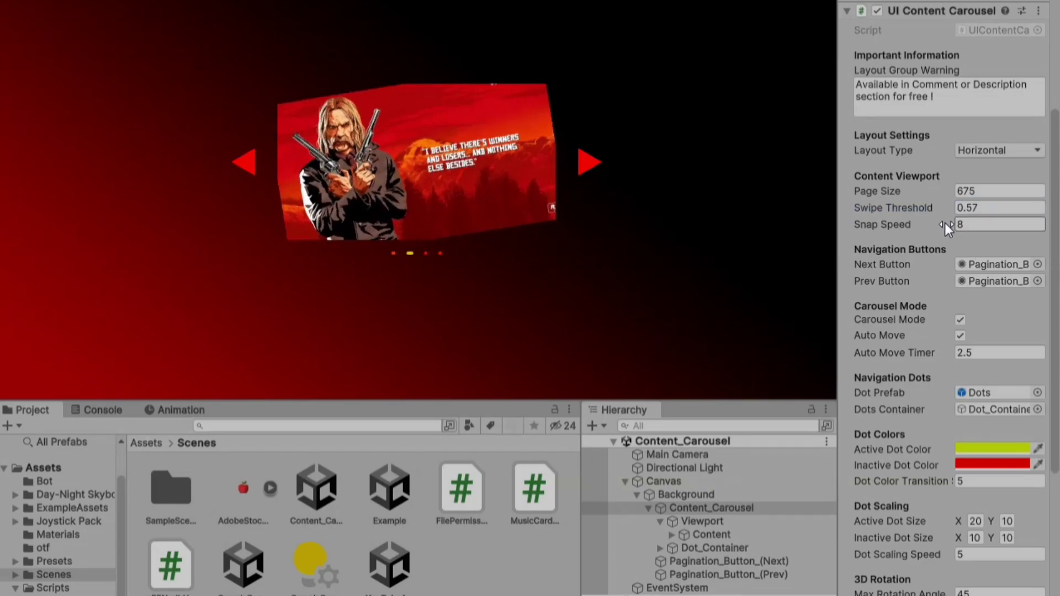
Step: Locate the objects assigned as the carousel's Next Button and Prev Button
left_click(993, 264)
left_click(995, 281)
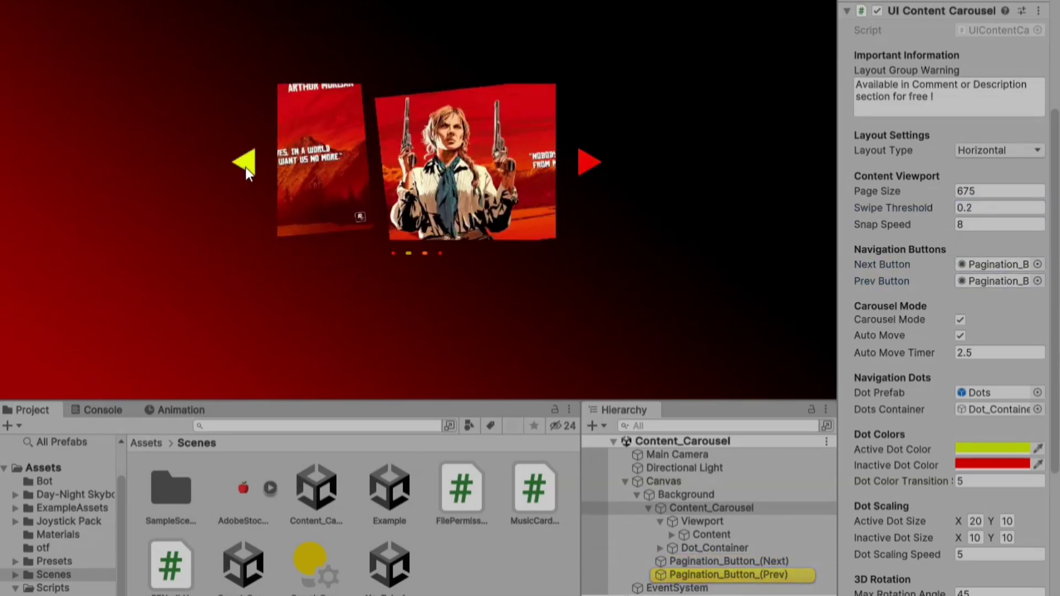
Step: Test manual swiping through the carousel pages with Auto Move off, and turn Auto Move on again
scroll(994, 237, "down", 4)
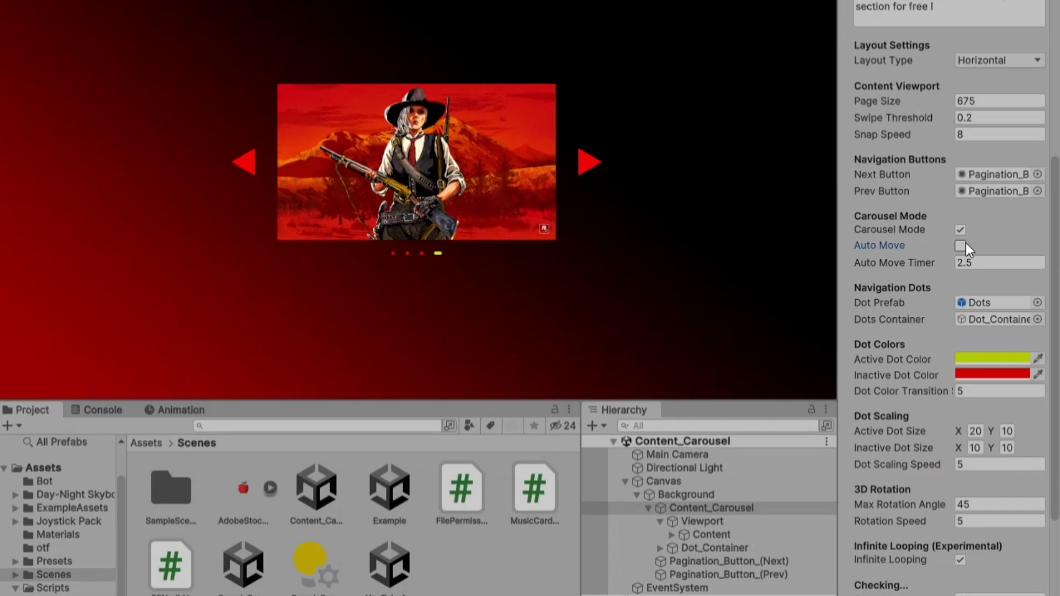
left_click_drag(544, 191, 575, 200)
left_click_drag(442, 221, 488, 211)
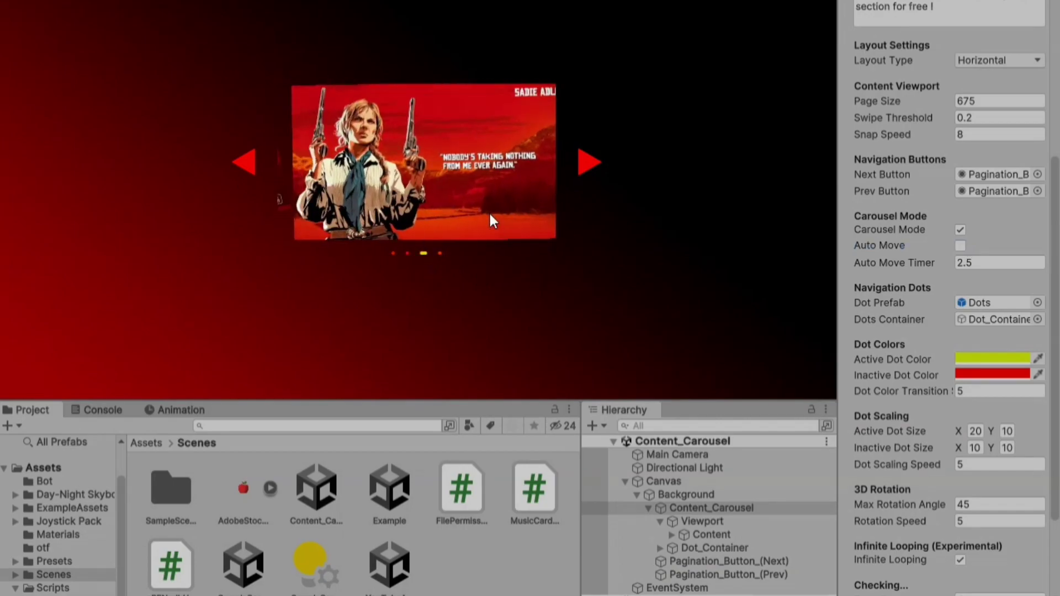
left_click(960, 245)
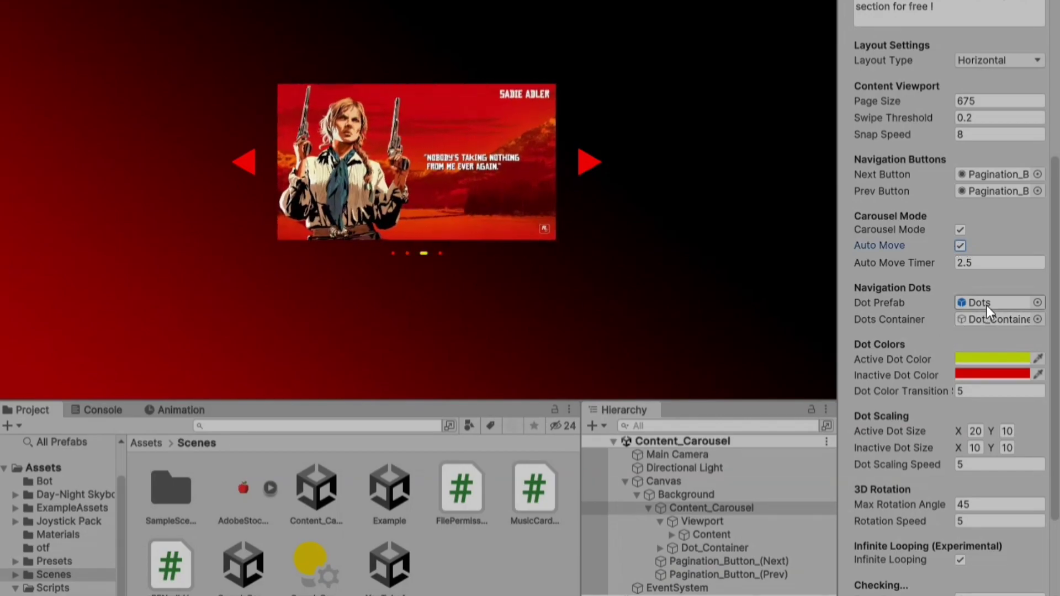
Step: Try Max Rotation Angle values of 0 and 360 on the running carousel
scroll(1005, 290, "down", 6)
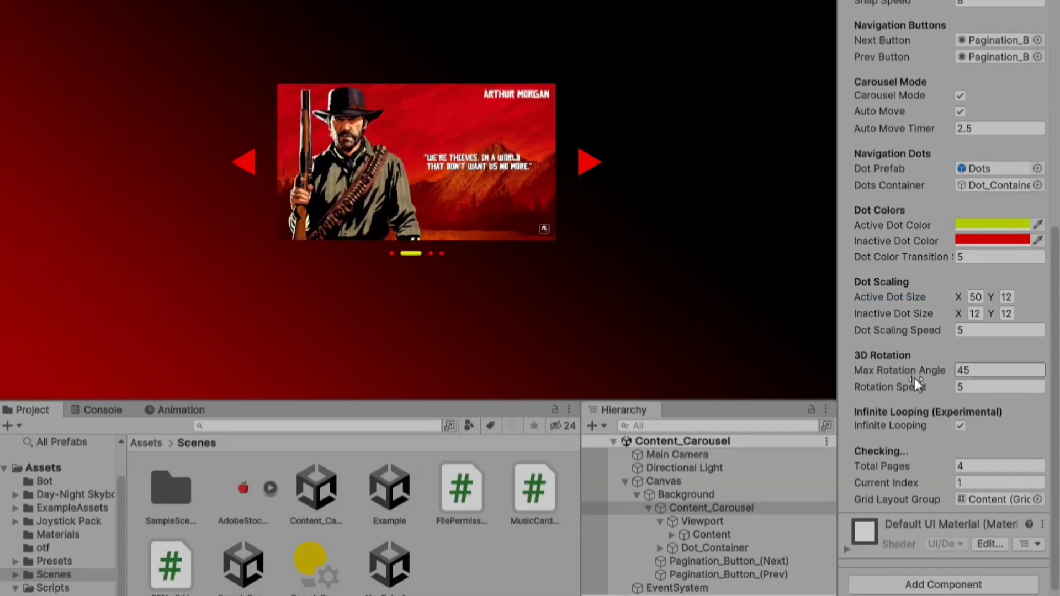
left_click(975, 370)
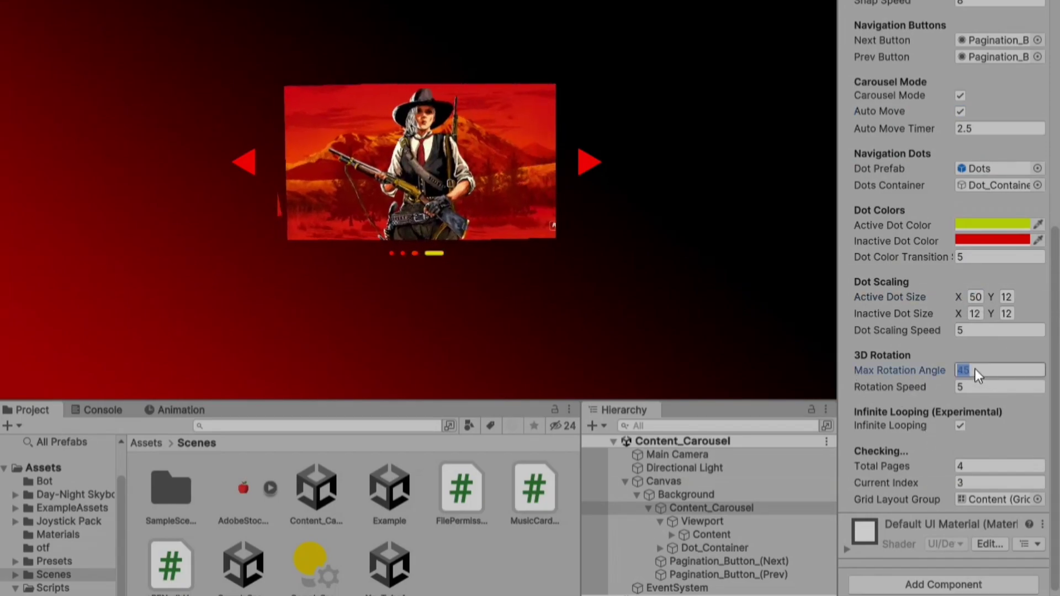
type("0")
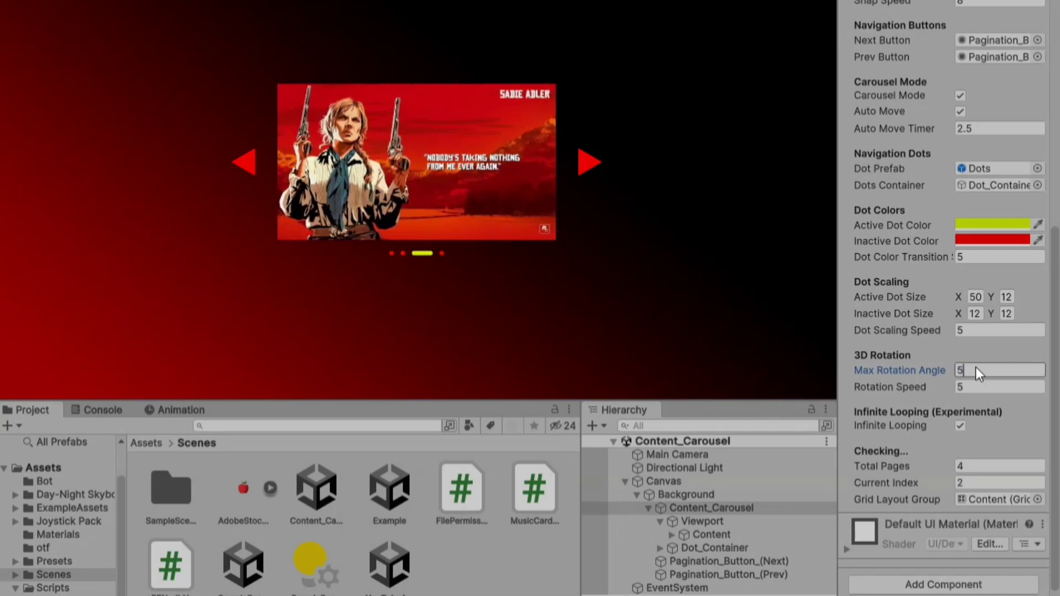
type("360")
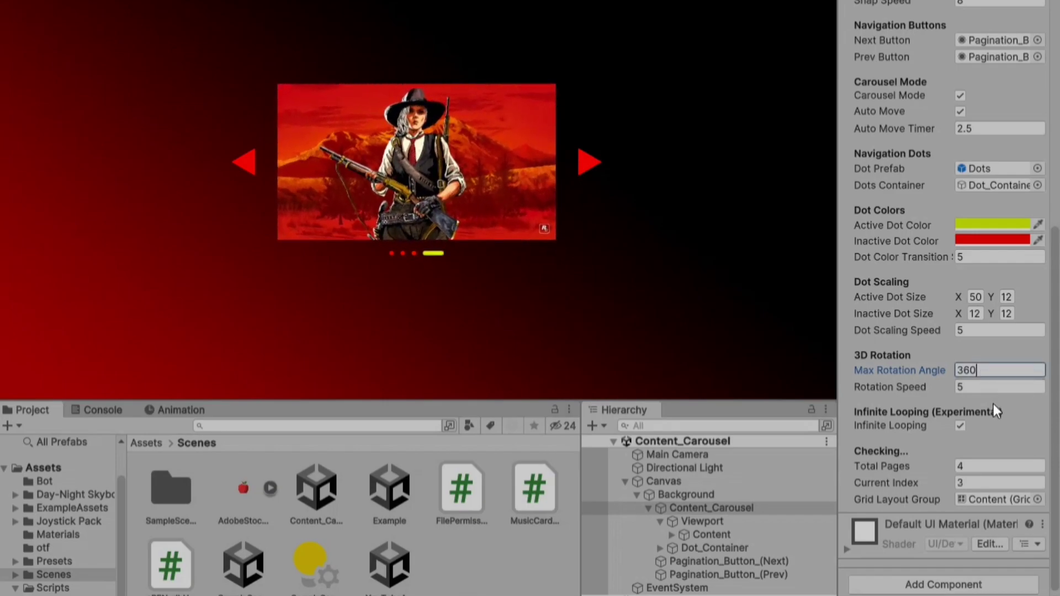
left_click(970, 403)
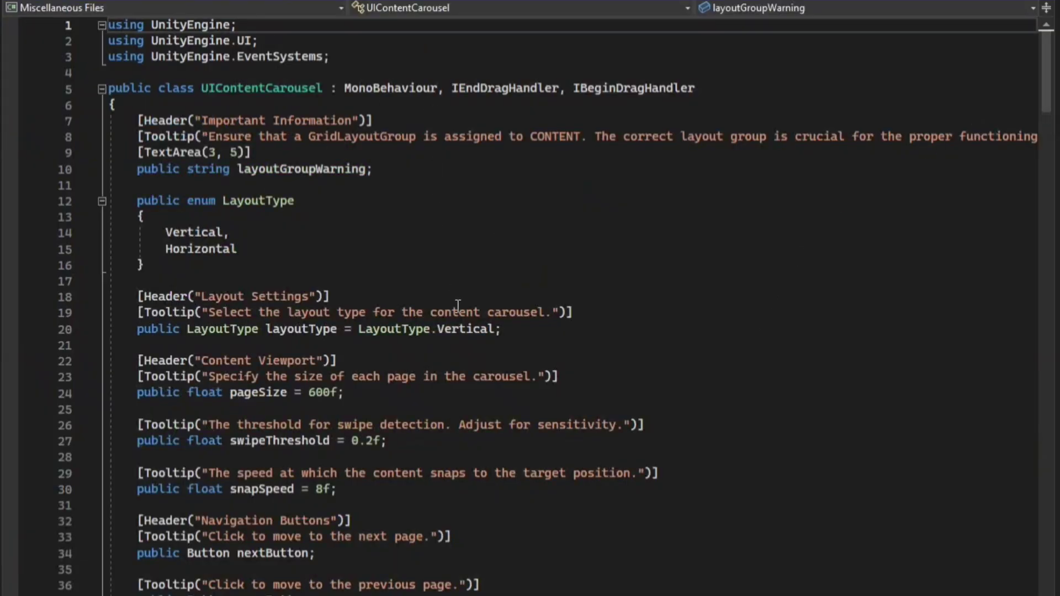
Step: Review the UIContentCarousel script's public settings, private variables and Start method
scroll(666, 298, "down", 3)
scroll(214, 202, "up", 3)
scroll(894, 289, "down", 6)
scroll(894, 288, "up", 2)
scroll(893, 288, "down", 15)
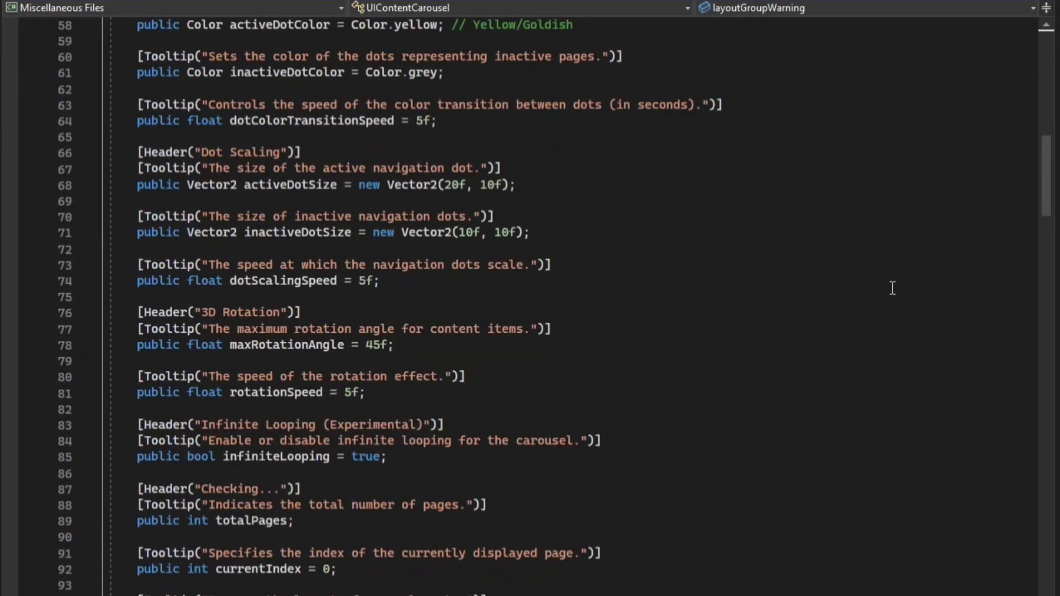
scroll(890, 288, "down", 13)
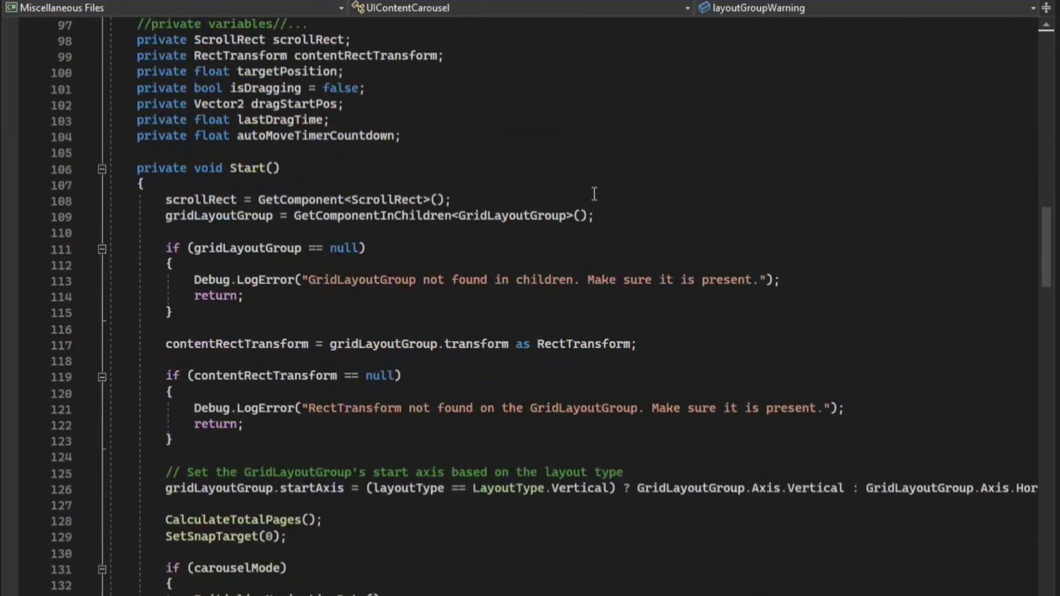
scroll(594, 194, "up", 8)
scroll(674, 254, "down", 13)
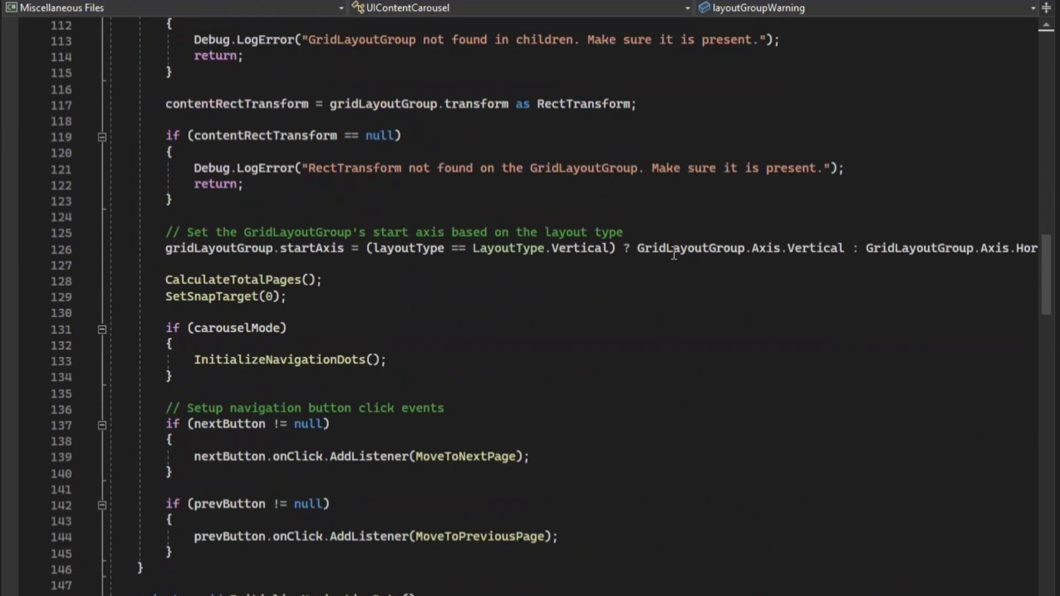
Step: Examine the navigation-dot setup, dot color and size, page-count and SetSnapTarget methods in UIContentCarousel
scroll(674, 254, "down", 7)
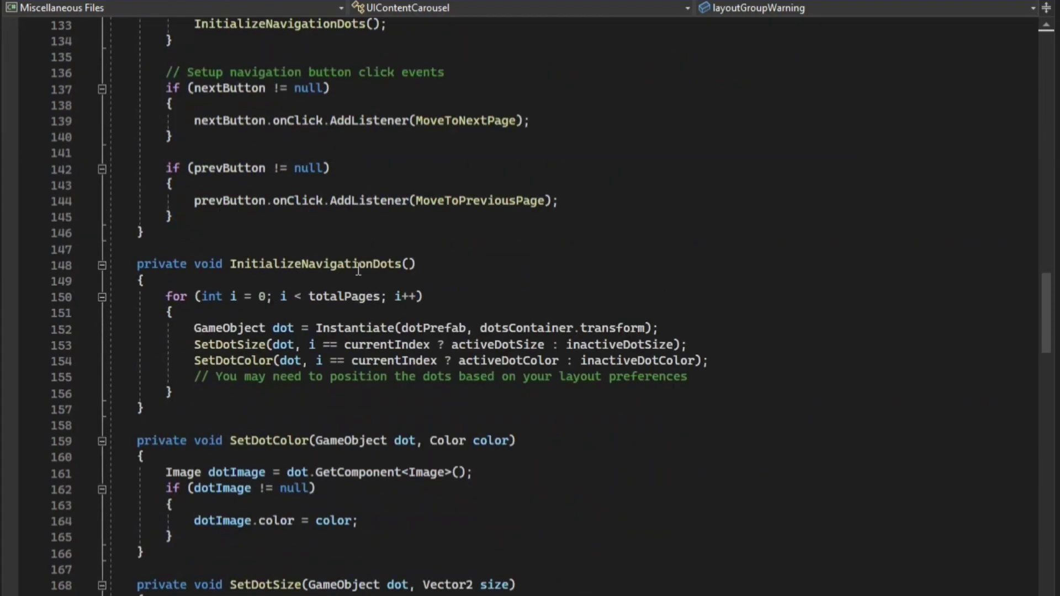
scroll(359, 270, "down", 4)
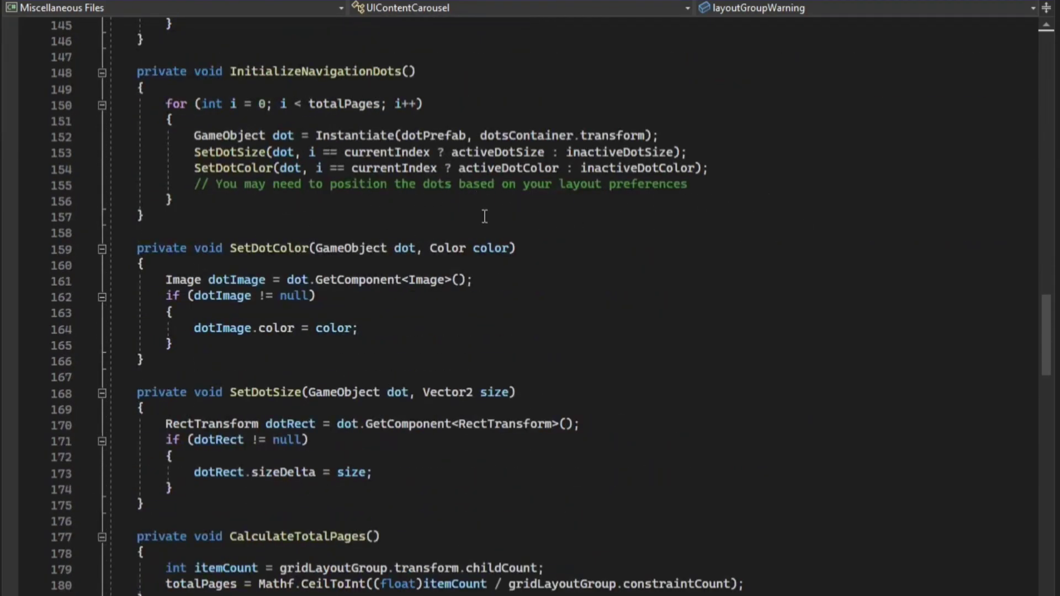
scroll(294, 255, "down", 2)
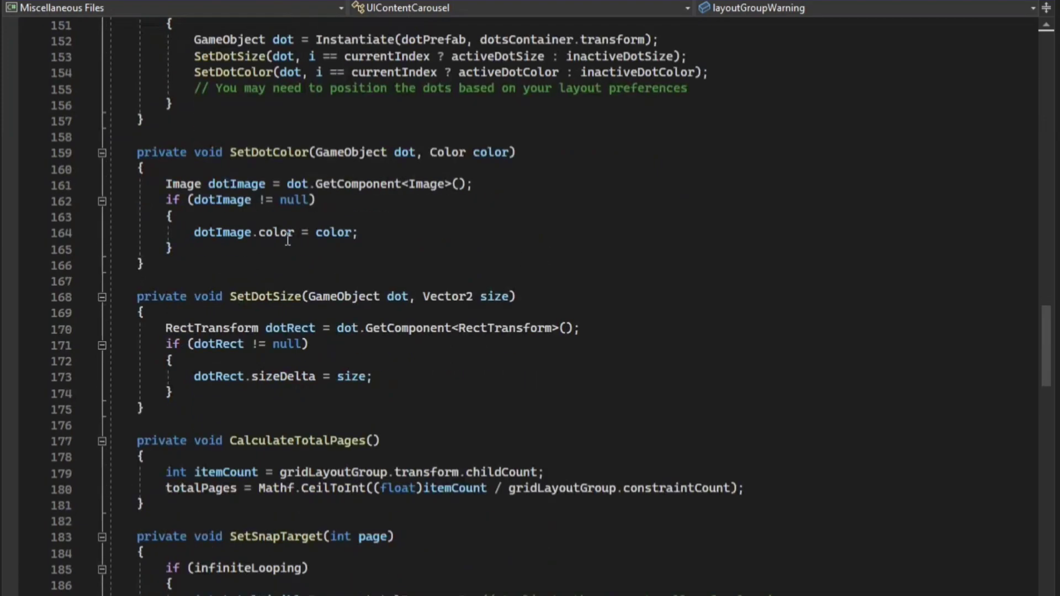
scroll(342, 148, "down", 3)
left_click(242, 279)
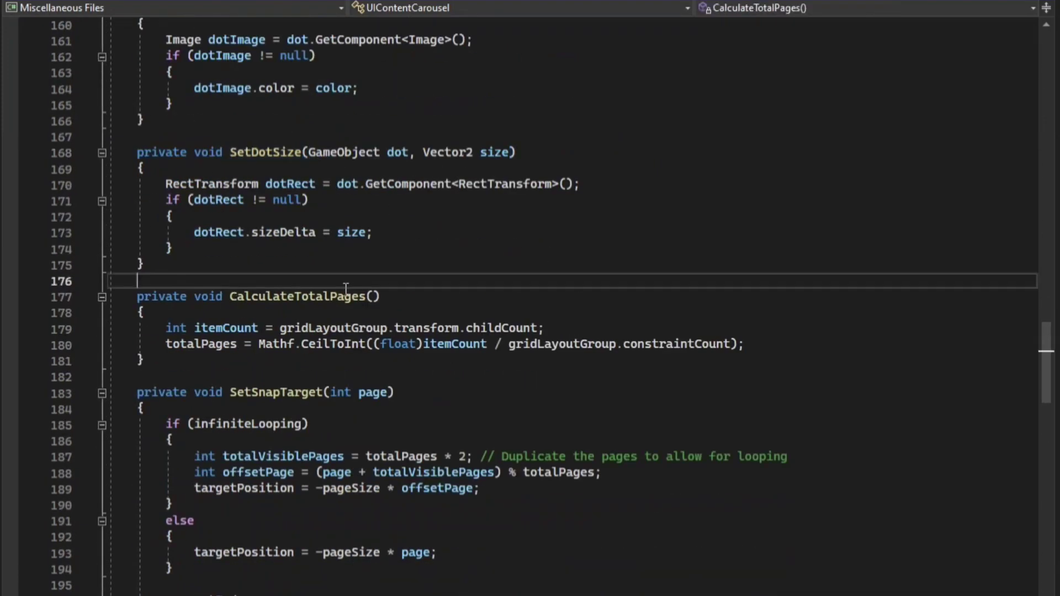
scroll(435, 297, "down", 5)
left_click_drag(230, 152, 324, 155)
scroll(212, 221, "down", 4)
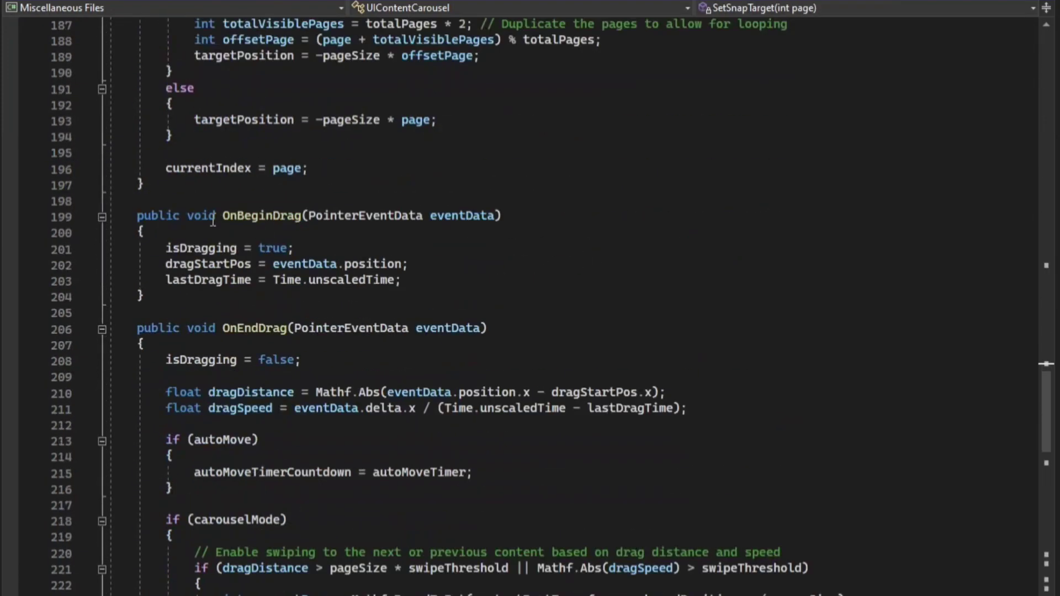
Step: Examine the OnBeginDrag, OnEndDrag and Update methods of the carousel script
scroll(296, 218, "down", 3)
left_click(254, 232)
scroll(221, 309, "down", 8)
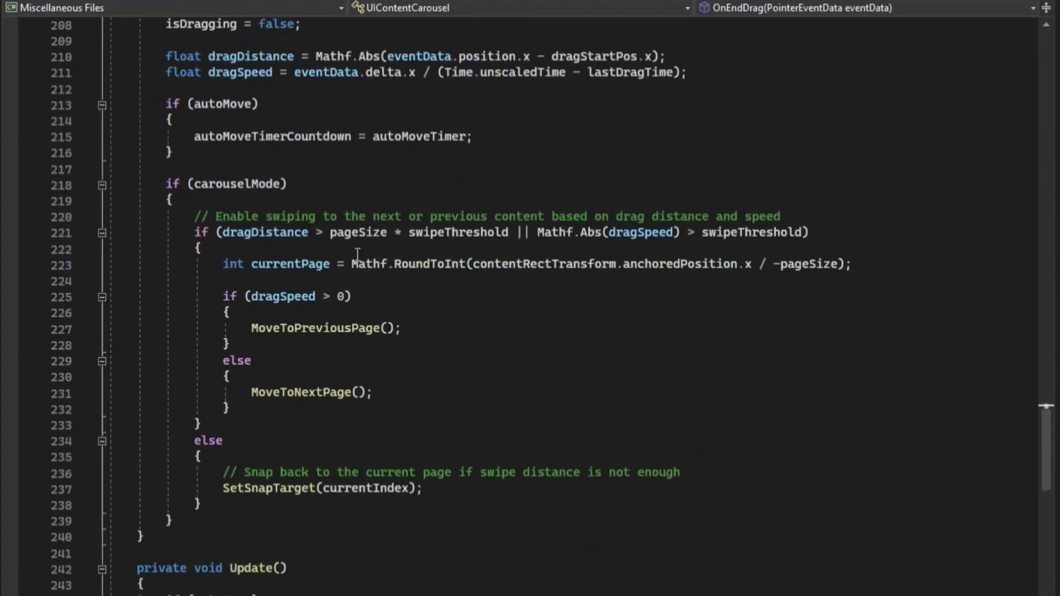
left_click(234, 376)
scroll(235, 376, "down", 10)
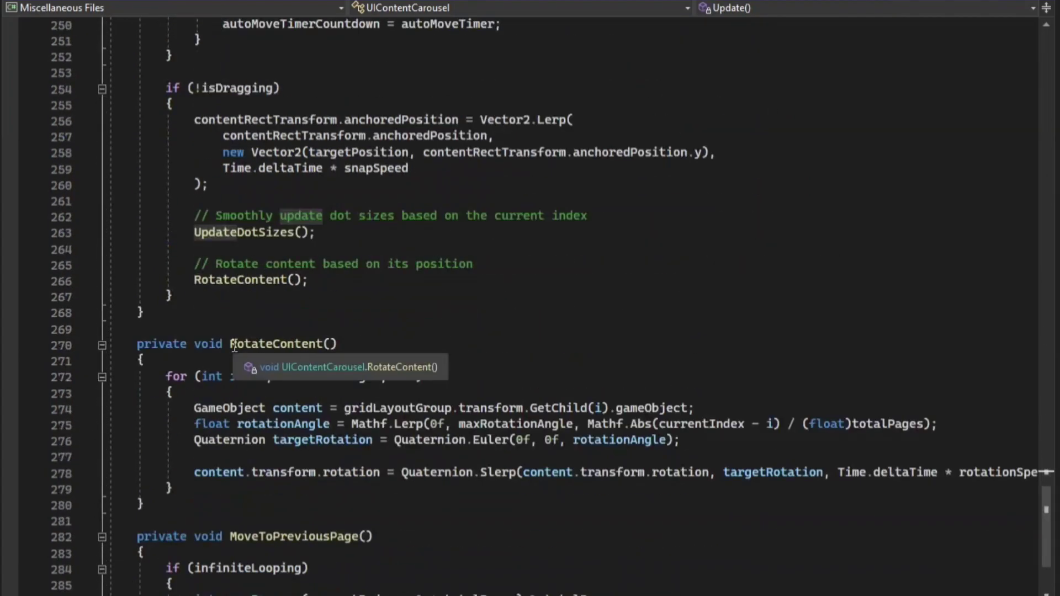
Step: Examine the RotateContent, MoveToPreviousPage, MoveToNextPage and UpdateDotSizes methods through the end of the script
left_click(260, 343)
scroll(578, 333, "down", 3)
scroll(356, 216, "down", 4)
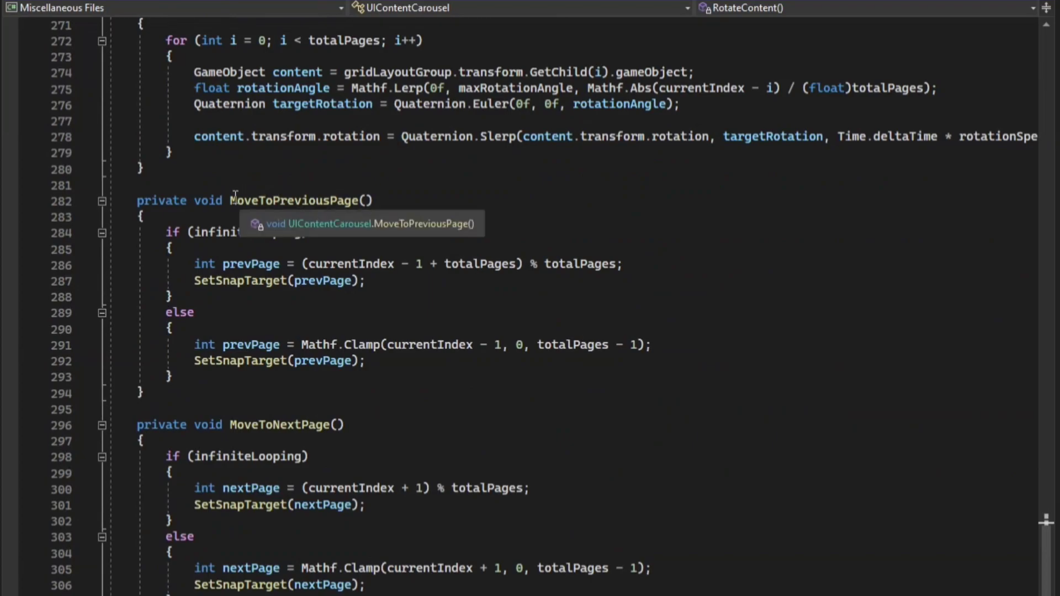
left_click(260, 194)
scroll(356, 220, "down", 4)
left_click_drag(266, 233, 330, 233)
scroll(317, 268, "down", 5)
left_click_drag(230, 216, 351, 232)
left_click(502, 206)
scroll(536, 244, "down", 2)
scroll(541, 247, "up", 8)
scroll(541, 247, "down", 8)
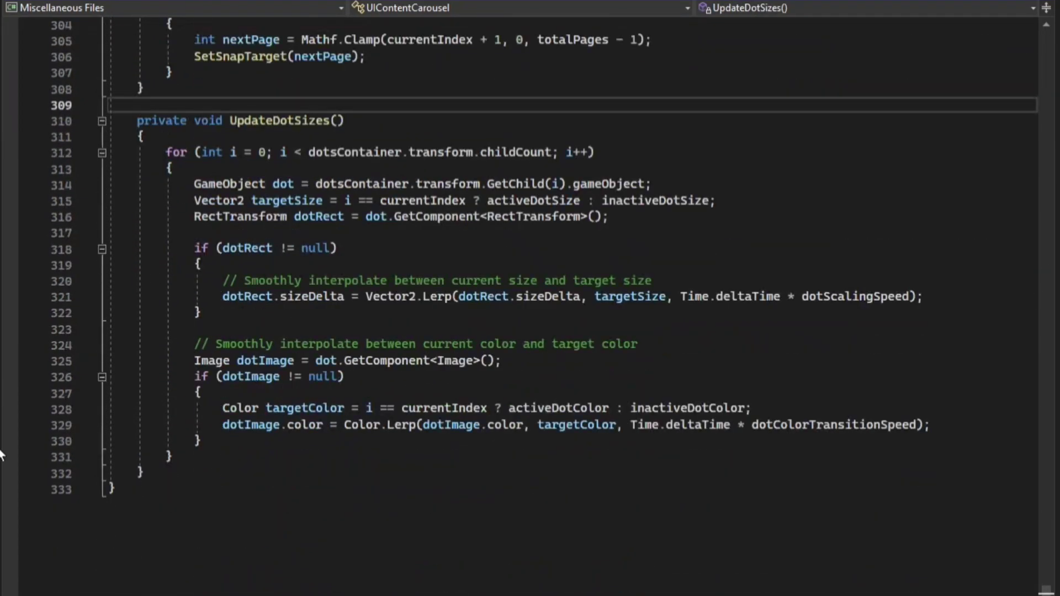
left_click(376, 490)
scroll(378, 474, "up", 18)
scroll(379, 461, "up", 20)
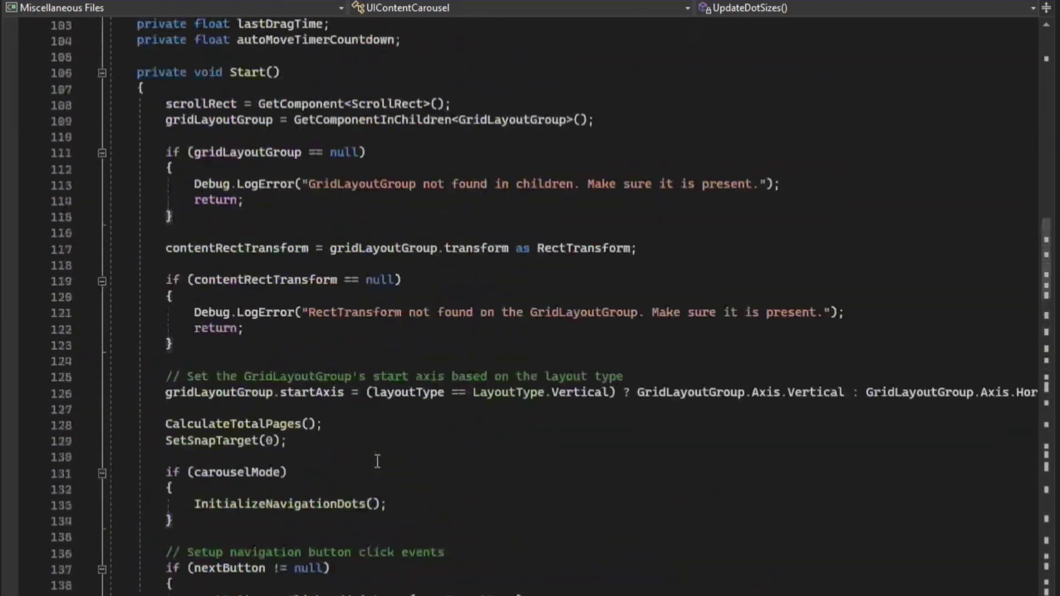
Step: Review the UIContentCarousel script's using directives, its class declaration with the drag-handler interfaces, and the LayoutType enum
left_click(709, 95)
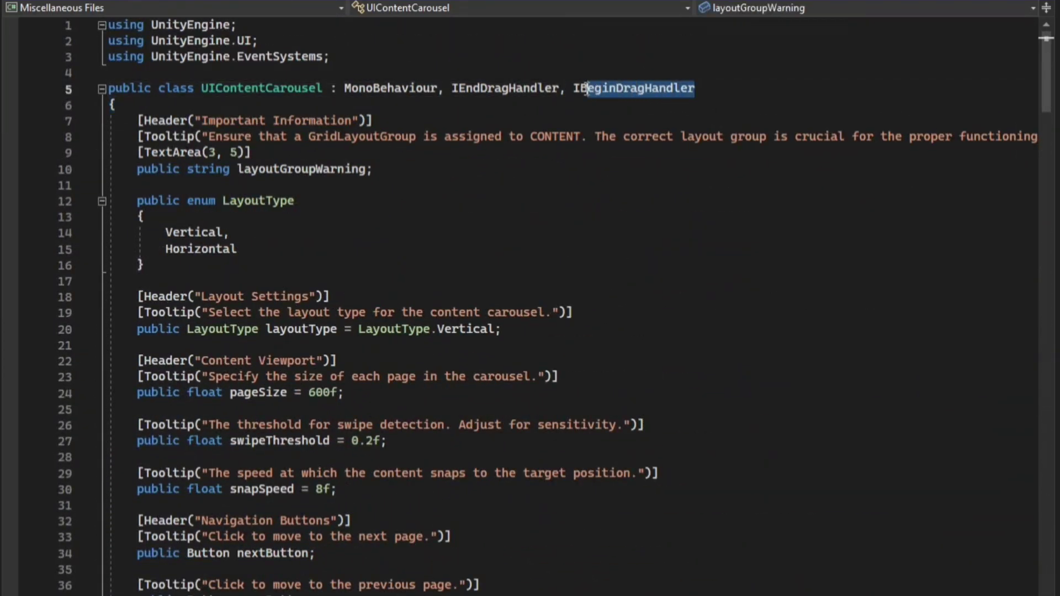
left_click(601, 72)
scroll(917, 83, "down", 9)
scroll(891, 133, "up", 9)
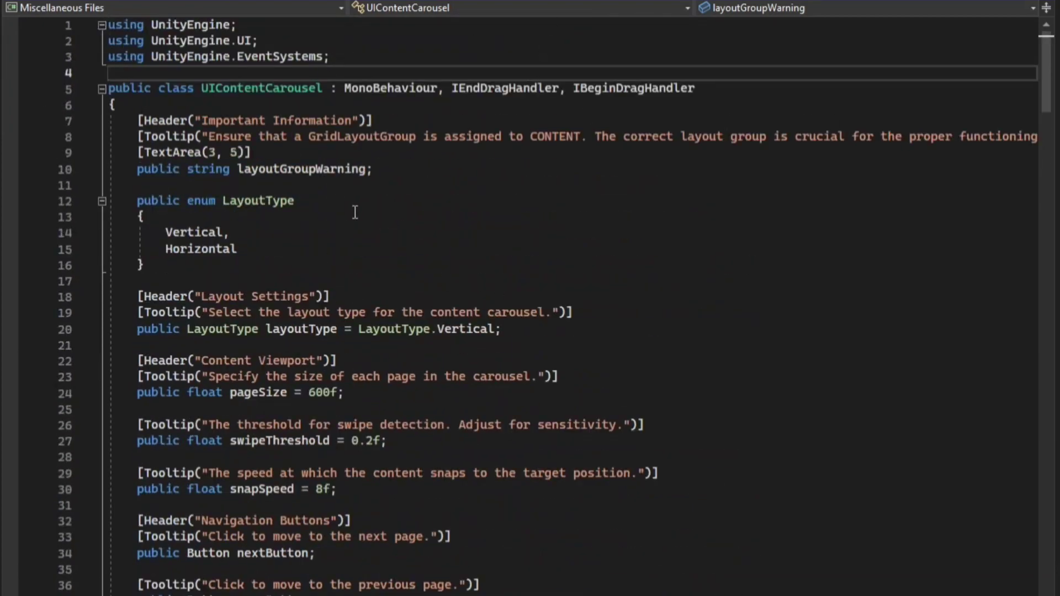
left_click_drag(242, 30, 77, 37)
left_click_drag(330, 58, 245, 44)
left_click(620, 220)
scroll(585, 246, "down", 2)
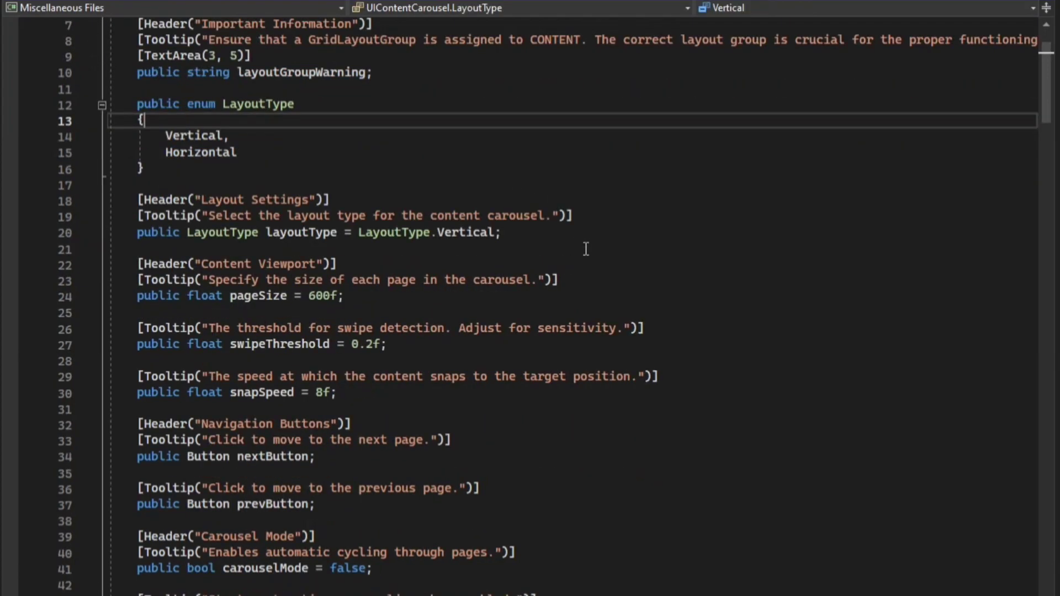
scroll(585, 243, "up", 2)
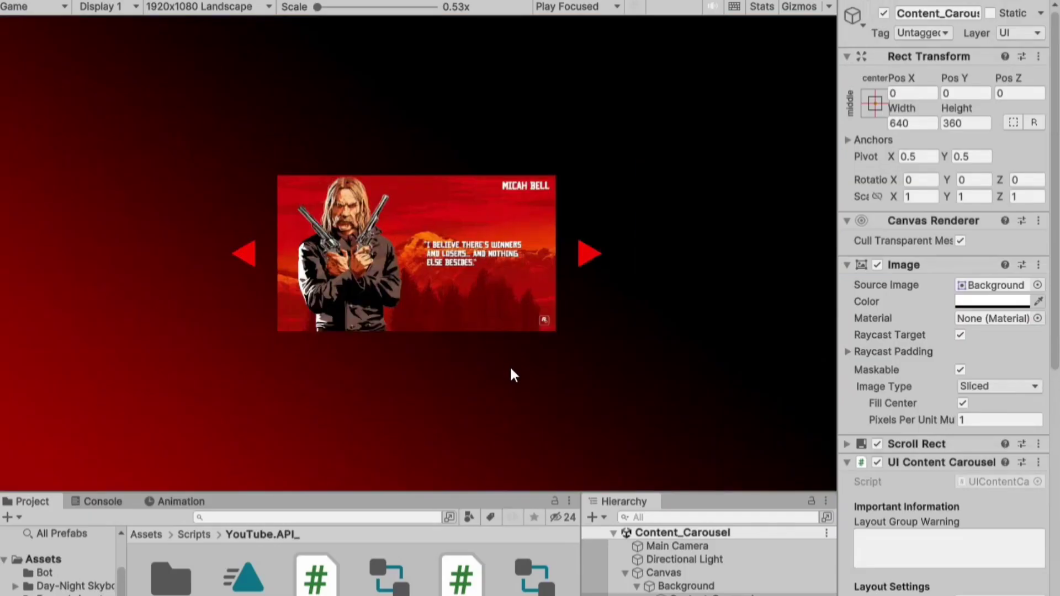
Step: Examine the UI Content Carousel component's settings on Content_Carousel, down to the experimental features
scroll(969, 442, "down", 15)
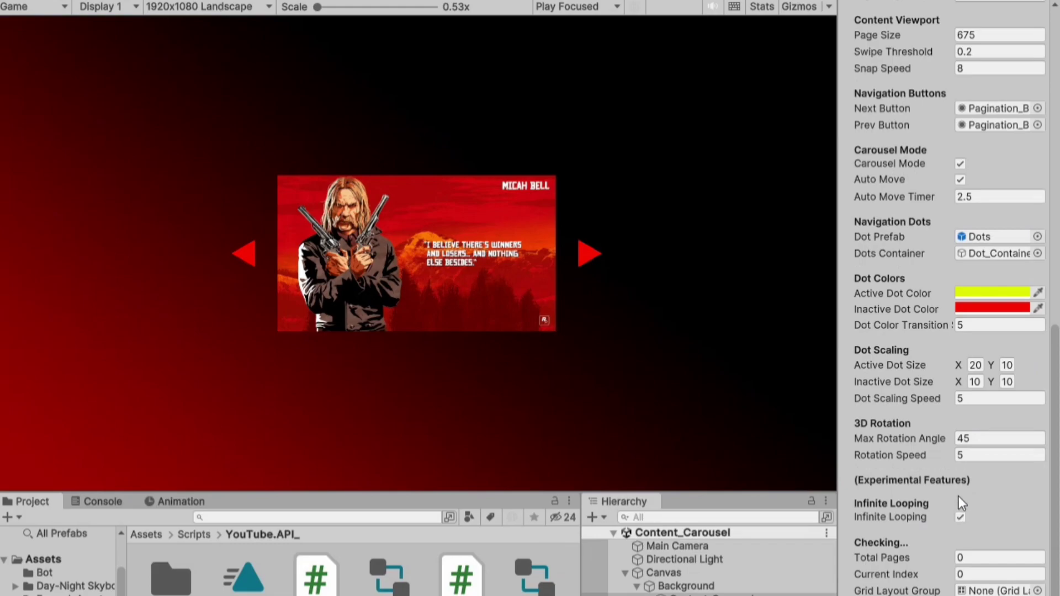